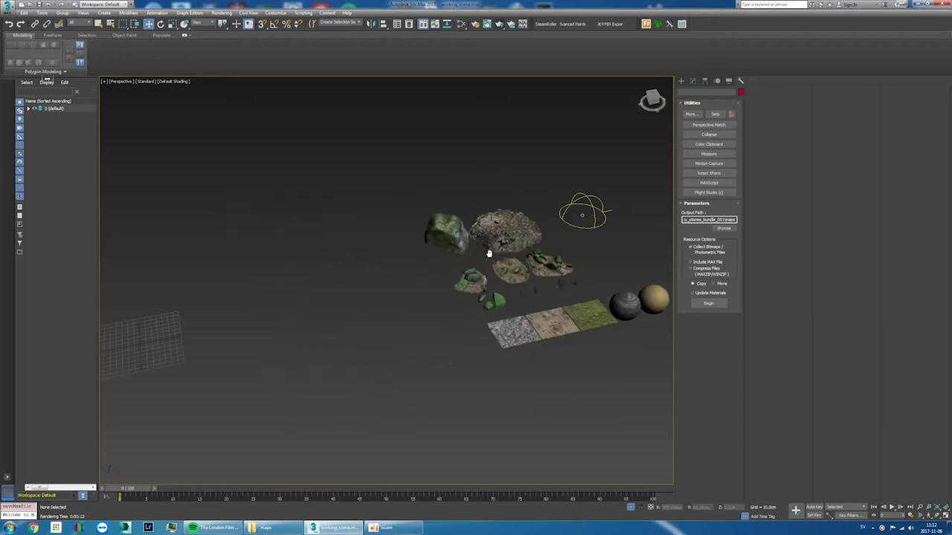
# Step: Create a plane primitive with length and width set to 5000 cm
pyautogui.scroll(6, 622, 277)
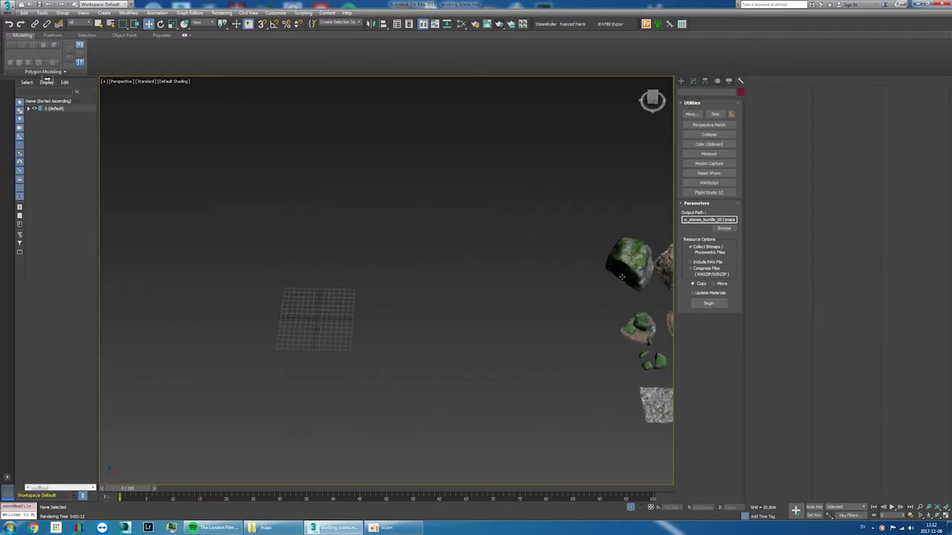
pyautogui.click(680, 81)
pyautogui.click(724, 158)
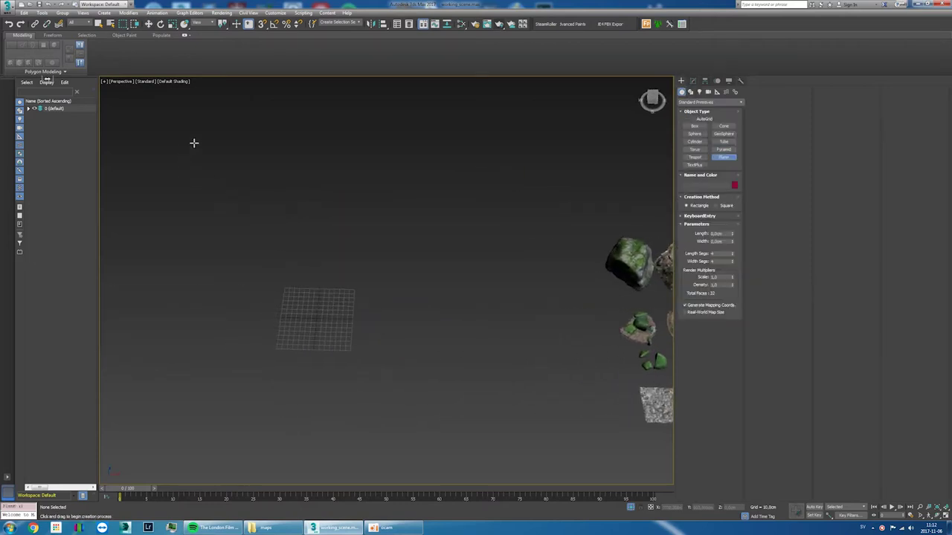
pyautogui.moveTo(192, 152); pyautogui.dragTo(614, 481)
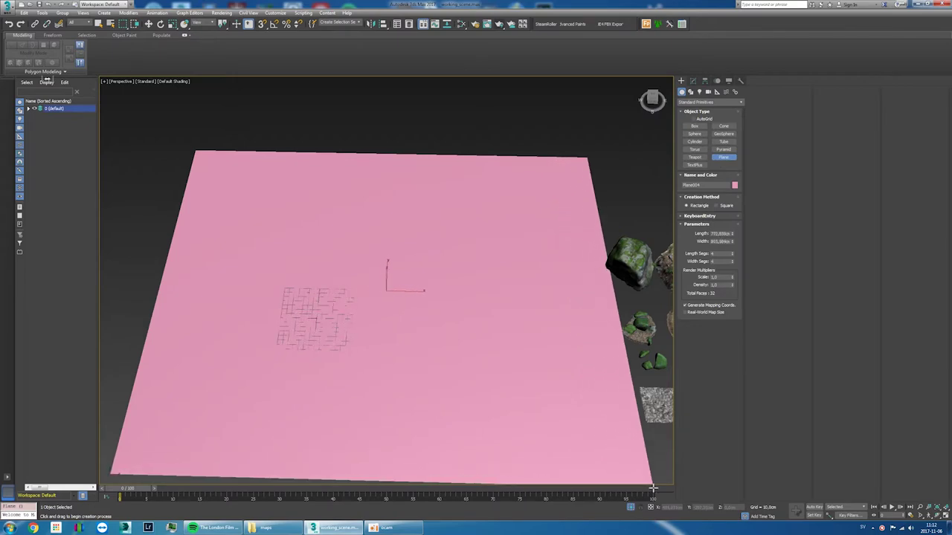
pyautogui.click(692, 81)
pyautogui.doubleClick(720, 192)
pyautogui.write('5000')
pyautogui.press('Tab')
pyautogui.press('Return')
# Step: Show the plane's edges and convert it to an editable poly at Polygon level
pyautogui.hotkey('shift', 'ctrl', 'z')
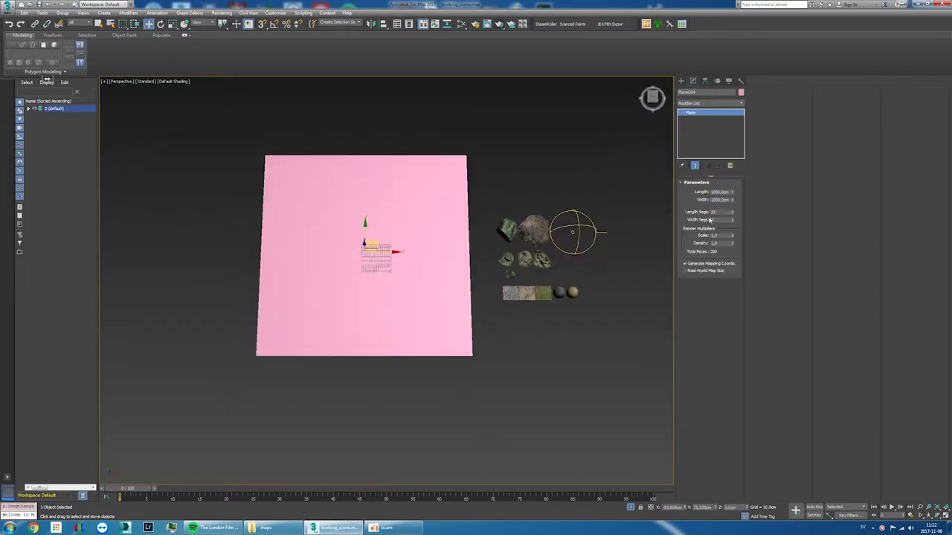
pyautogui.press('F4')
pyautogui.click(720, 193)
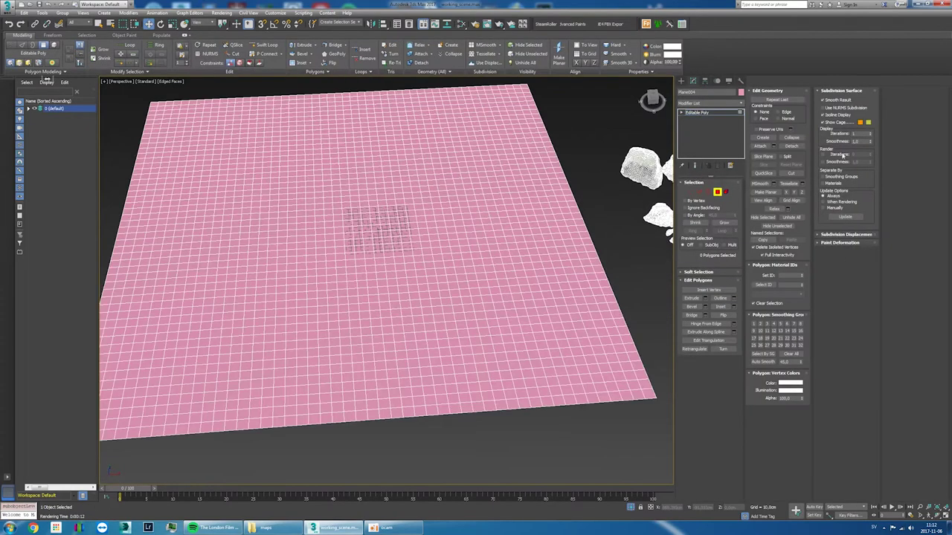
# Step: Paint Push/Pull deformation to raise a long ridge and wavy hills across the plane
pyautogui.click(844, 242)
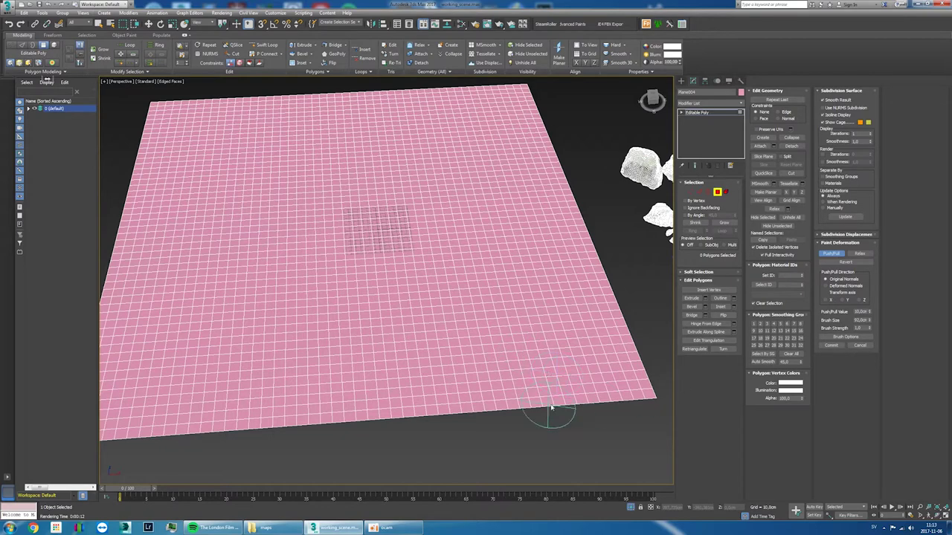
pyautogui.moveTo(541, 394); pyautogui.dragTo(471, 84)
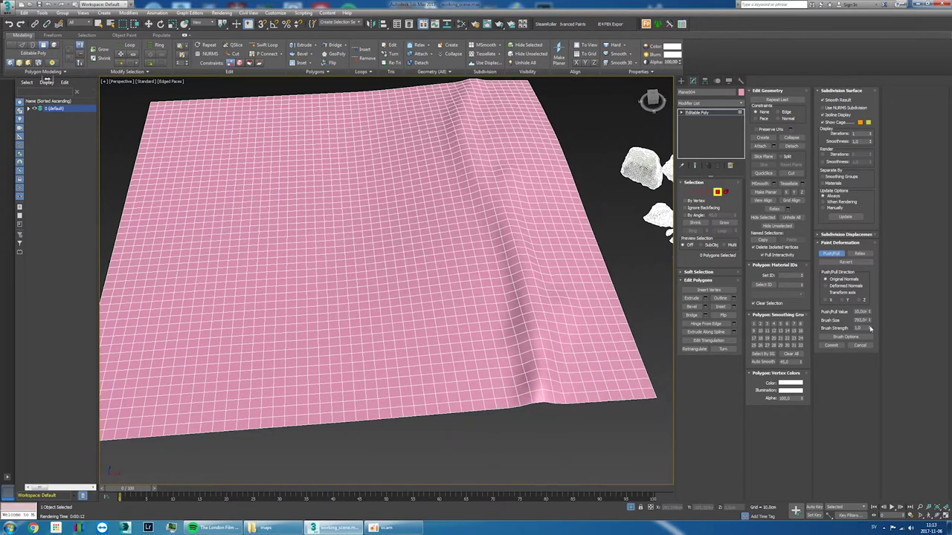
pyautogui.moveTo(215, 141)
pyautogui.mouseDown()
pyautogui.moveTo(194, 223)
pyautogui.moveTo(245, 149)
pyautogui.moveTo(312, 104)
pyautogui.moveTo(451, 111)
pyautogui.moveTo(484, 179)
pyautogui.moveTo(246, 275)
pyautogui.moveTo(332, 344)
pyautogui.moveTo(371, 149)
pyautogui.moveTo(127, 191)
pyautogui.moveTo(149, 298)
pyautogui.mouseUp()
pyautogui.moveTo(149, 298)
pyautogui.keyDown('alt'); pyautogui.mouseDown(button='middle')
pyautogui.moveTo(337, 396)
pyautogui.moveTo(661, 296)
pyautogui.mouseUp(button='middle'); pyautogui.keyUp('alt')
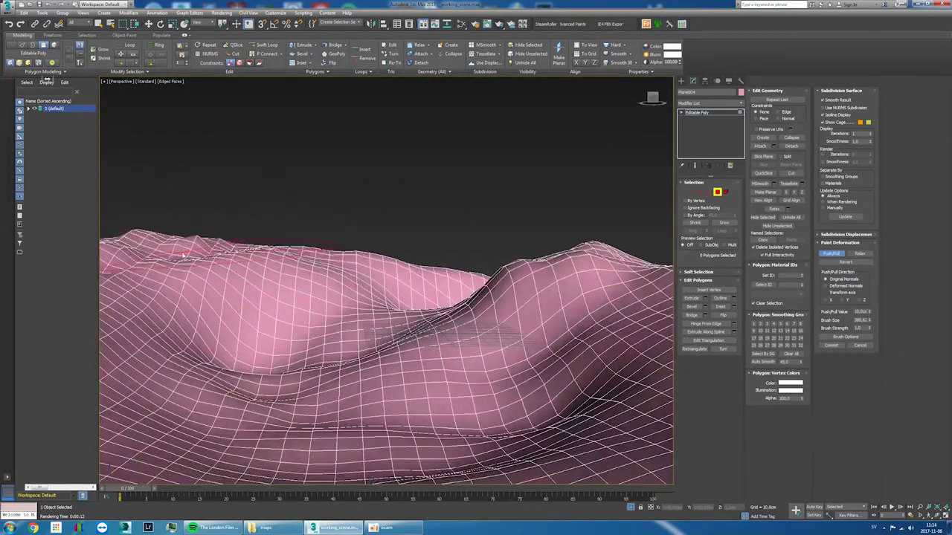
pyautogui.moveTo(661, 296)
pyautogui.keyDown('alt'); pyautogui.mouseDown(button='middle')
pyautogui.moveTo(365, 339)
pyautogui.moveTo(423, 352)
pyautogui.mouseUp(button='middle'); pyautogui.keyUp('alt')
pyautogui.hotkey('alt', 'w')
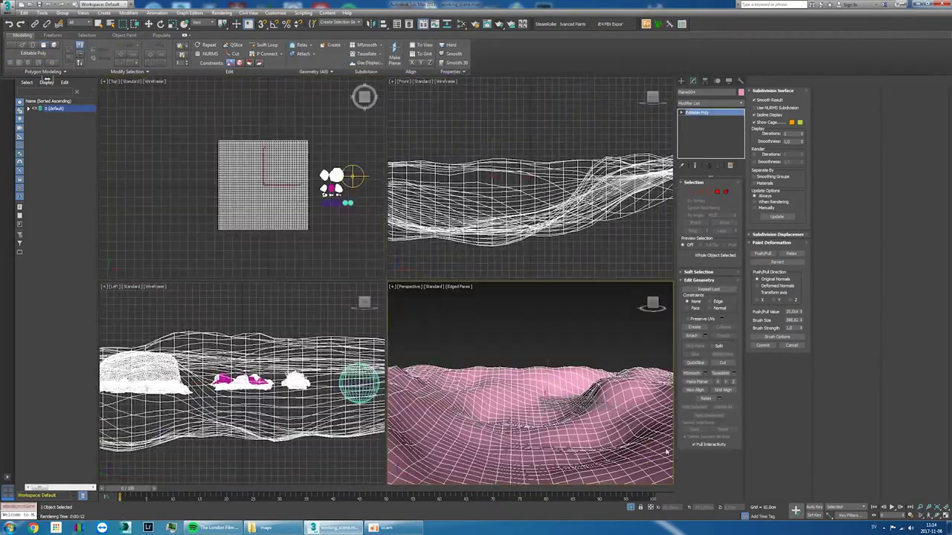
pyautogui.hotkey('alt', 'w')
pyautogui.moveTo(403, 315)
pyautogui.keyDown('alt'); pyautogui.mouseDown(button='middle')
pyautogui.moveTo(437, 316)
pyautogui.moveTo(370, 308)
pyautogui.mouseUp(button='middle'); pyautogui.keyUp('alt')
# Step: Lay the green box flat as three boards and convert it to an editable poly
pyautogui.hotkey('ctrl', 'z')
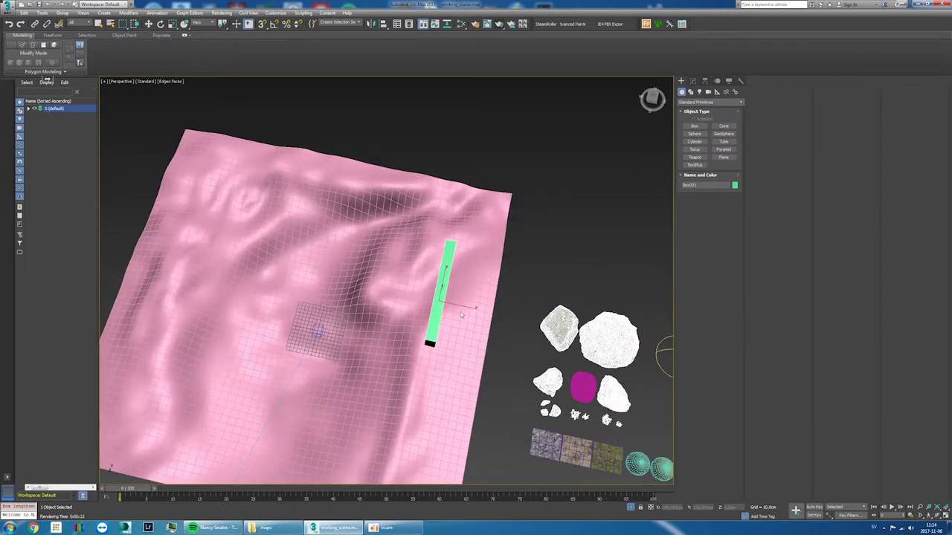
pyautogui.hotkey('ctrl', 'z')
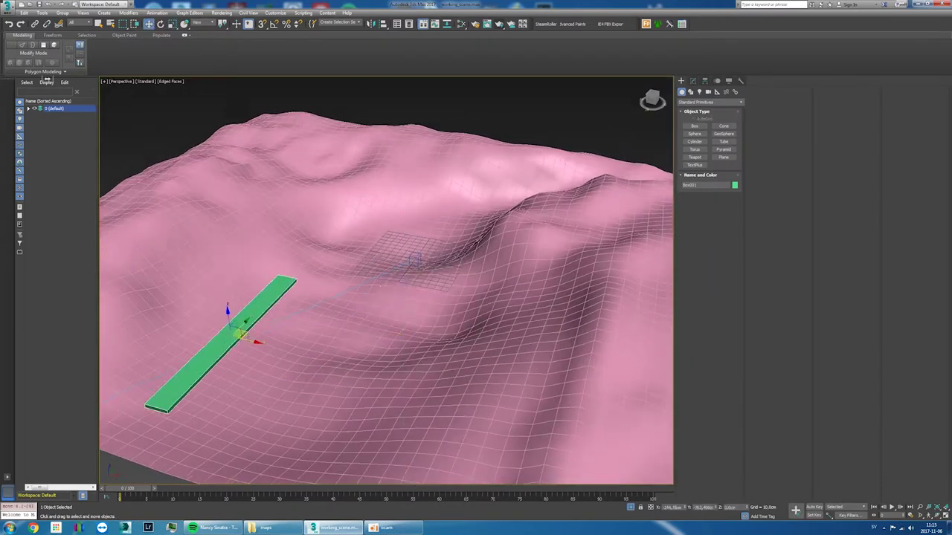
pyautogui.keyDown('alt'); pyautogui.moveTo(369, 308); pyautogui.dragTo(338, 318, button='middle'); pyautogui.keyUp('alt')
pyautogui.rightClick(394, 308)
pyautogui.click(506, 395)
# Step: Bring the rock, grass and sphere assets into view and open the Slate Material Editor
pyautogui.keyDown('alt'); pyautogui.moveTo(505, 395); pyautogui.dragTo(374, 314, button='middle'); pyautogui.keyUp('alt')
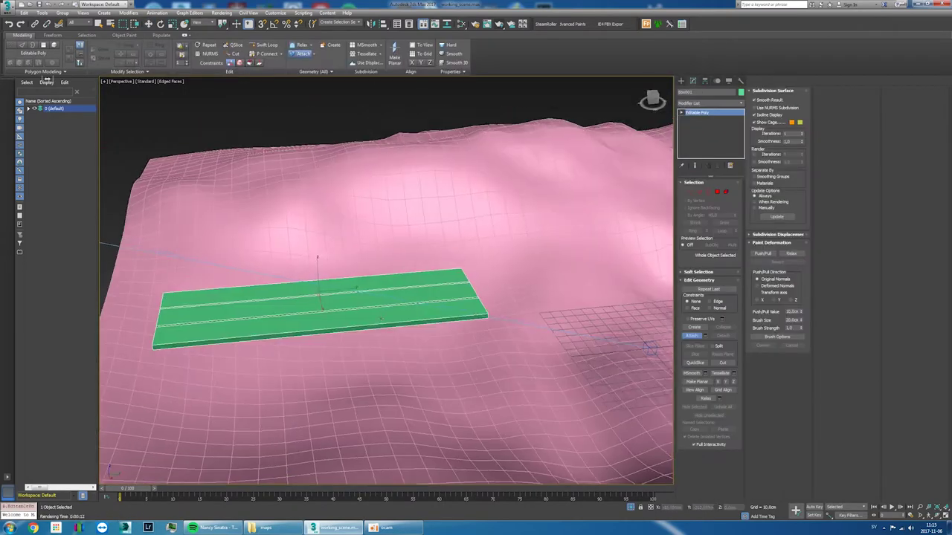
pyautogui.scroll(-3, 374, 315)
pyautogui.scroll(-3, 531, 350)
pyautogui.moveTo(531, 350); pyautogui.dragTo(446, 327, button='middle')
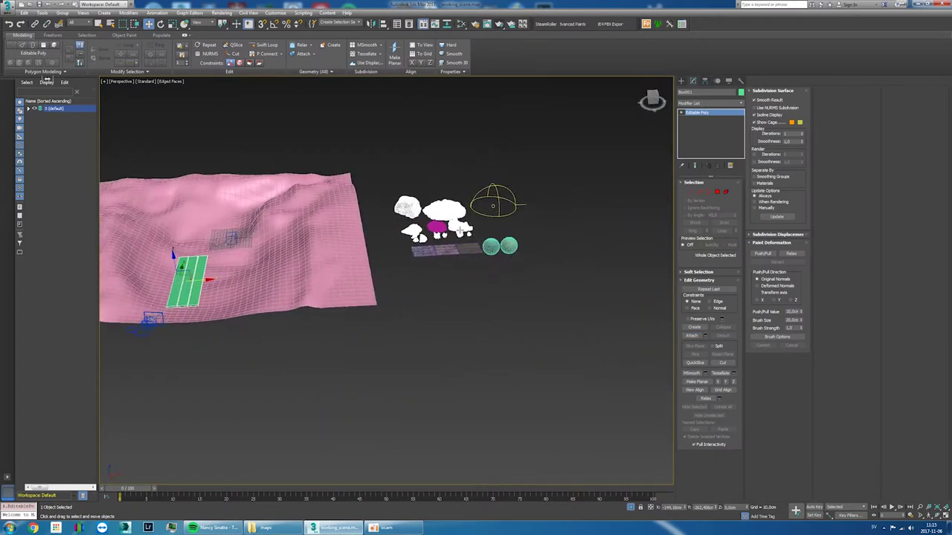
pyautogui.scroll(4, 569, 234)
pyautogui.moveTo(669, 312); pyautogui.dragTo(574, 306, button='middle')
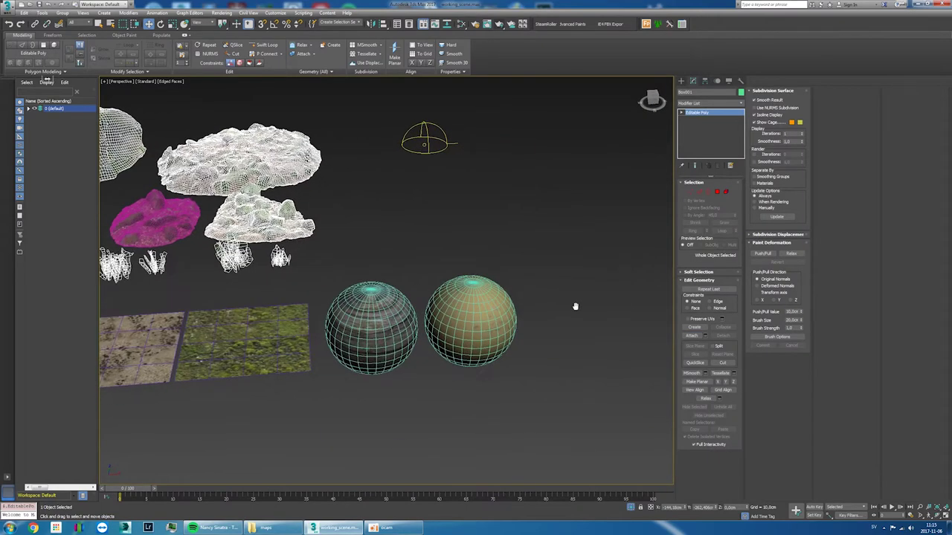
pyautogui.click(461, 24)
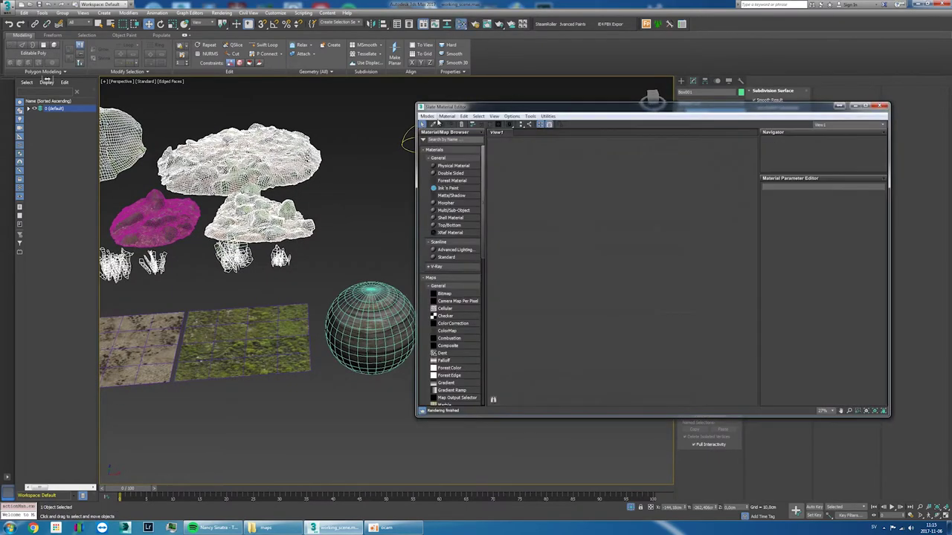
# Step: Assign the grey textured material to the planks and show it shaded in the viewport
pyautogui.press('z')
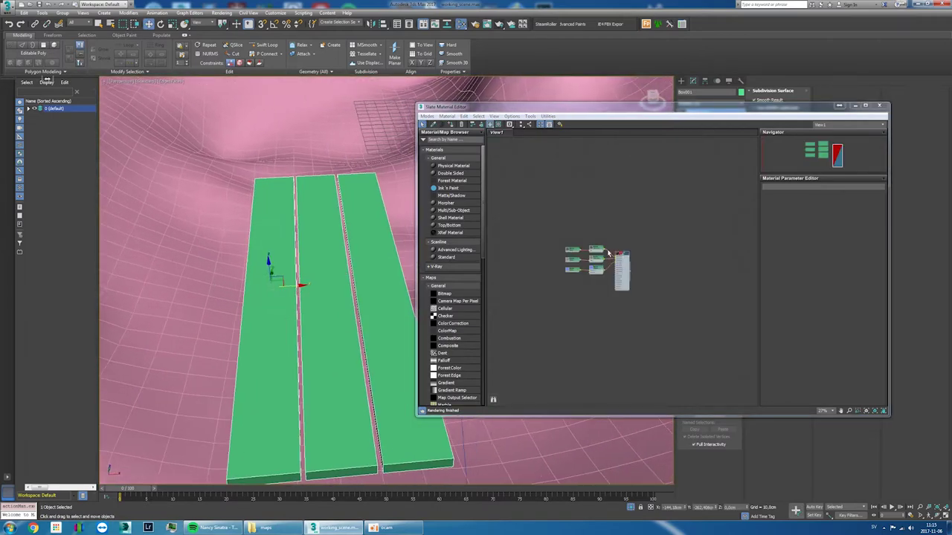
pyautogui.click(450, 127)
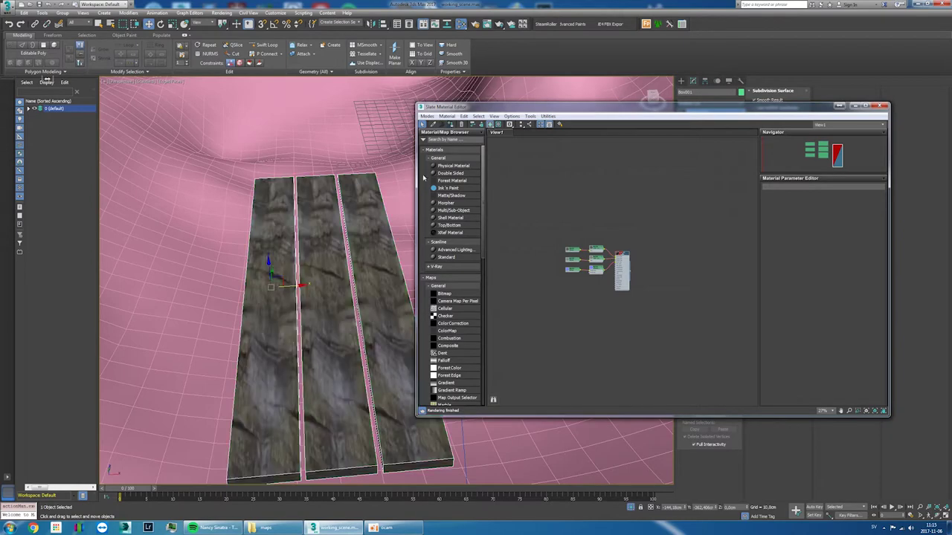
pyautogui.click(882, 104)
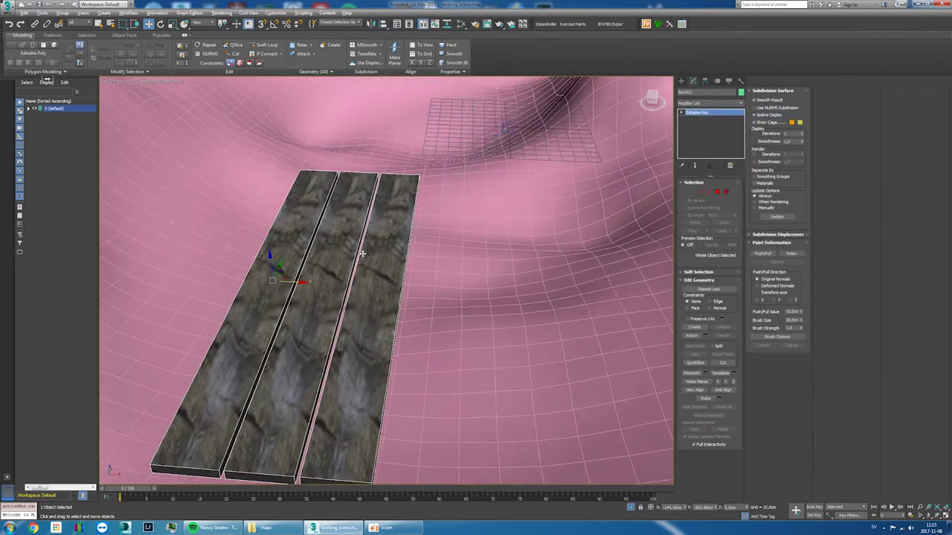
# Step: Add a UVW Map modifier to the planks
pyautogui.click(717, 104)
pyautogui.write('uvw')
pyautogui.press('Return')
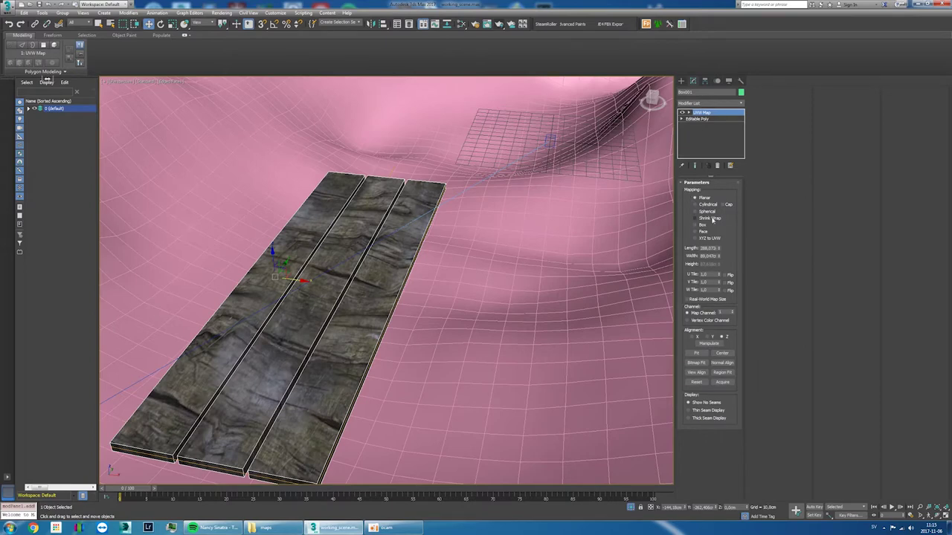
# Step: Set the UVW Map to Box mapping aligned to X and fit it to the planks
pyautogui.click(692, 337)
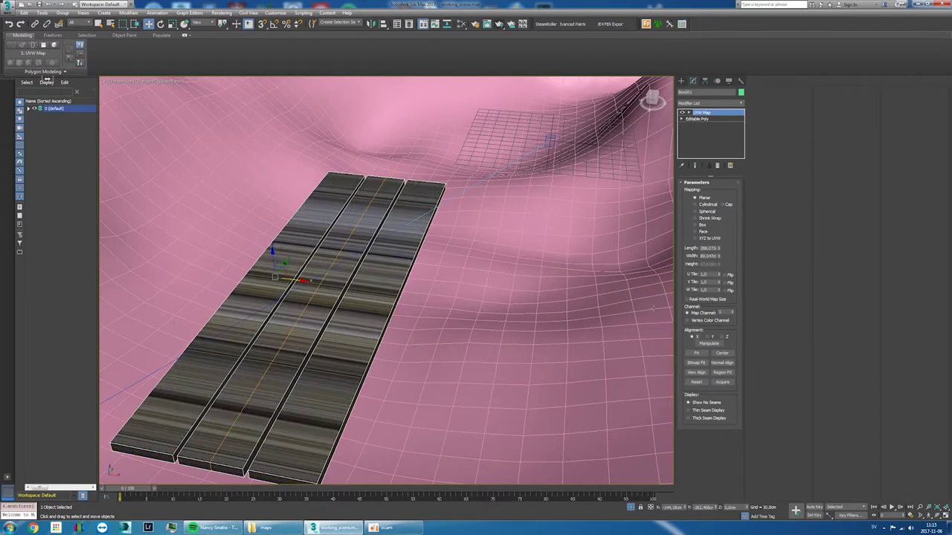
pyautogui.moveTo(463, 371); pyautogui.dragTo(516, 349, button='middle')
pyautogui.click(695, 353)
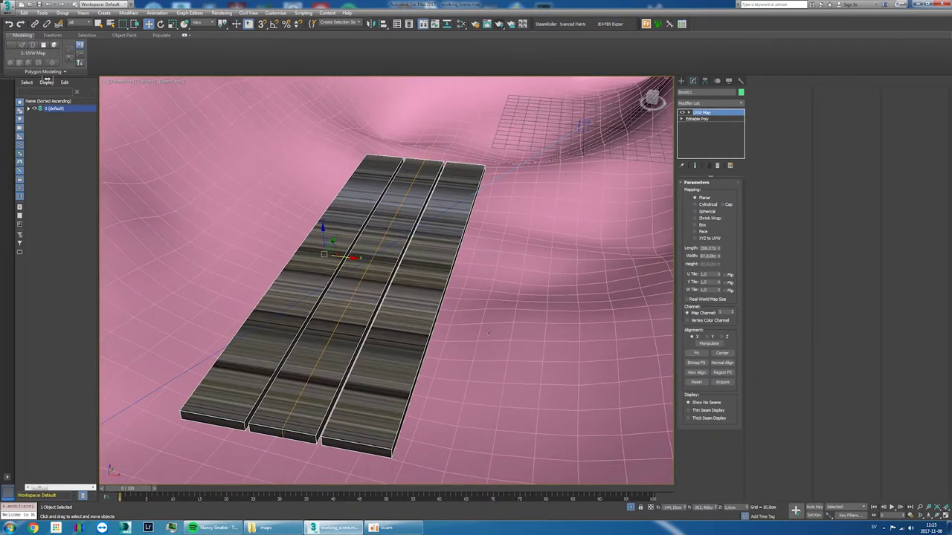
pyautogui.click(707, 337)
pyautogui.click(696, 353)
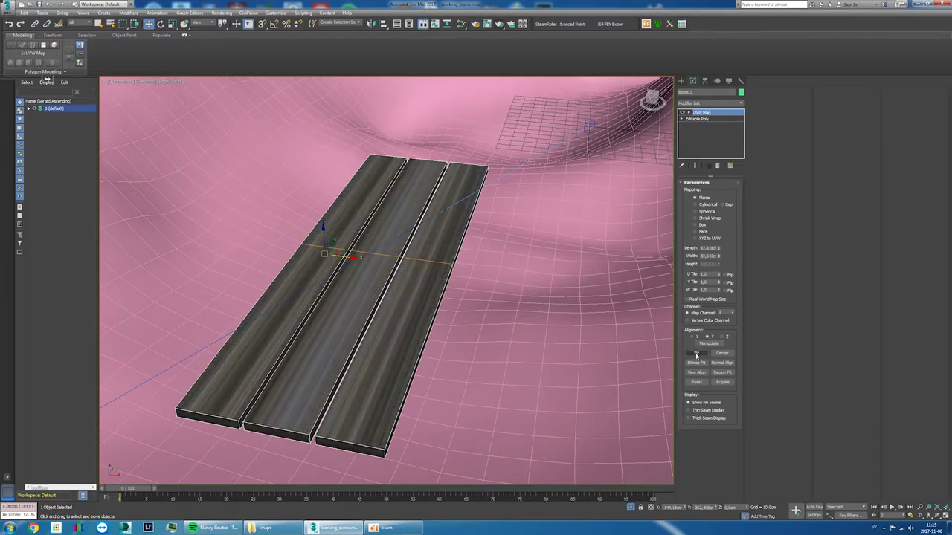
pyautogui.keyDown('alt'); pyautogui.moveTo(476, 313); pyautogui.dragTo(525, 311, button='middle'); pyautogui.keyUp('alt')
pyautogui.click(702, 225)
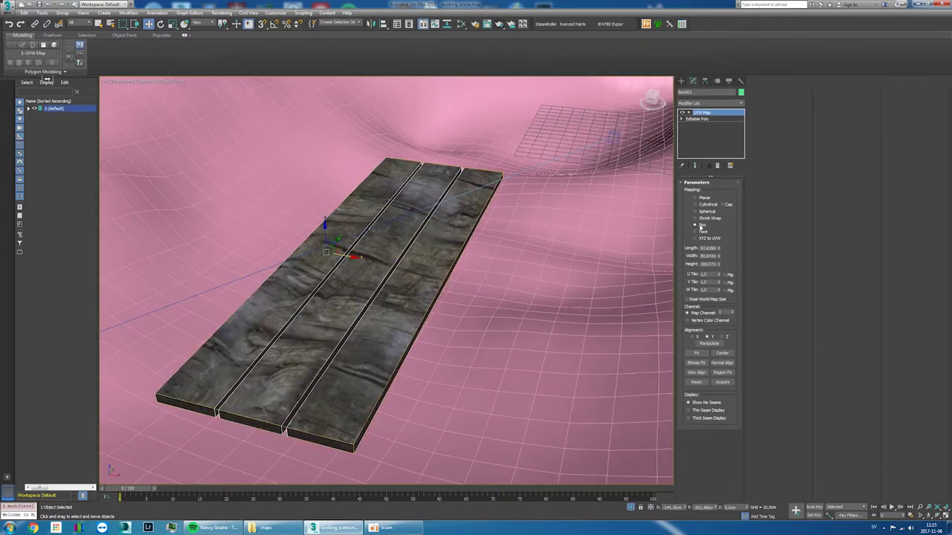
pyautogui.click(698, 337)
pyautogui.click(696, 353)
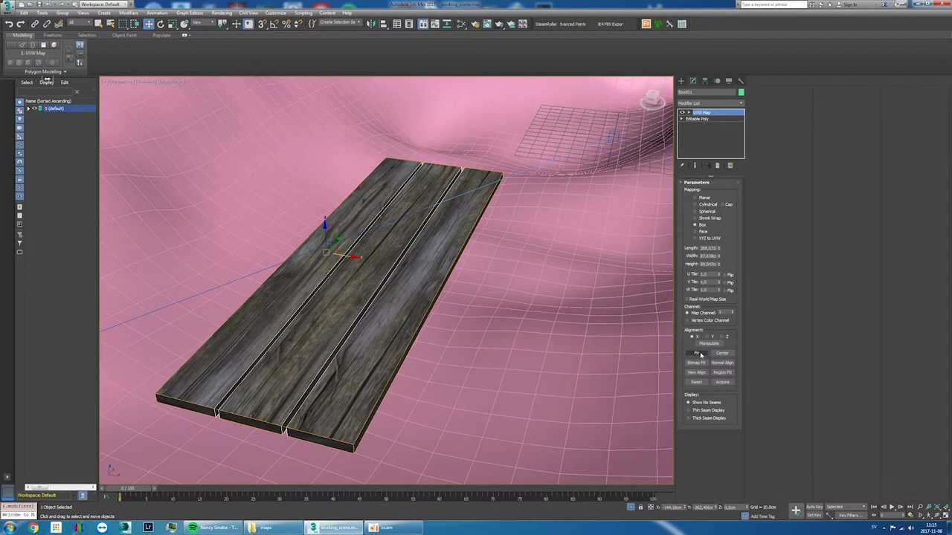
pyautogui.keyDown('alt'); pyautogui.moveTo(312, 277); pyautogui.dragTo(345, 281, button='middle'); pyautogui.keyUp('alt')
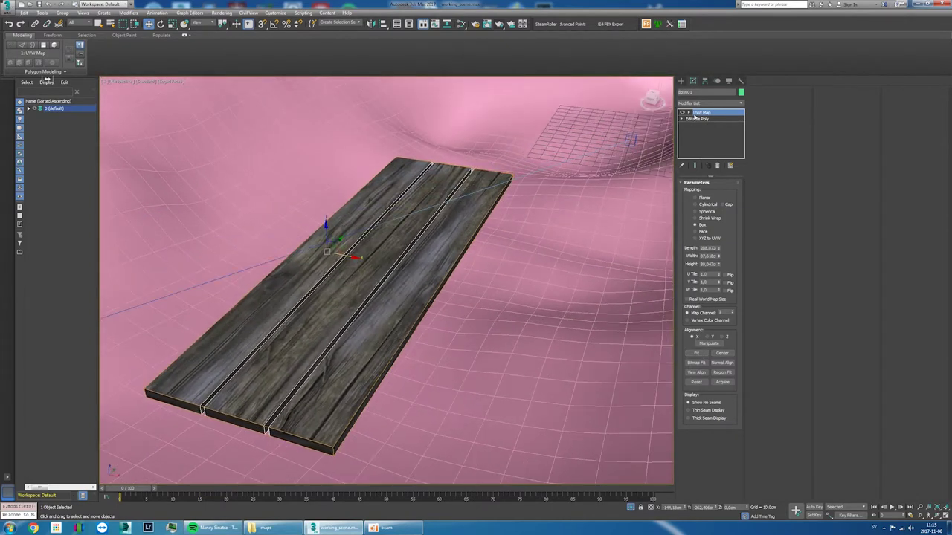
# Step: Scale up and rotate the mapping gizmo so the wood grain turns along the planks
pyautogui.rightClick(402, 179)
pyautogui.click(419, 195)
pyautogui.rightClick(395, 216)
pyautogui.click(415, 237)
pyautogui.moveTo(404, 263); pyautogui.dragTo(449, 277)
pyautogui.rightClick(428, 266)
pyautogui.click(443, 287)
pyautogui.keyDown('alt'); pyautogui.moveTo(417, 283); pyautogui.dragTo(440, 285, button='middle'); pyautogui.keyUp('alt')
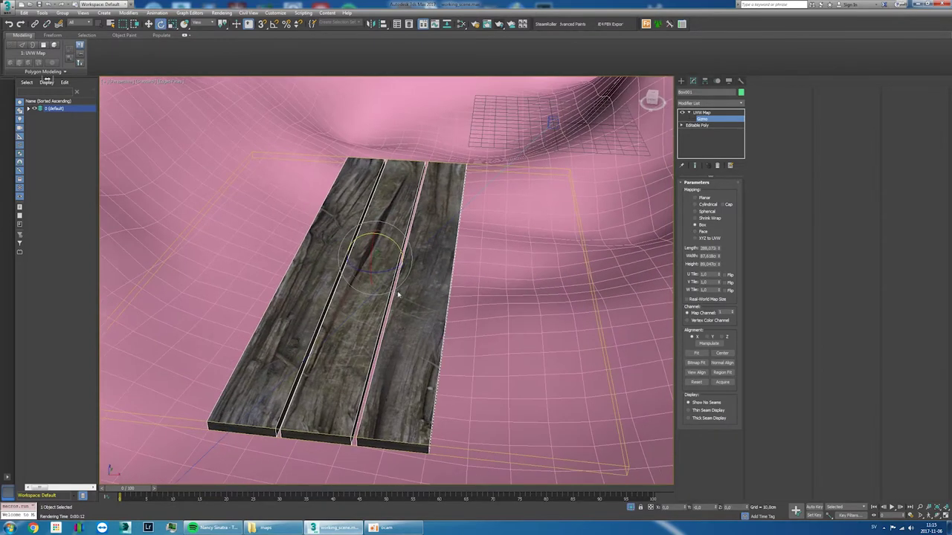
pyautogui.moveTo(383, 271); pyautogui.dragTo(386, 272)
# Step: Rescale the mapping gizmo along the length of the planks
pyautogui.keyDown('alt'); pyautogui.moveTo(387, 273); pyautogui.dragTo(406, 265, button='middle'); pyautogui.keyUp('alt')
pyautogui.rightClick(406, 264)
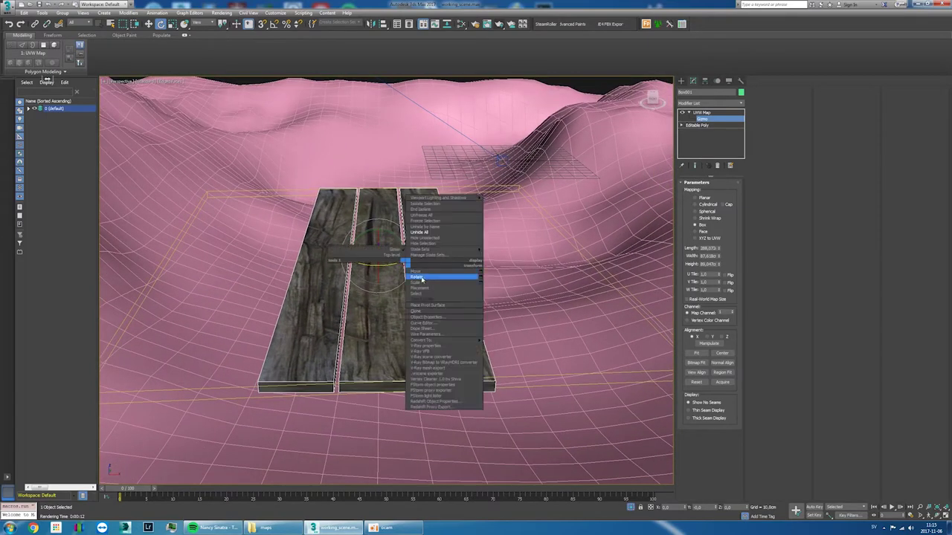
pyautogui.click(420, 271)
pyautogui.rightClick(333, 288)
pyautogui.click(356, 320)
pyautogui.moveTo(378, 223); pyautogui.dragTo(329, 340)
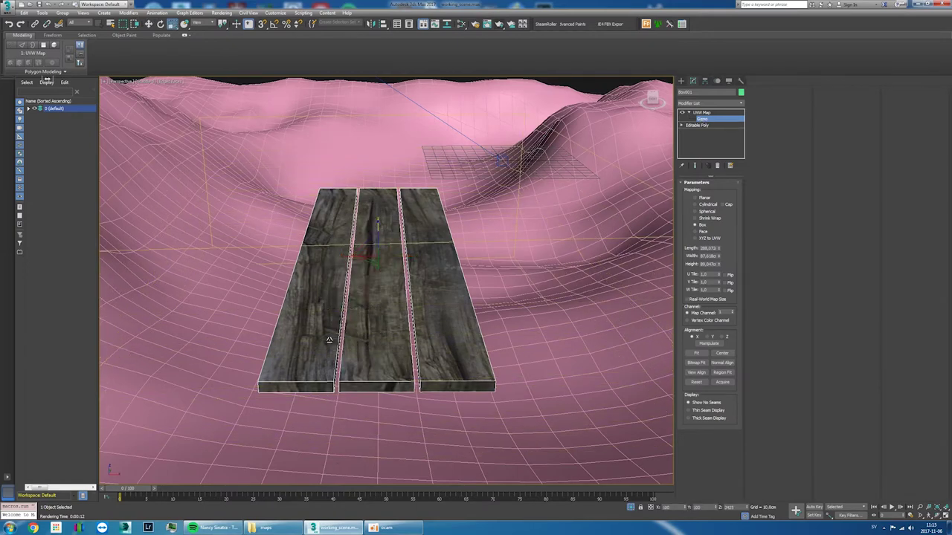
pyautogui.moveTo(439, 298)
pyautogui.keyDown('alt'); pyautogui.mouseDown(button='middle')
pyautogui.moveTo(432, 276)
pyautogui.moveTo(454, 331)
pyautogui.mouseUp(button='middle'); pyautogui.keyUp('alt')
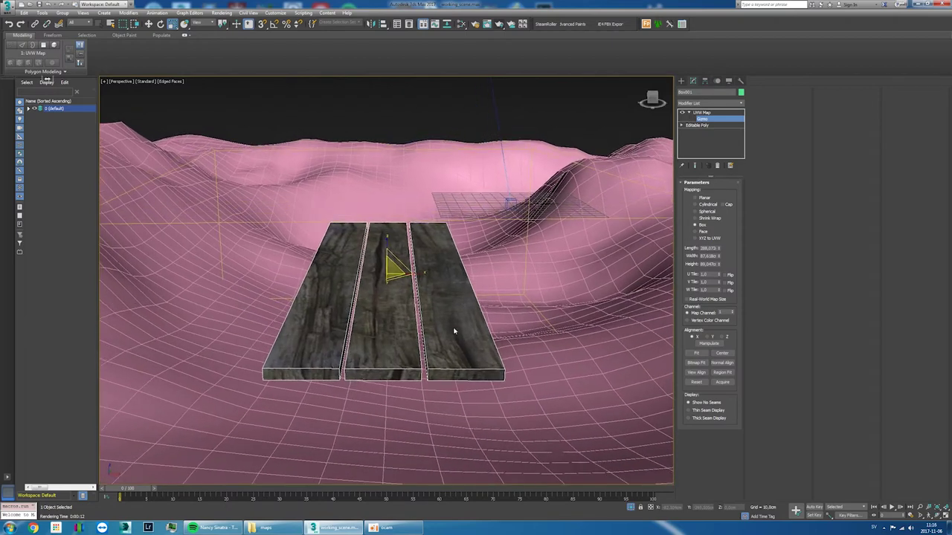
# Step: Test-render the planks, enlarge the UVW gizmo, and render again to compare the grain
pyautogui.click(500, 26)
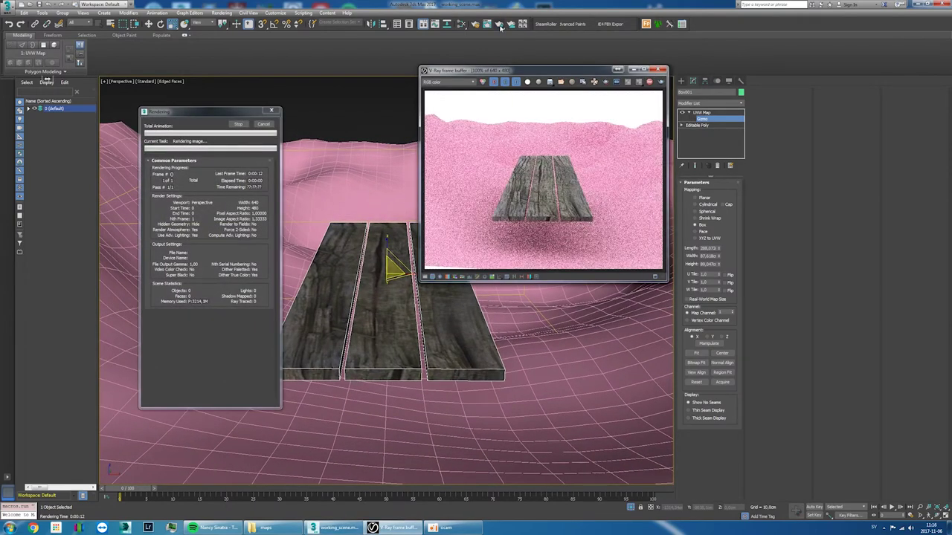
pyautogui.click(658, 69)
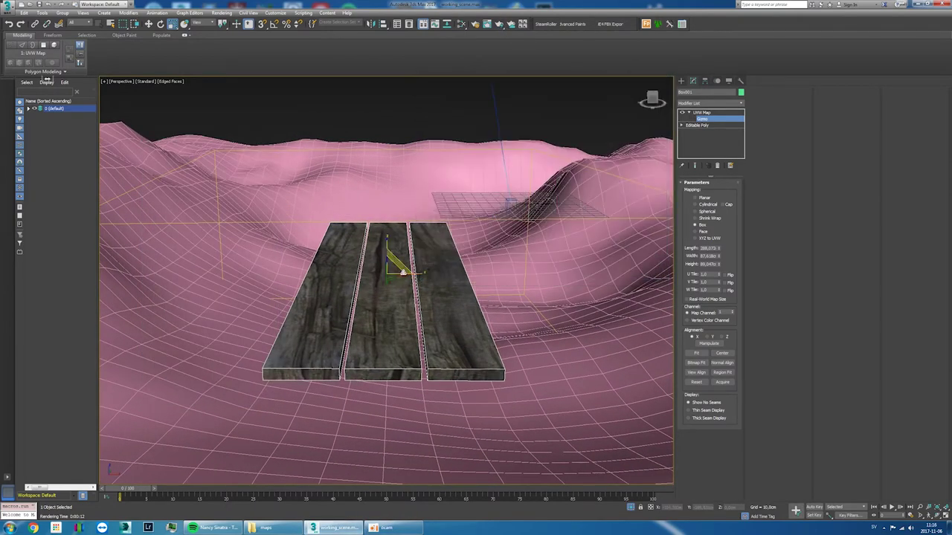
pyautogui.moveTo(399, 317); pyautogui.dragTo(400, 304)
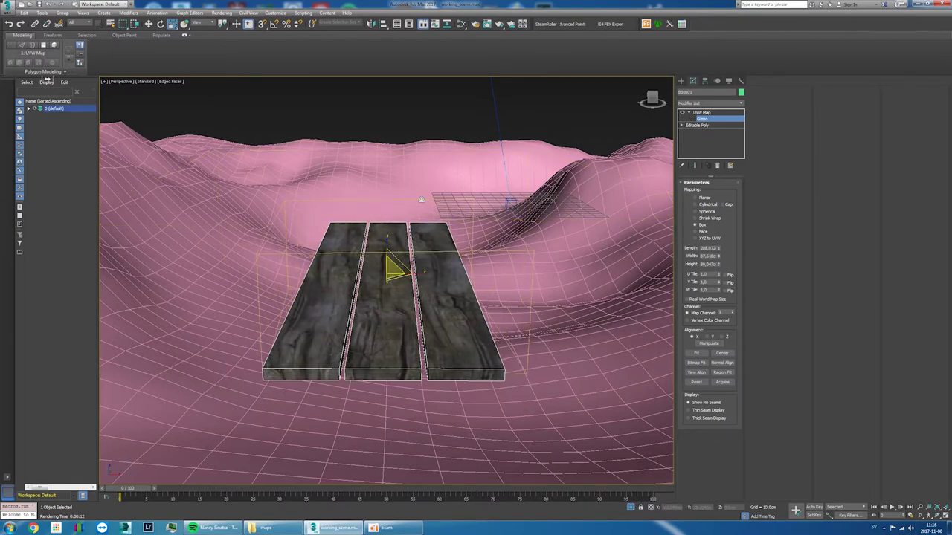
pyautogui.click(499, 24)
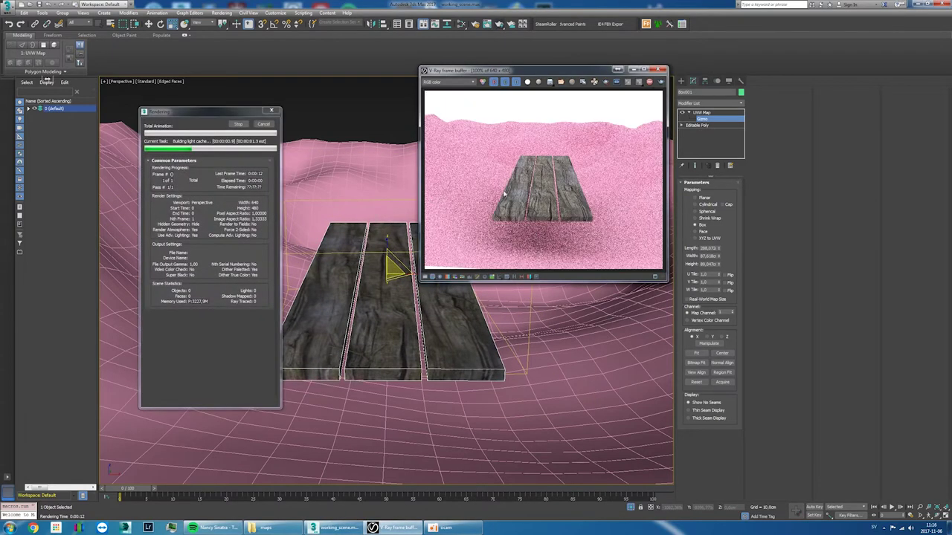
pyautogui.click(658, 69)
pyautogui.moveTo(378, 315)
pyautogui.keyDown('alt'); pyautogui.mouseDown(button='middle')
pyautogui.moveTo(357, 320)
pyautogui.moveTo(367, 325)
pyautogui.mouseUp(button='middle'); pyautogui.keyUp('alt')
pyautogui.rightClick(367, 325)
# Step: Convert the planks, detach a strip of plank polygons, and bend it into a curving path
pyautogui.click(376, 336)
pyautogui.scroll(2, 350, 339)
pyautogui.scroll(2, 342, 339)
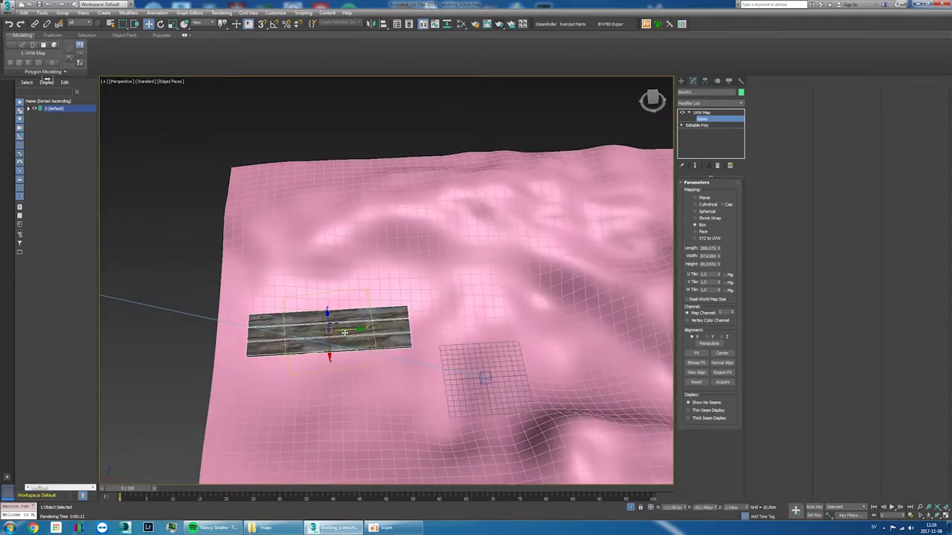
pyautogui.scroll(3, 335, 340)
pyautogui.rightClick(410, 355)
pyautogui.click(435, 447)
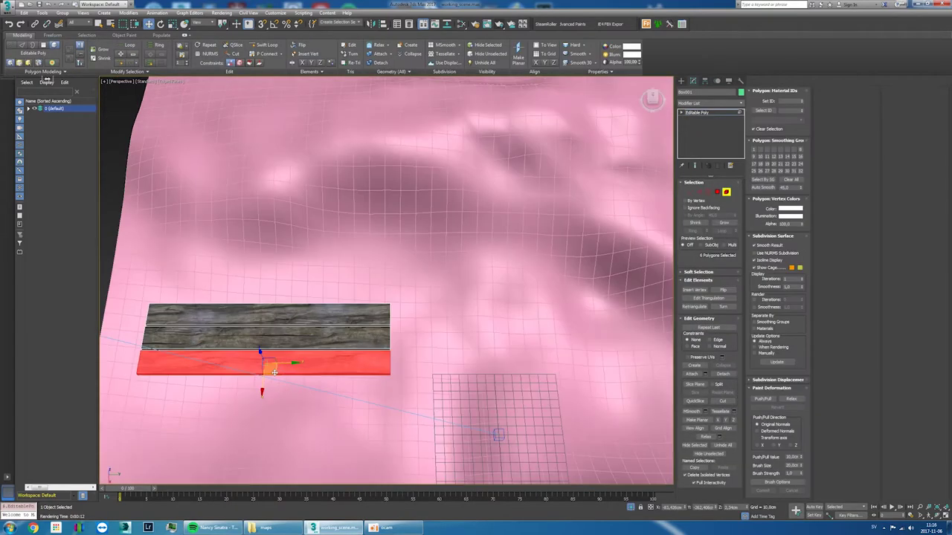
pyautogui.press('Return')
pyautogui.moveTo(519, 340)
pyautogui.keyDown('alt'); pyautogui.mouseDown(button='middle')
pyautogui.moveTo(513, 312)
pyautogui.moveTo(408, 357)
pyautogui.mouseUp(button='middle'); pyautogui.keyUp('alt')
pyautogui.moveTo(365, 386)
pyautogui.keyDown('alt'); pyautogui.mouseDown(button='middle')
pyautogui.moveTo(253, 330)
pyautogui.moveTo(184, 389)
pyautogui.mouseUp(button='middle'); pyautogui.keyUp('alt')
pyautogui.press('1')
pyautogui.scroll(-5, 184, 389)
# Step: Check the walkway in the camera and perspective views and render the camera view
pyautogui.press('c')
pyautogui.hotkey('alt', 'w')
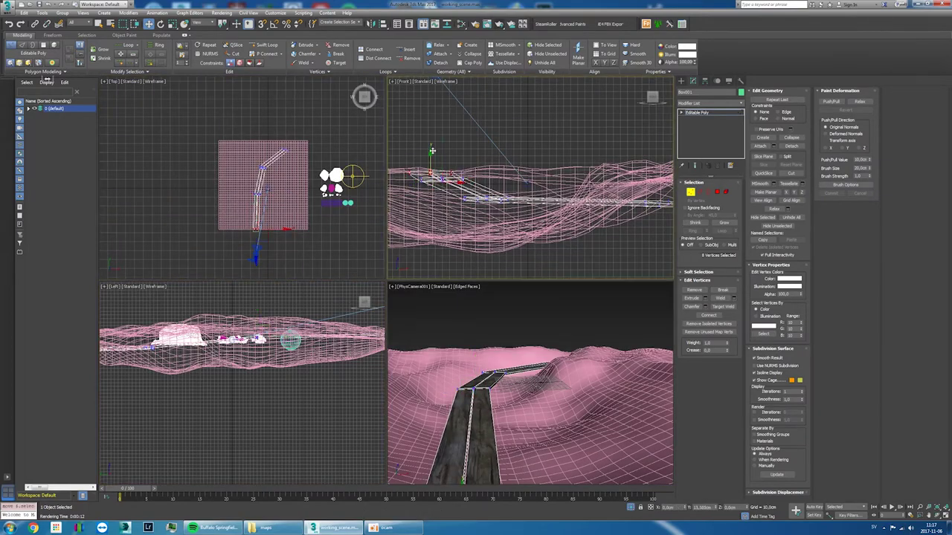
pyautogui.hotkey('alt', 'w')
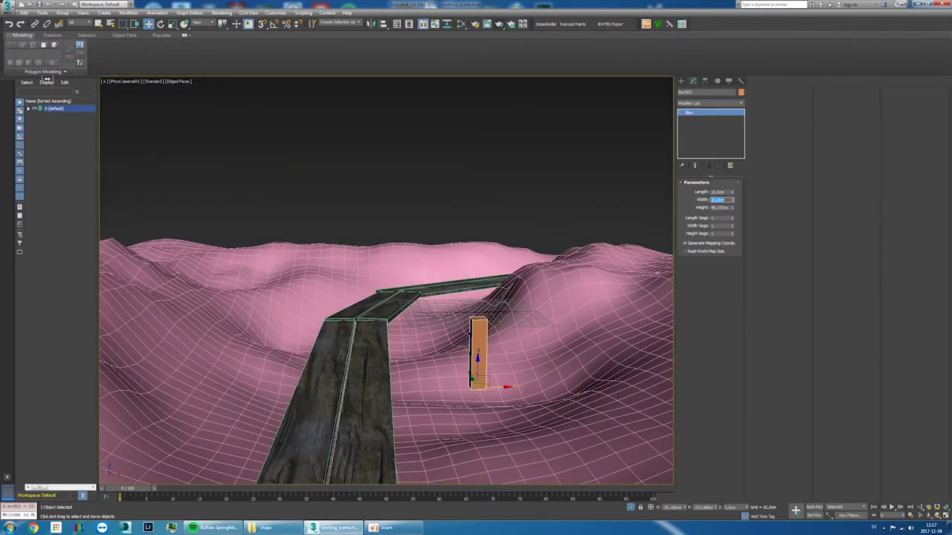
pyautogui.press('p')
pyautogui.press('c')
pyautogui.press('p')
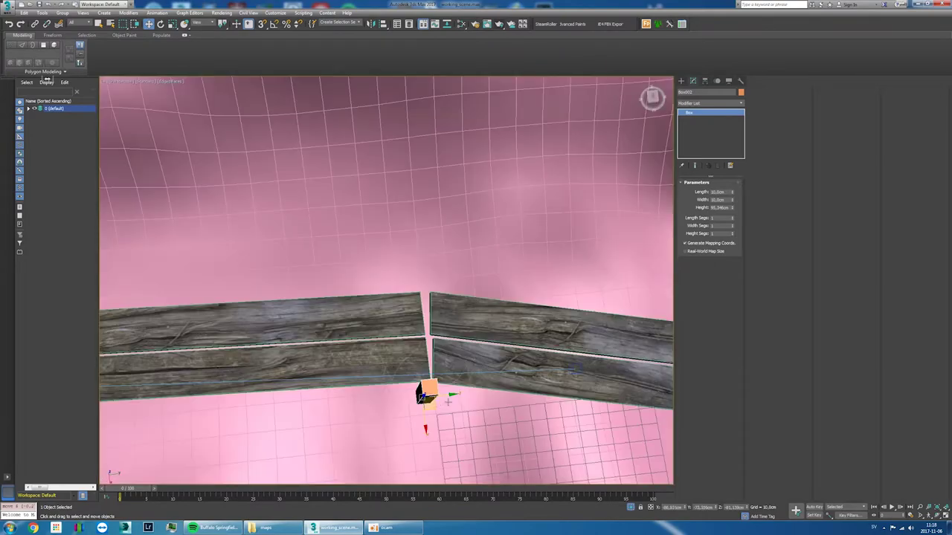
pyautogui.press('m')
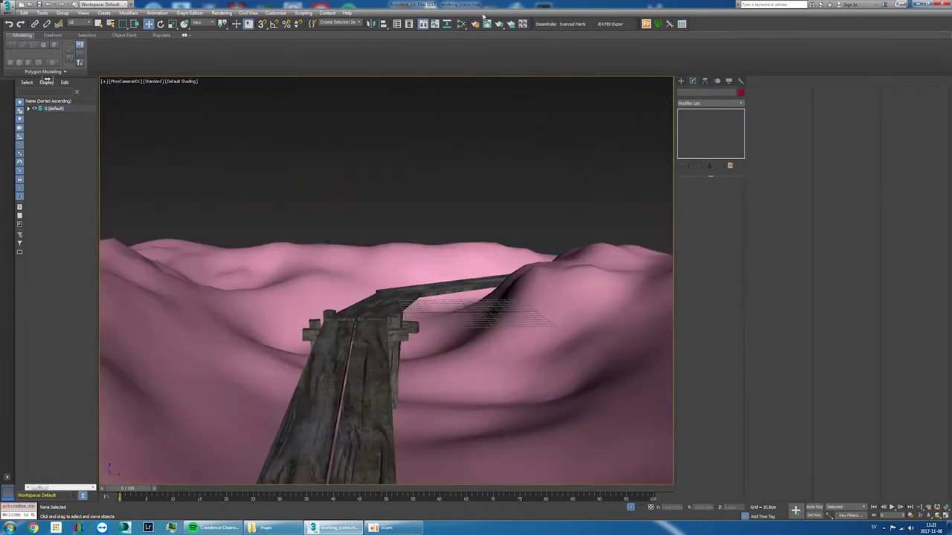
pyautogui.click(500, 24)
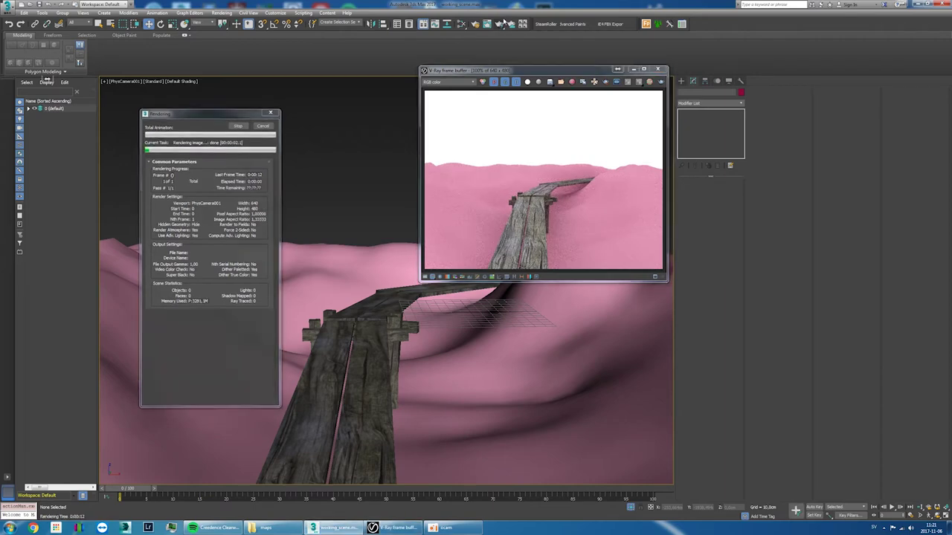
pyautogui.click(658, 69)
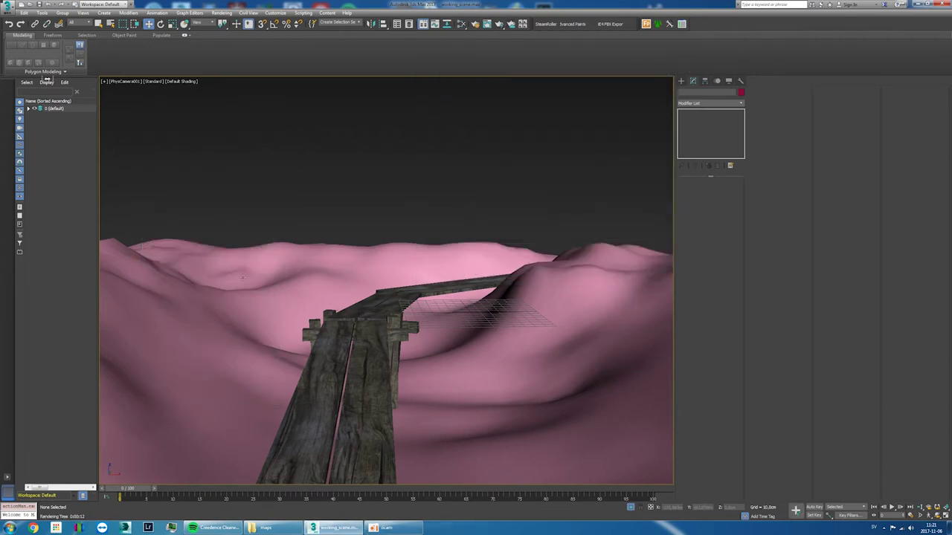
pyautogui.press('p')
pyautogui.keyDown('alt'); pyautogui.moveTo(371, 297); pyautogui.dragTo(335, 335, button='middle'); pyautogui.keyUp('alt')
pyautogui.scroll(5, 291, 378)
# Step: Copy the posts via Clone Options and slide the copies further along the walkway
pyautogui.keyDown('alt'); pyautogui.moveTo(290, 378); pyautogui.dragTo(335, 335, button='middle'); pyautogui.keyUp('alt')
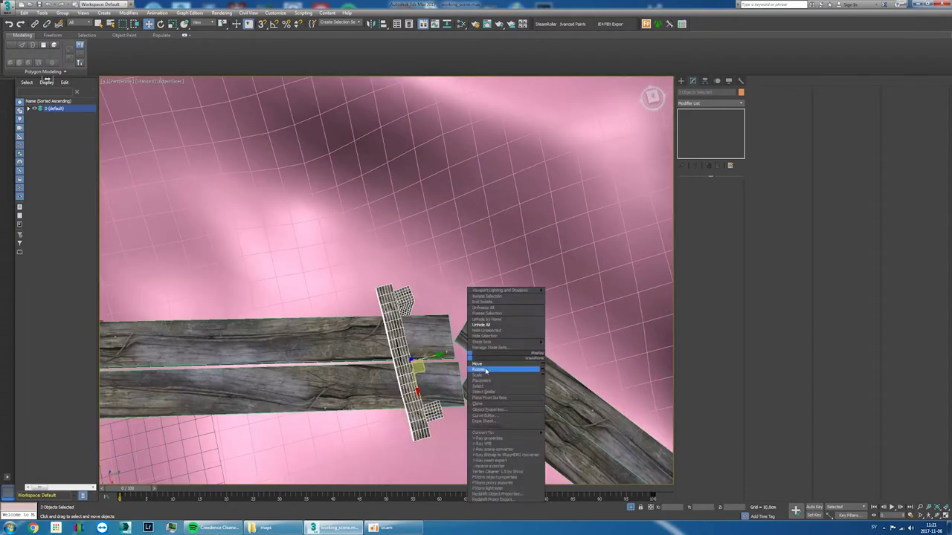
pyautogui.click(198, 23)
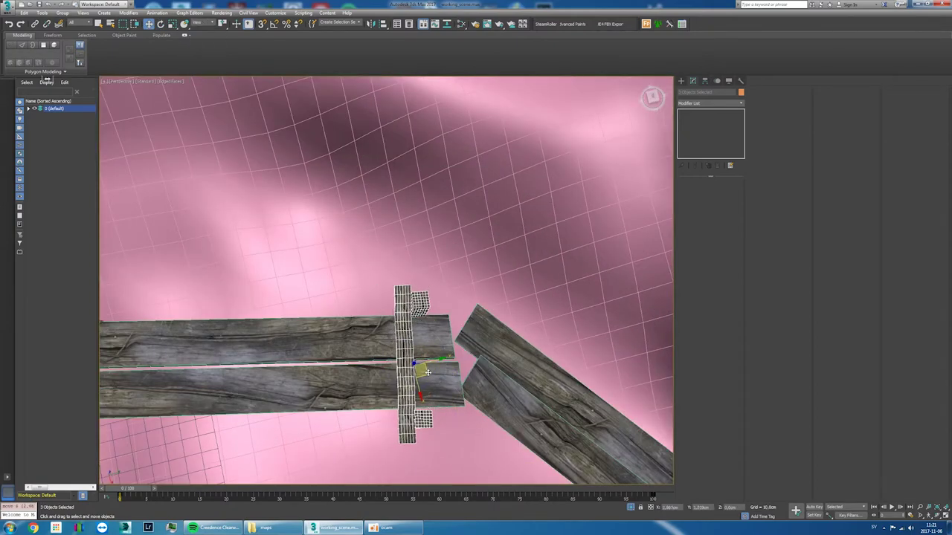
pyautogui.press('w')
pyautogui.moveTo(387, 335)
pyautogui.keyDown('alt'); pyautogui.mouseDown(button='middle')
pyautogui.moveTo(431, 355)
pyautogui.moveTo(378, 337)
pyautogui.mouseUp(button='middle'); pyautogui.keyUp('alt')
pyautogui.click(431, 355)
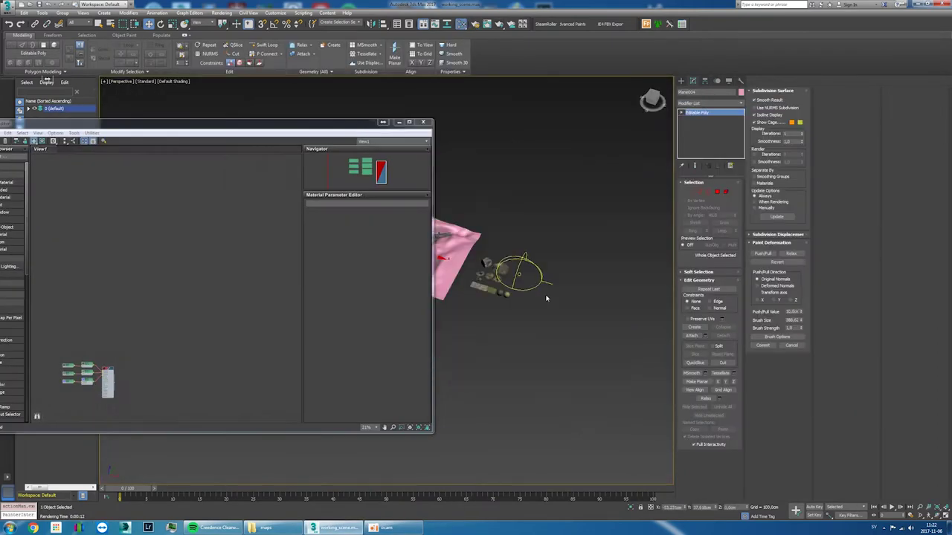
# Step: Load the grass and rock material network and apply it to the terrain
pyautogui.scroll(-5, 632, 337)
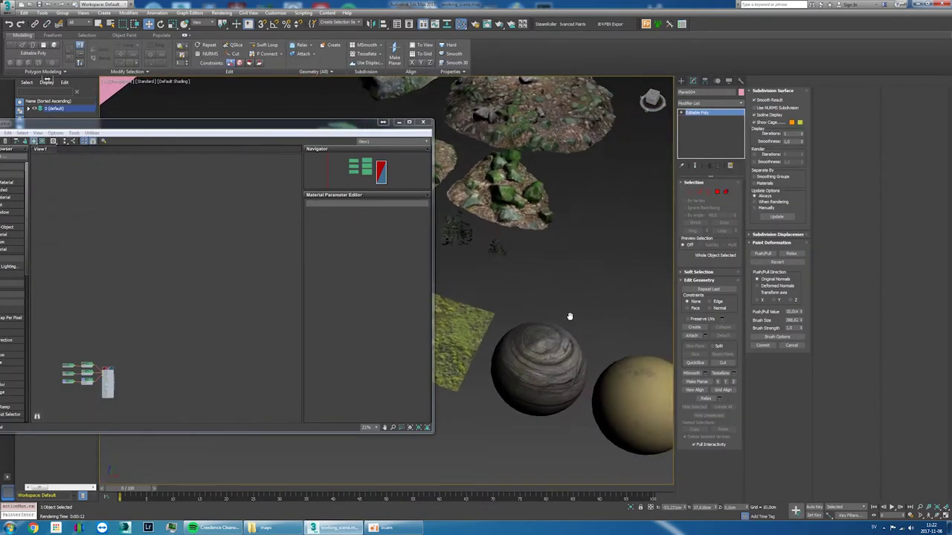
pyautogui.scroll(-5, 570, 315)
pyautogui.moveTo(145, 123); pyautogui.dragTo(227, 115)
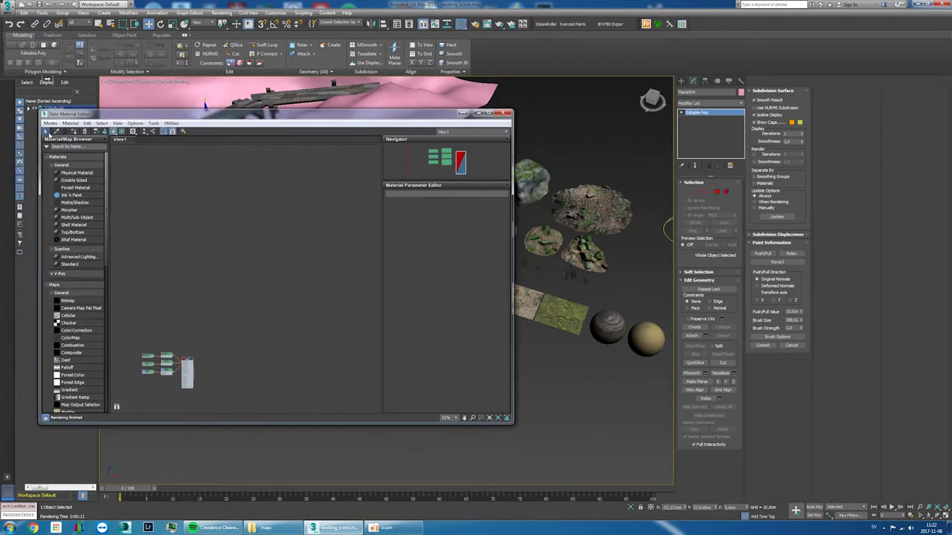
pyautogui.click(588, 327)
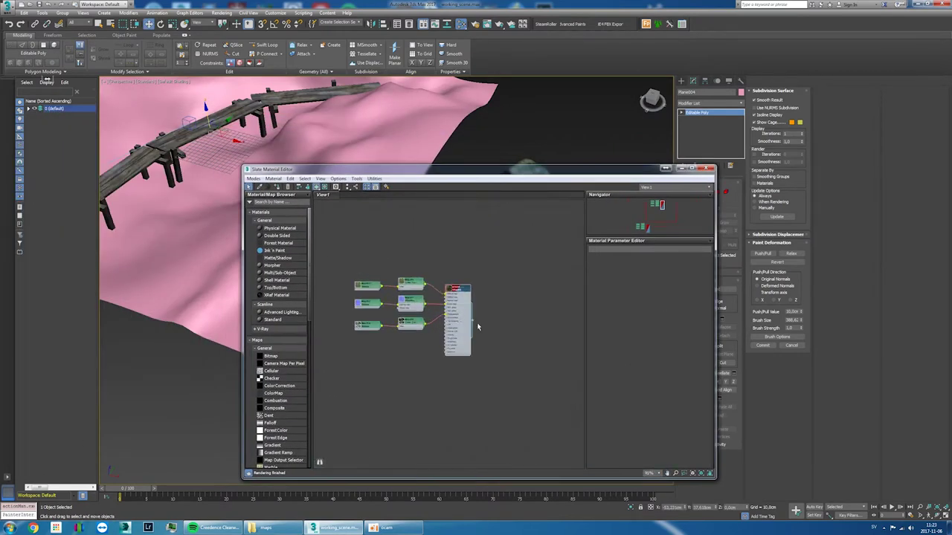
pyautogui.moveTo(211, 268); pyautogui.dragTo(170, 235)
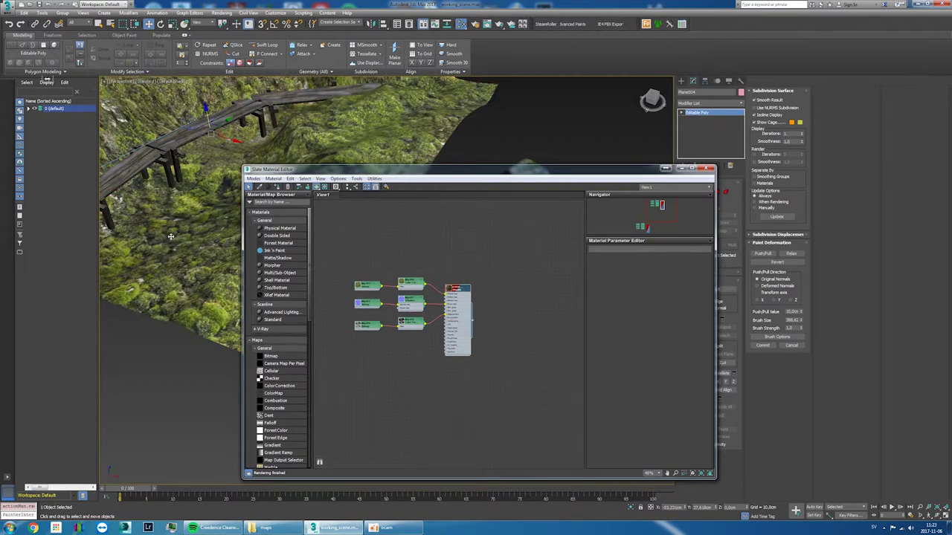
pyautogui.moveTo(303, 174); pyautogui.dragTo(586, 196)
pyautogui.moveTo(357, 259)
pyautogui.keyDown('alt'); pyautogui.mouseDown(button='middle')
pyautogui.moveTo(349, 355)
pyautogui.moveTo(355, 334)
pyautogui.mouseUp(button='middle'); pyautogui.keyUp('alt')
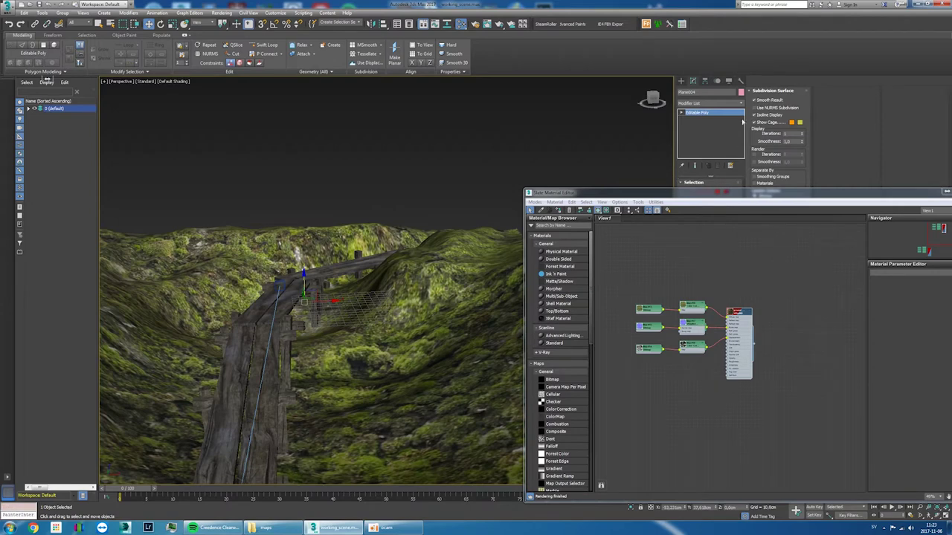
# Step: Add a UVW Map modifier to the terrain
pyautogui.click(723, 104)
pyautogui.write('uvw')
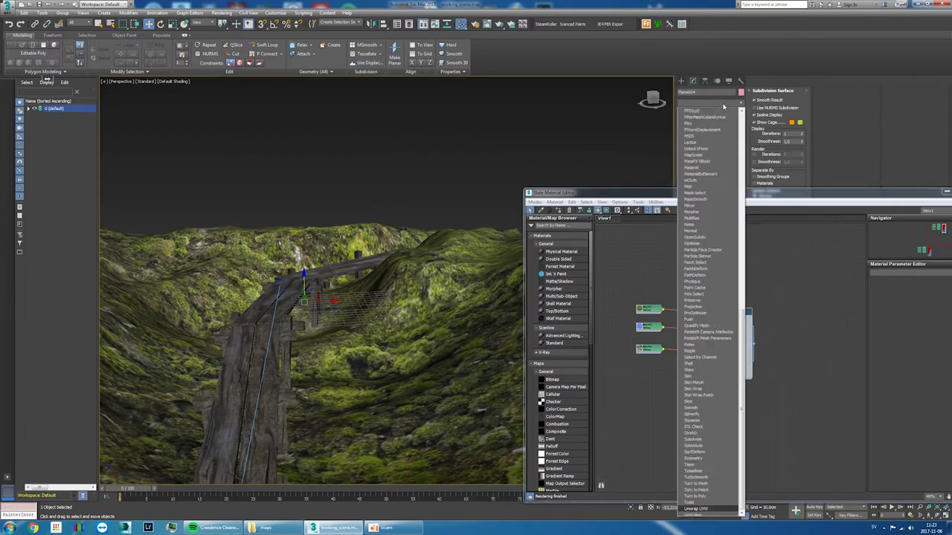
pyautogui.press('Return')
pyautogui.doubleClick(699, 200)
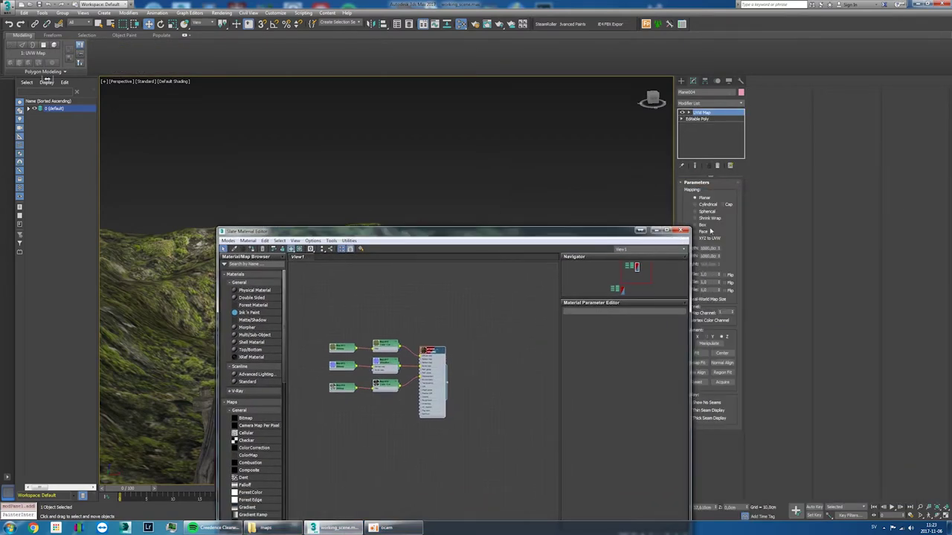
# Step: Close the material editor and shrink the terrain's UVW Map length and width to 500 cm
pyautogui.click(665, 230)
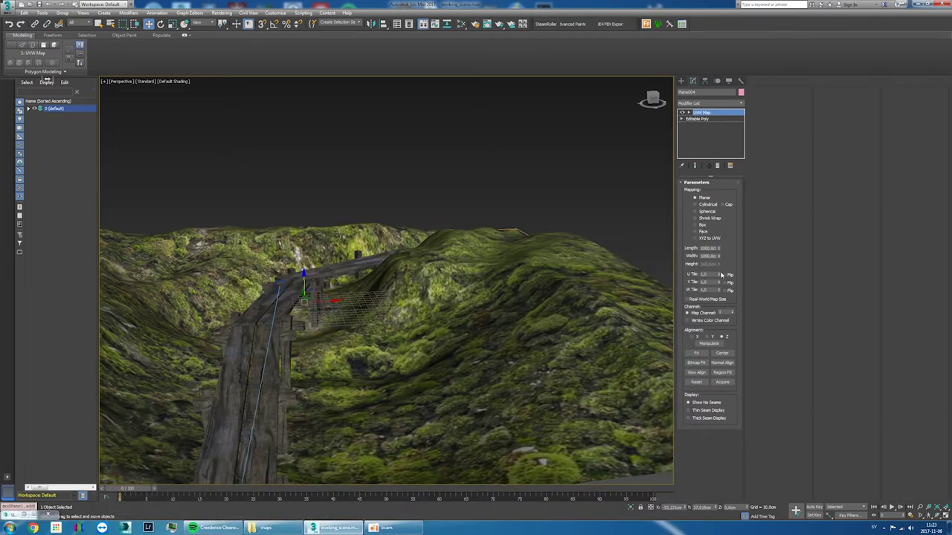
pyautogui.moveTo(718, 249); pyautogui.dragTo(719, 256)
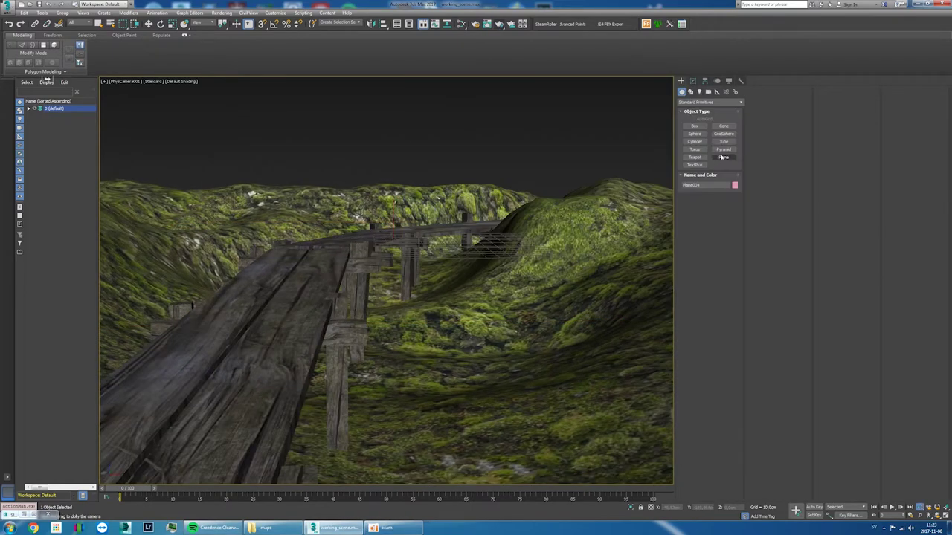
# Step: Draw Plane005 across the valley, lower it beneath the walkway, then reopen the Slate editor
pyautogui.click(723, 157)
pyautogui.moveTo(385, 280); pyautogui.dragTo(705, 381)
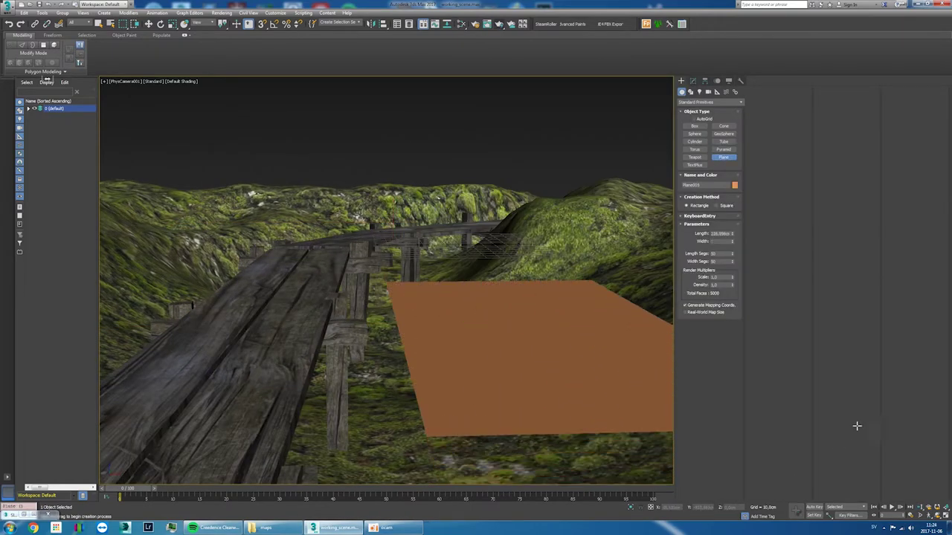
pyautogui.press('w')
pyautogui.moveTo(530, 319)
pyautogui.mouseDown()
pyautogui.moveTo(528, 406)
pyautogui.moveTo(534, 380)
pyautogui.moveTo(455, 390)
pyautogui.moveTo(401, 348)
pyautogui.moveTo(408, 397)
pyautogui.moveTo(408, 375)
pyautogui.mouseUp()
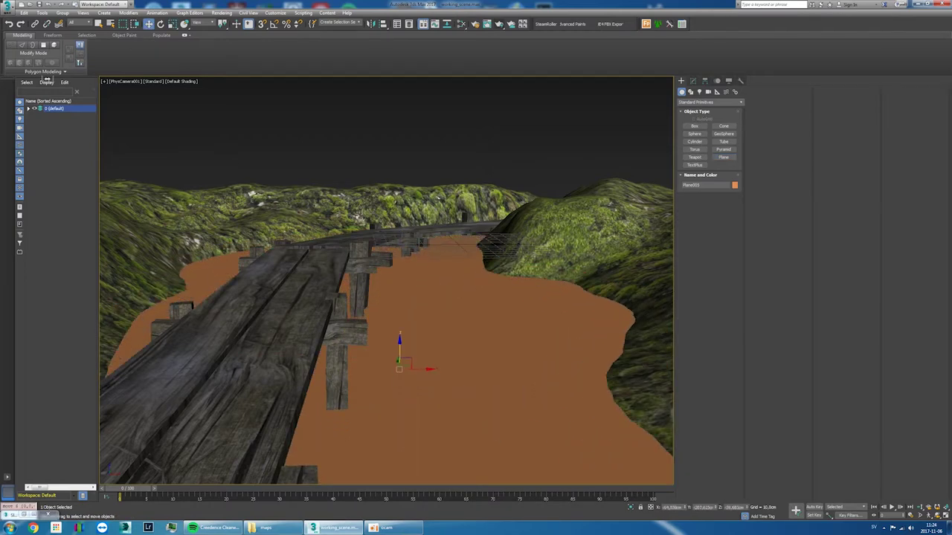
pyautogui.hotkey('alt', 'w')
pyautogui.press('m')
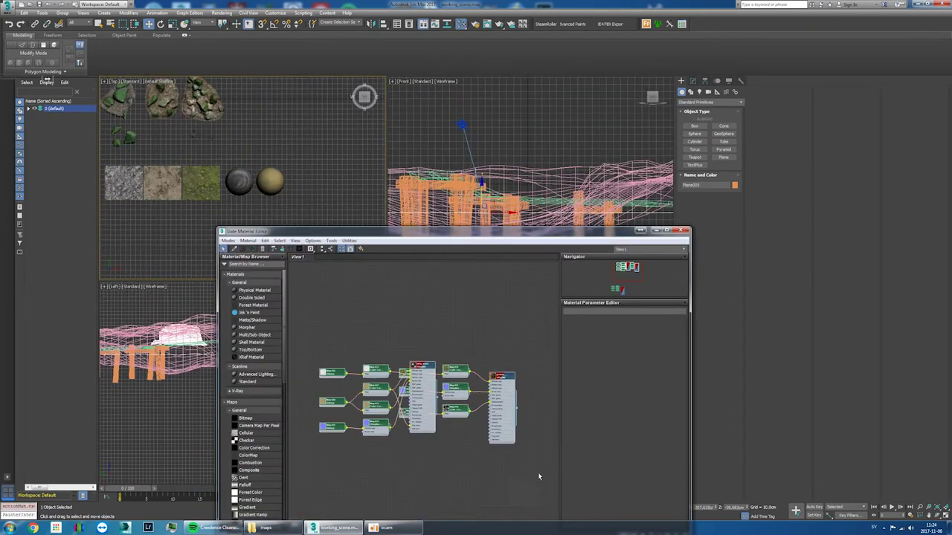
# Step: Load the dirty_water ground material, assign it to the orange valley plane, and render in V-Ray
pyautogui.click(288, 249)
pyautogui.click(264, 193)
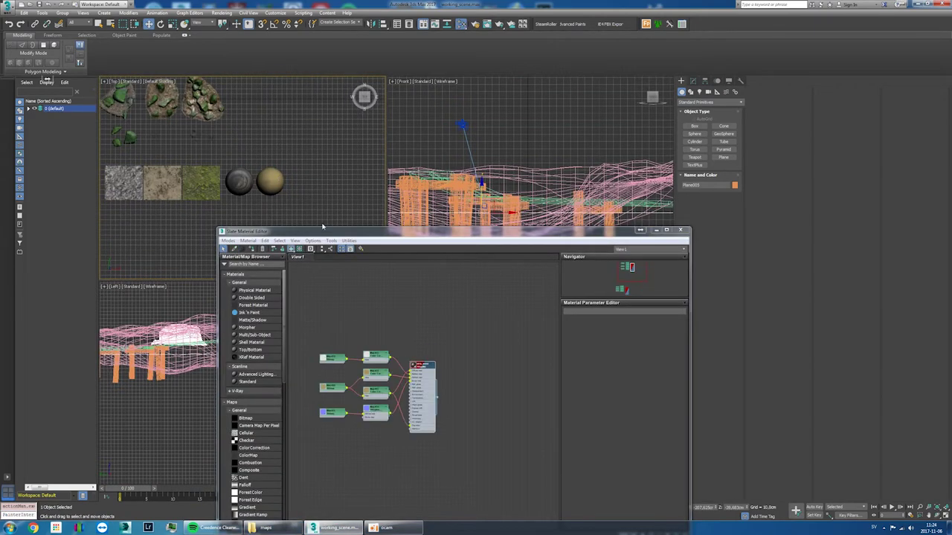
pyautogui.moveTo(554, 231); pyautogui.dragTo(311, 90)
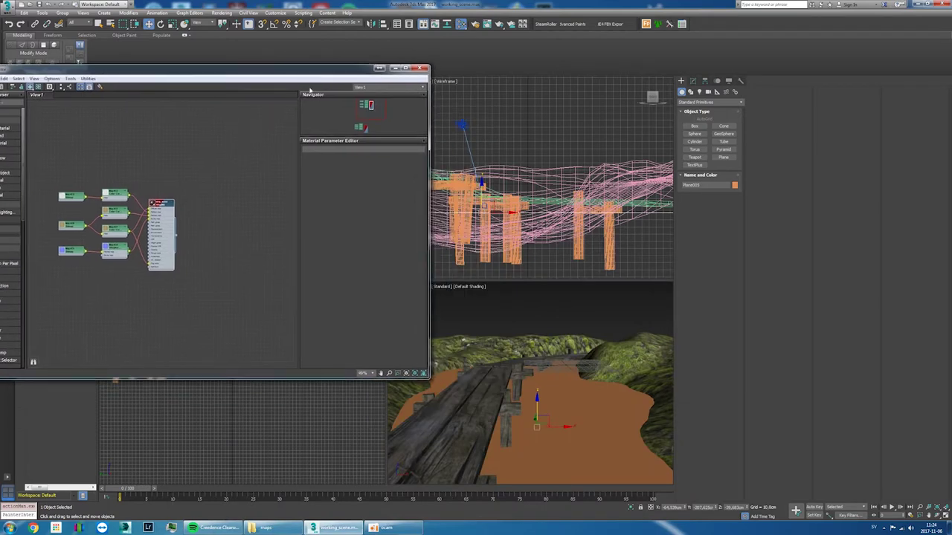
pyautogui.moveTo(176, 233); pyautogui.dragTo(601, 443)
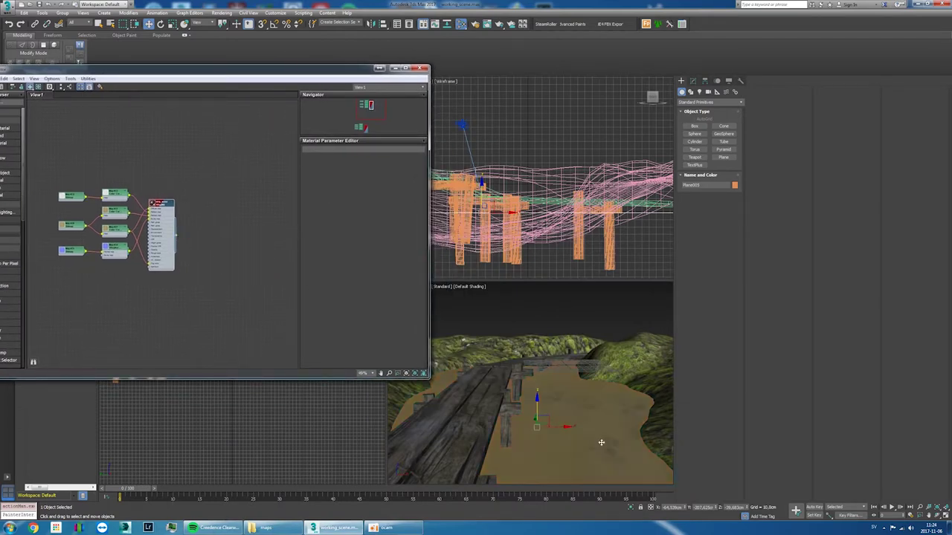
pyautogui.click(500, 25)
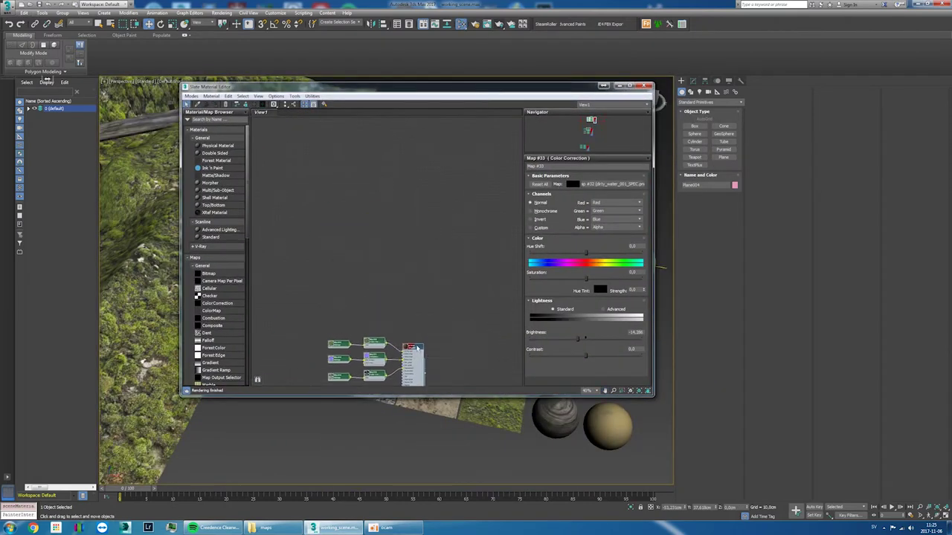
# Step: Paste a duplicate of the ground material's node tree beside the original and auto-lay them out
pyautogui.moveTo(414, 356)
pyautogui.mouseDown(button='middle')
pyautogui.moveTo(410, 272)
pyautogui.moveTo(297, 223)
pyautogui.mouseUp(button='middle')
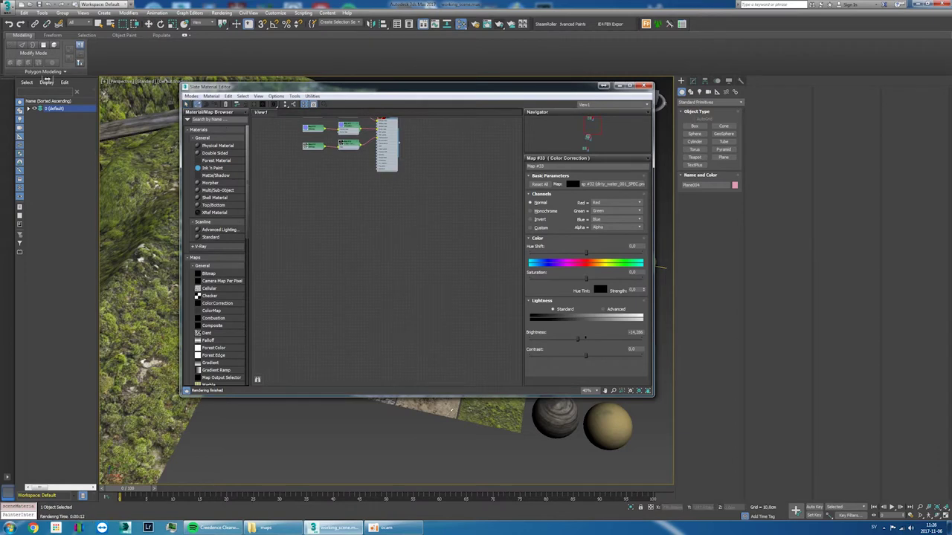
pyautogui.hotkey('ctrl', 'v')
pyautogui.scroll(1, 418, 242)
pyautogui.moveTo(431, 223); pyautogui.dragTo(305, 318)
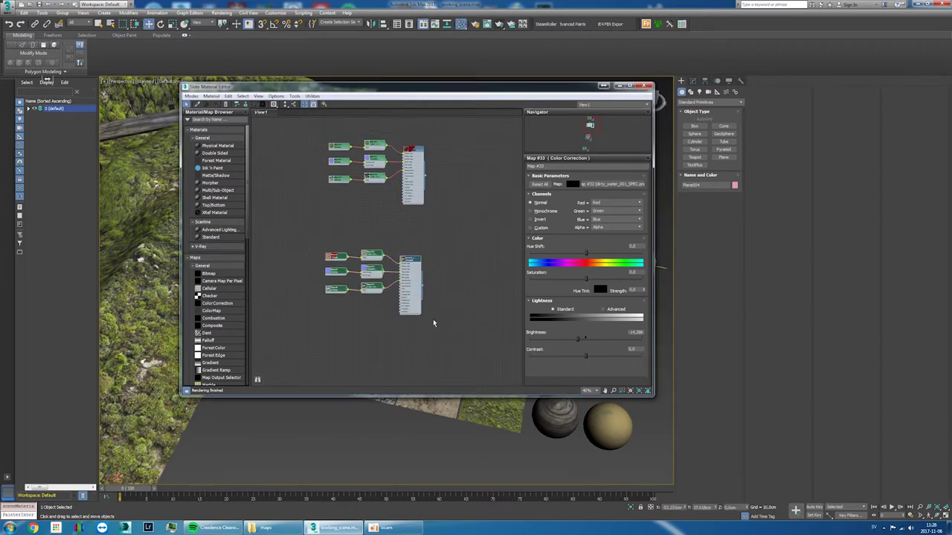
pyautogui.moveTo(415, 265); pyautogui.dragTo(396, 156)
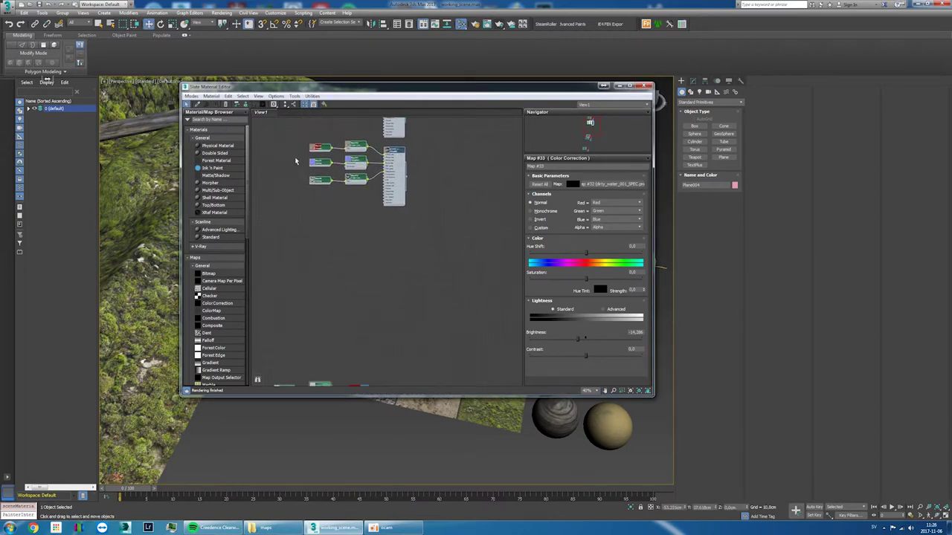
pyautogui.press('l')
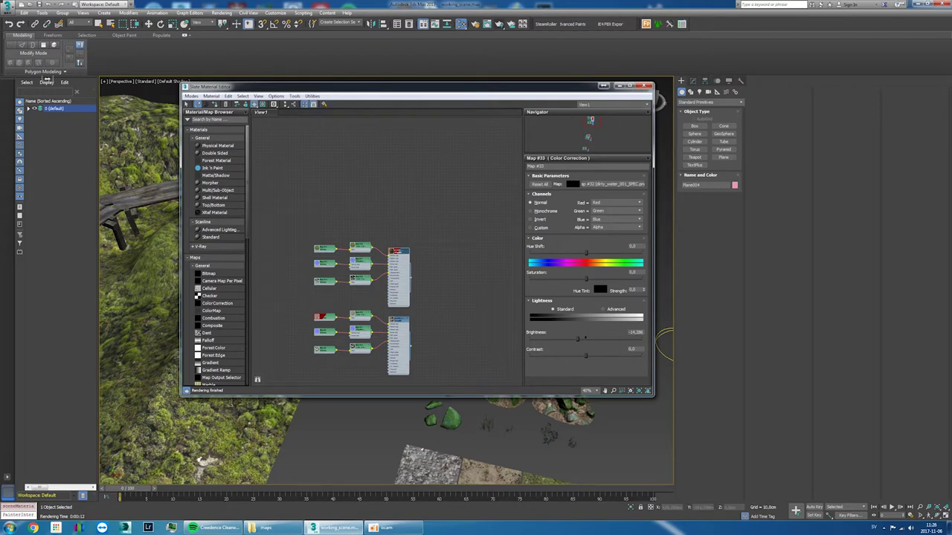
# Step: Add a third material tree and stack all three trees in one left-hand column
pyautogui.click(428, 459)
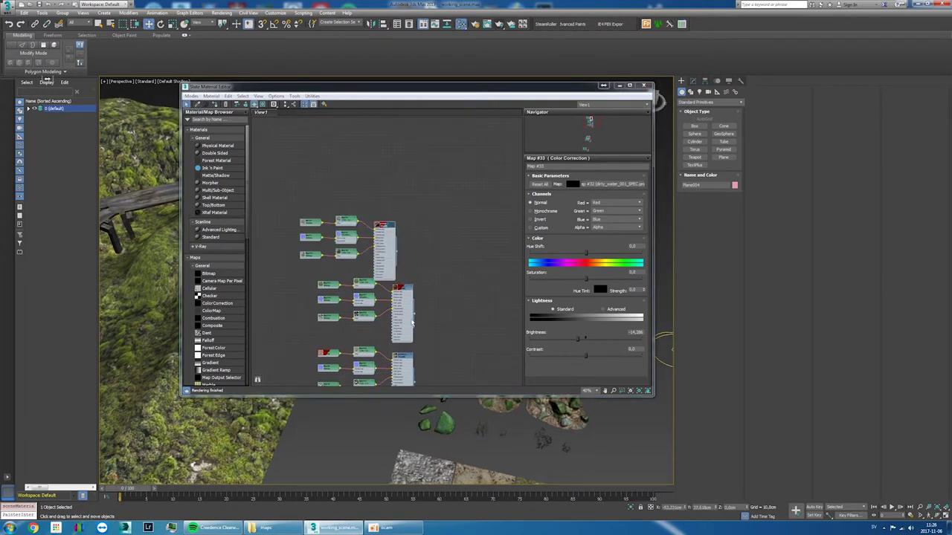
pyautogui.moveTo(283, 191); pyautogui.dragTo(404, 276)
pyautogui.moveTo(346, 236); pyautogui.dragTo(363, 232)
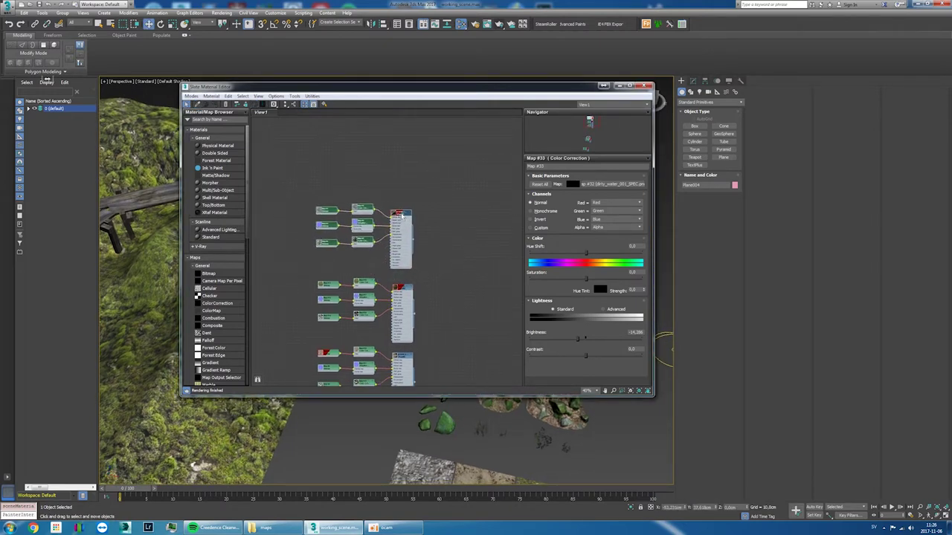
pyautogui.click(448, 279)
pyautogui.moveTo(320, 284); pyautogui.dragTo(415, 343)
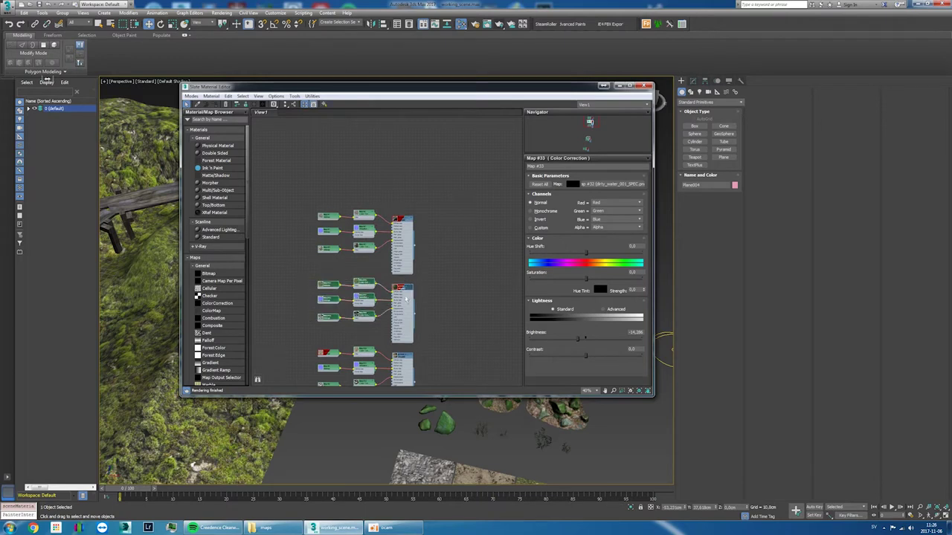
pyautogui.moveTo(365, 299); pyautogui.dragTo(365, 158)
pyautogui.moveTo(291, 336); pyautogui.dragTo(419, 387)
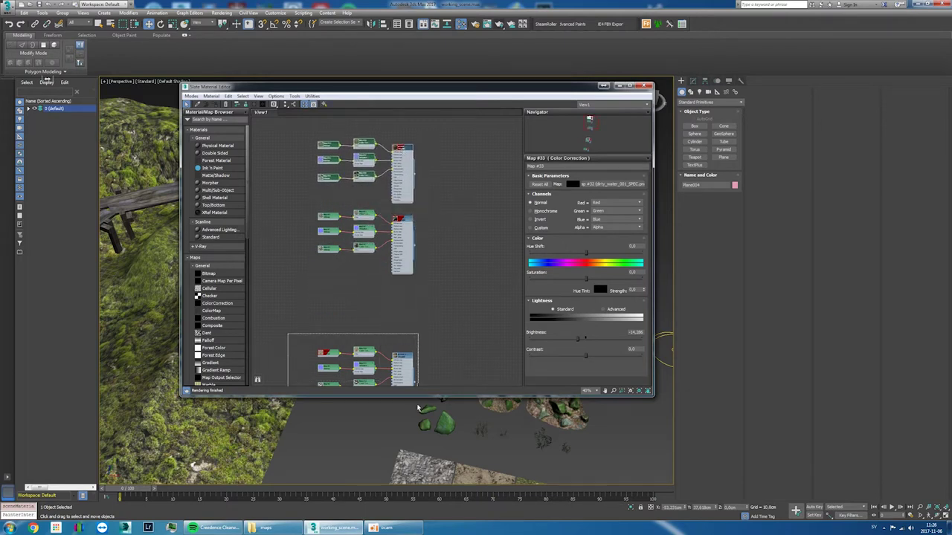
pyautogui.moveTo(357, 342); pyautogui.dragTo(363, 286, button='middle')
pyautogui.moveTo(293, 257); pyautogui.dragTo(402, 344)
pyautogui.moveTo(410, 305); pyautogui.dragTo(410, 253)
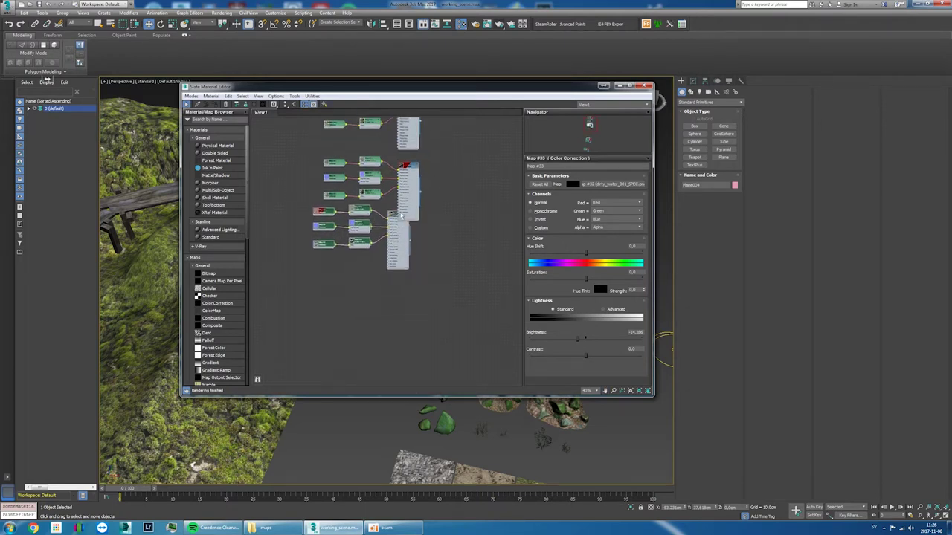
pyautogui.press('l')
pyautogui.rightClick(426, 250)
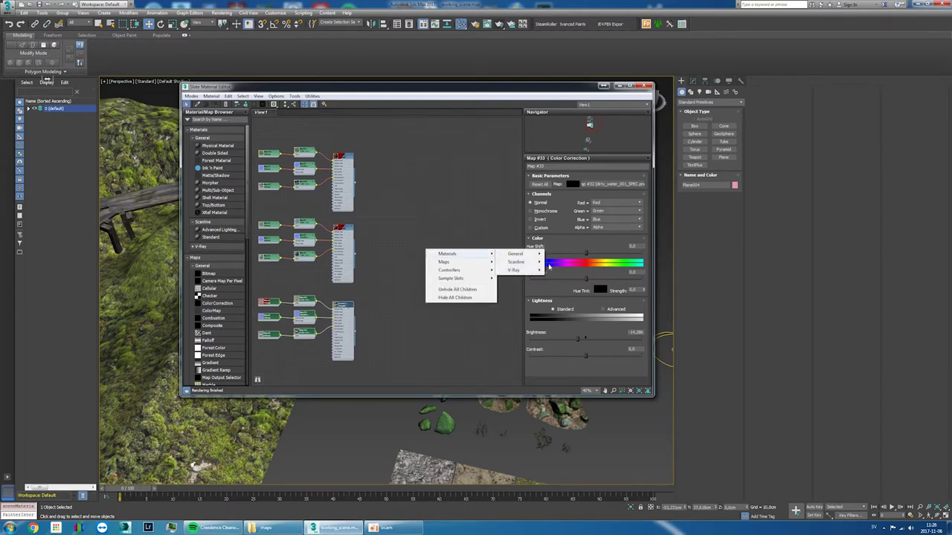
pyautogui.moveTo(513, 270)
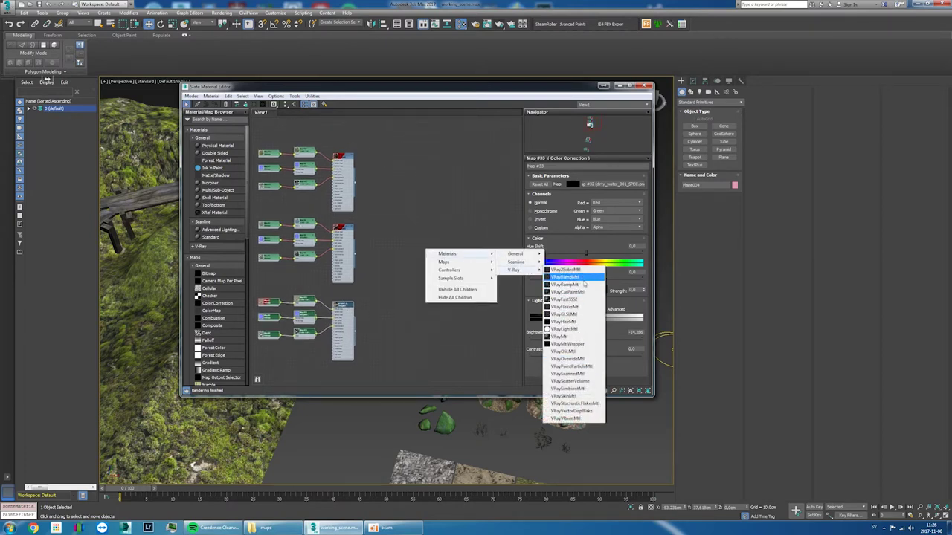
# Step: Add a VRayBlendMtl node and wire the moss material into its Base slot
pyautogui.click(565, 277)
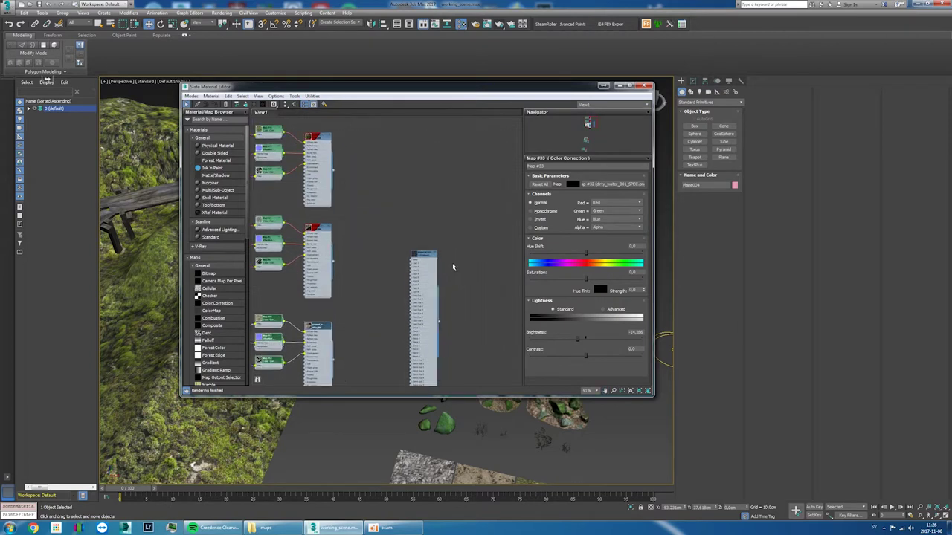
pyautogui.moveTo(426, 256); pyautogui.dragTo(425, 202)
pyautogui.scroll(3, 431, 177)
pyautogui.scroll(2, 368, 195)
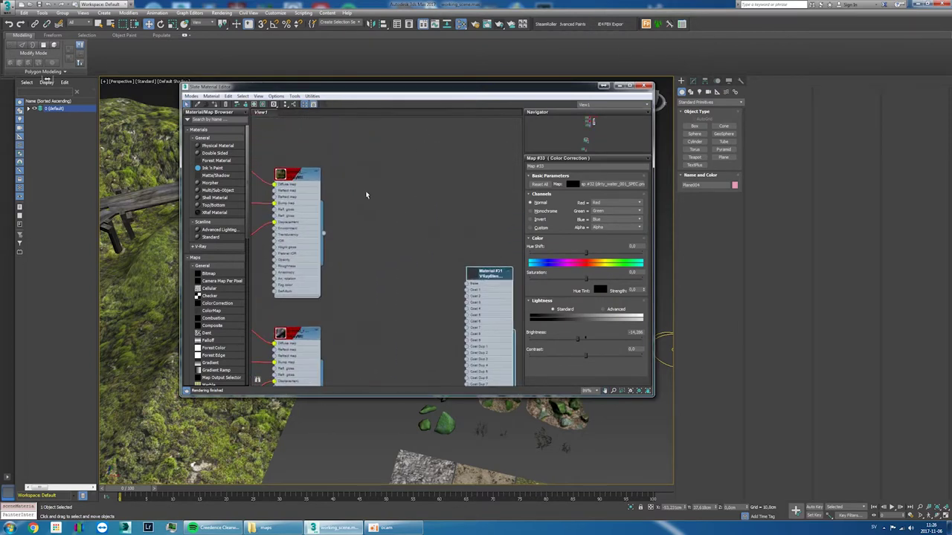
pyautogui.moveTo(323, 234); pyautogui.dragTo(468, 284)
pyautogui.moveTo(465, 343); pyautogui.dragTo(461, 249, button='middle')
# Step: Wire the ground_rocks material into the blend's Coat 1 and Coat Dup 1 inputs
pyautogui.moveTo(498, 184)
pyautogui.mouseDown(button='middle')
pyautogui.moveTo(493, 271)
pyautogui.moveTo(366, 238)
pyautogui.mouseUp(button='middle')
pyautogui.scroll(-1, 392, 251)
pyautogui.moveTo(302, 306); pyautogui.dragTo(439, 166)
pyautogui.moveTo(301, 305); pyautogui.dragTo(438, 226)
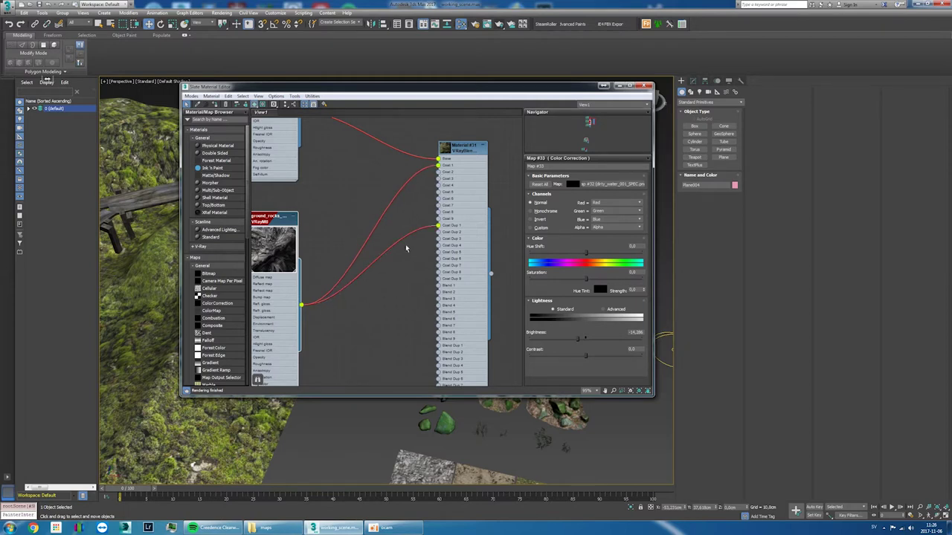
pyautogui.moveTo(396, 304); pyautogui.dragTo(411, 282, button='middle')
pyautogui.rightClick(367, 309)
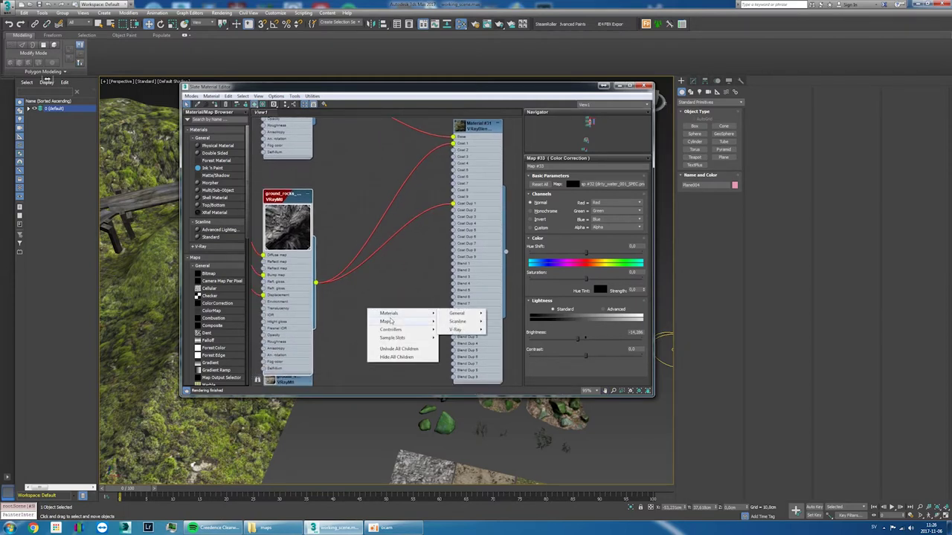
pyautogui.moveTo(386, 321)
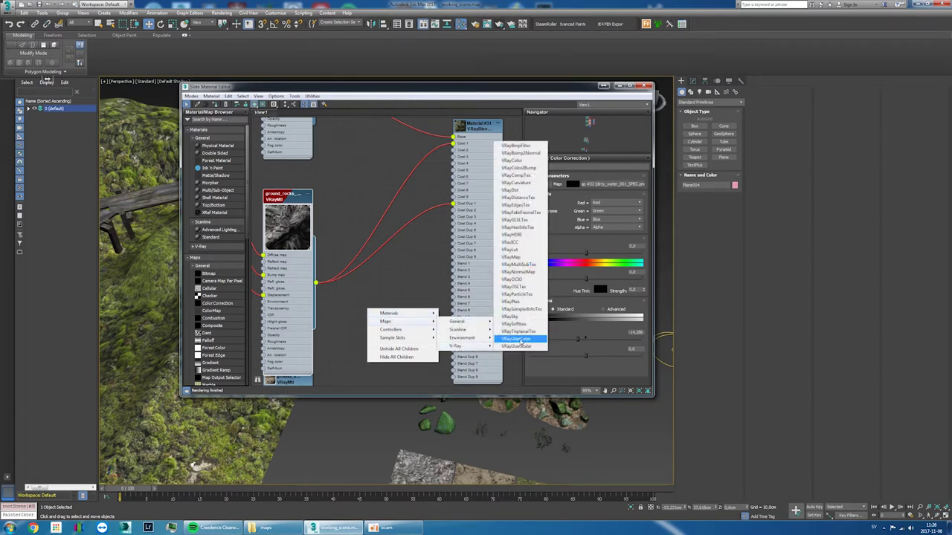
# Step: Add a Vertex Color map (Map #37) wired into the blend material's Blend 1 input
pyautogui.moveTo(458, 321)
pyautogui.click(511, 306)
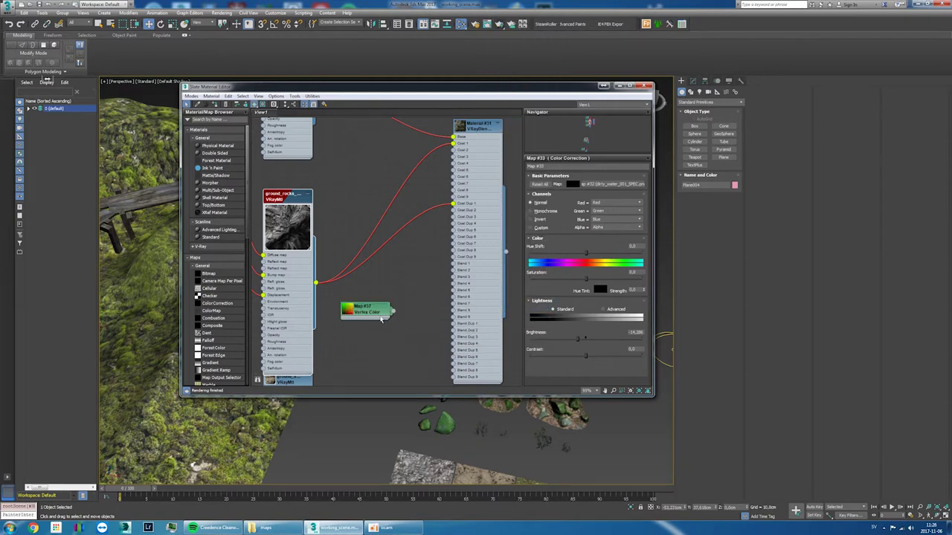
pyautogui.moveTo(381, 320); pyautogui.dragTo(396, 300)
pyautogui.moveTo(451, 284); pyautogui.dragTo(445, 272)
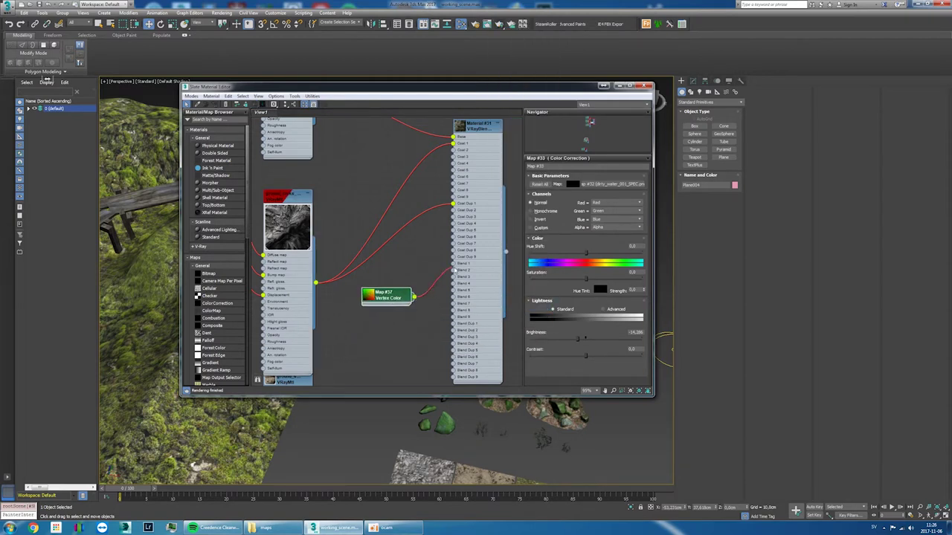
pyautogui.doubleClick(385, 295)
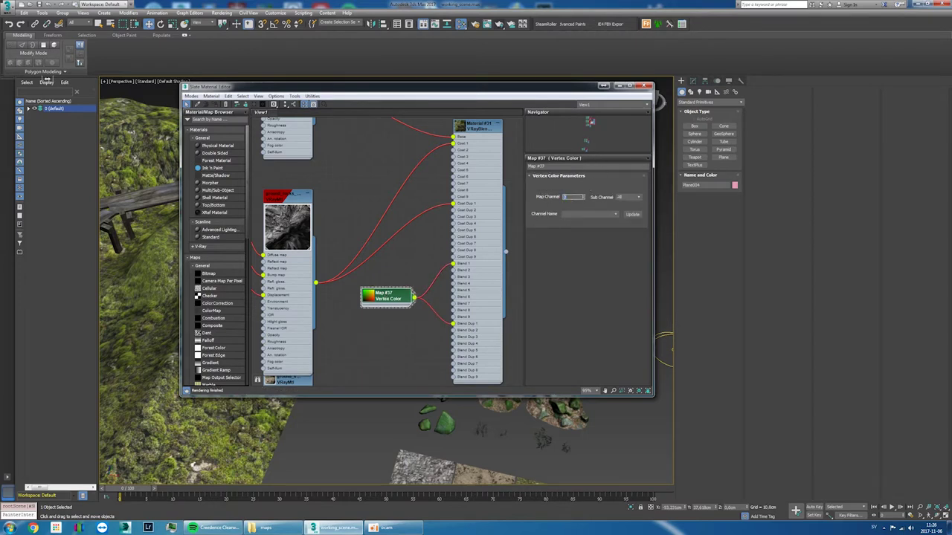
pyautogui.moveTo(511, 84); pyautogui.dragTo(558, 82)
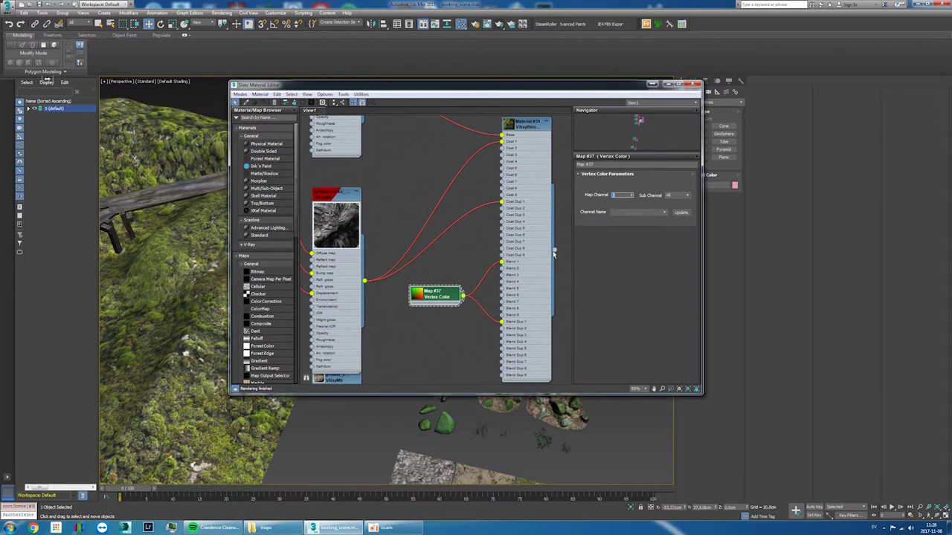
# Step: Assign the VRayBlendMtl to the terrain and show its shaded material in the viewport
pyautogui.moveTo(553, 254); pyautogui.dragTo(196, 301)
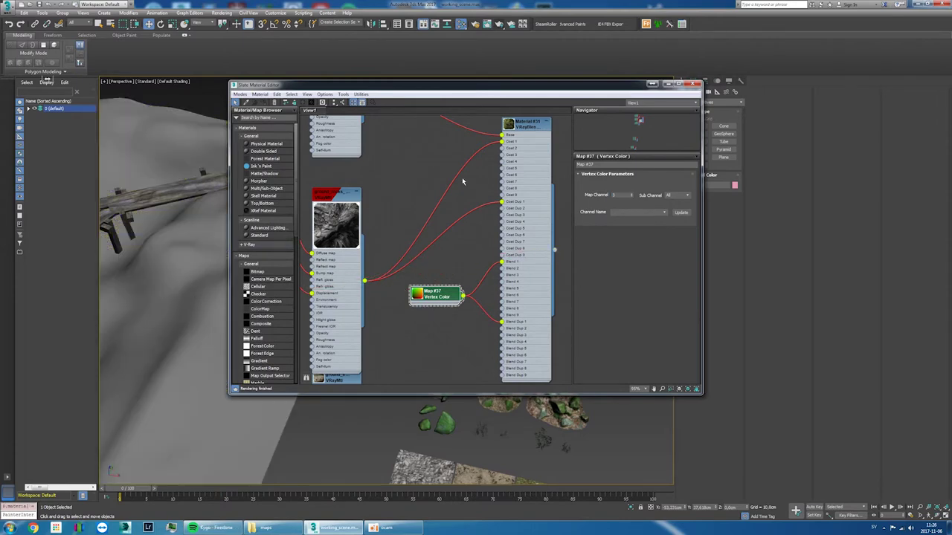
pyautogui.moveTo(458, 182); pyautogui.dragTo(496, 338, button='middle')
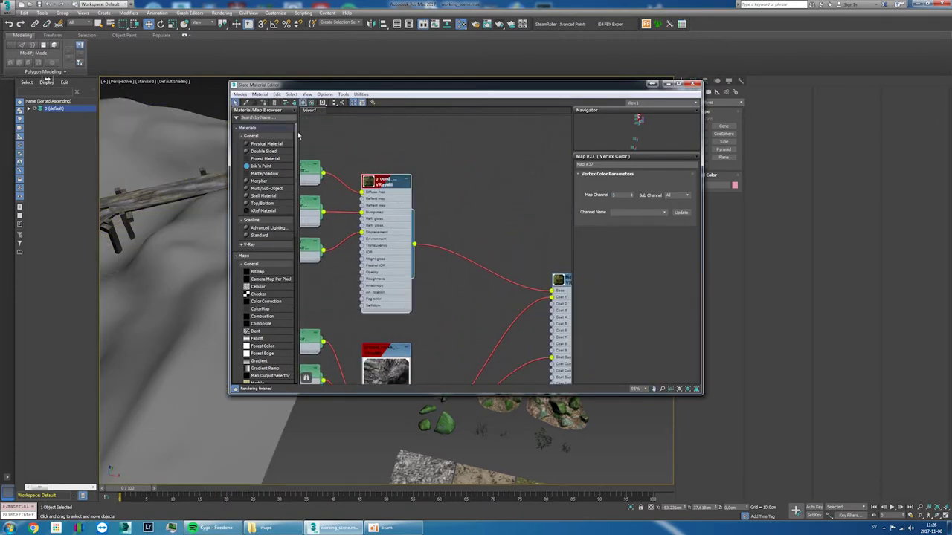
pyautogui.click(263, 104)
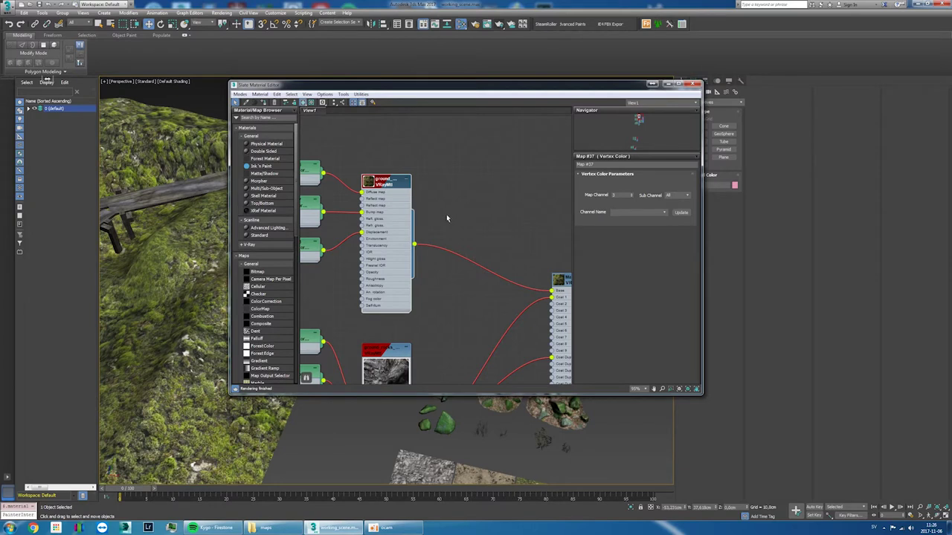
pyautogui.moveTo(446, 218); pyautogui.dragTo(383, 153, button='middle')
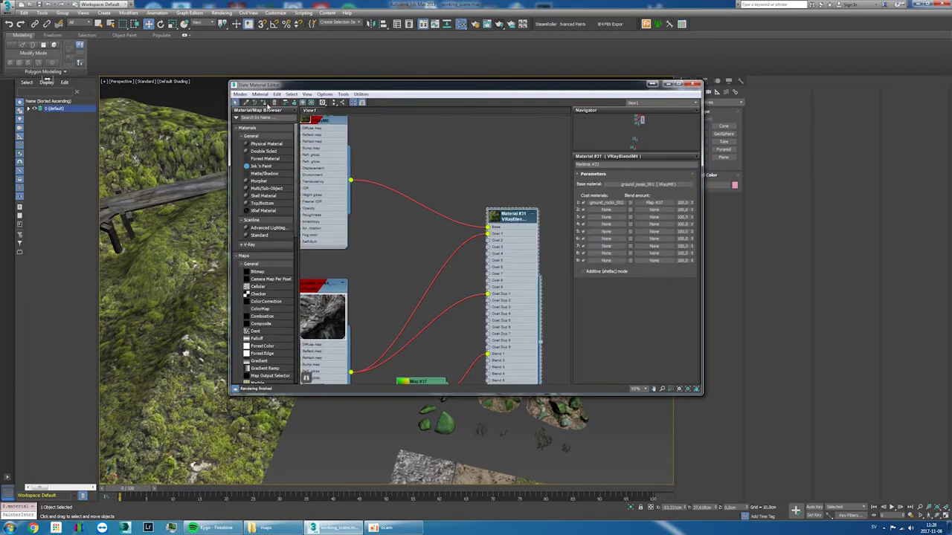
pyautogui.click(264, 104)
pyautogui.moveTo(331, 125); pyautogui.dragTo(344, 128, button='middle')
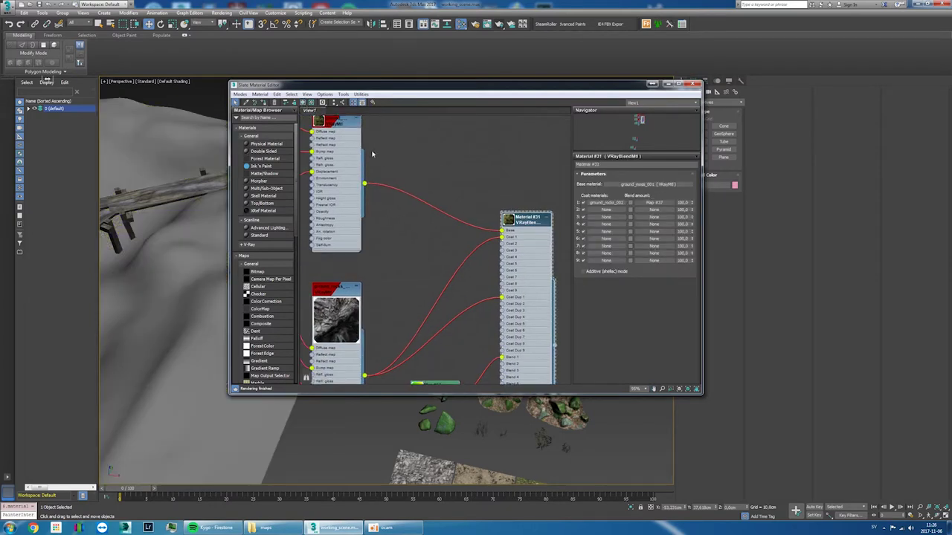
pyautogui.click(303, 103)
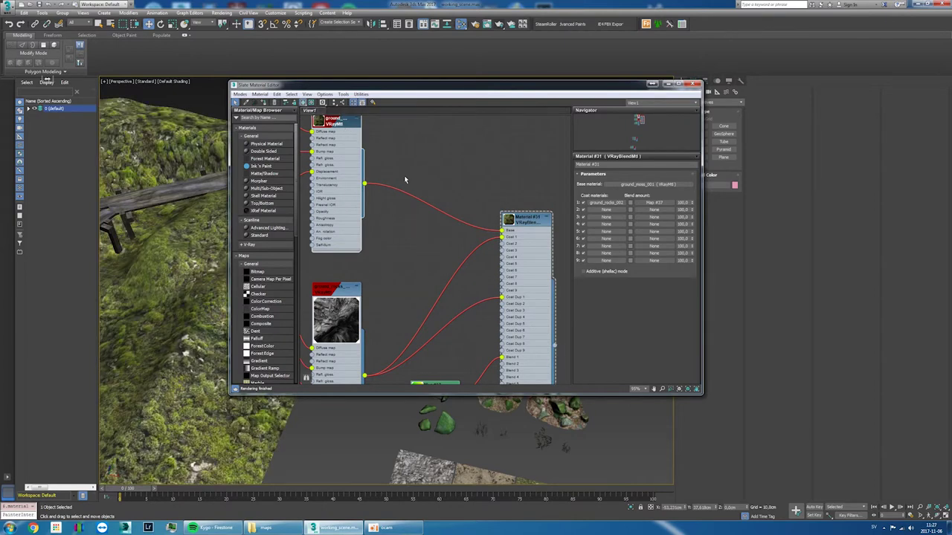
pyautogui.moveTo(406, 179); pyautogui.dragTo(411, 177, button='middle')
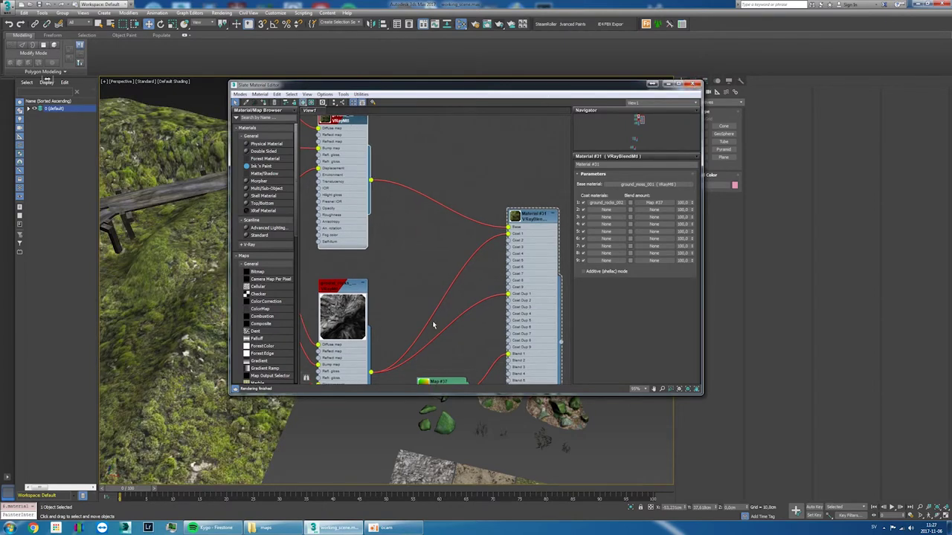
# Step: Review the Vertex Color map settings again, then close the Slate editor
pyautogui.moveTo(433, 325); pyautogui.dragTo(437, 259, button='middle')
pyautogui.click(452, 318)
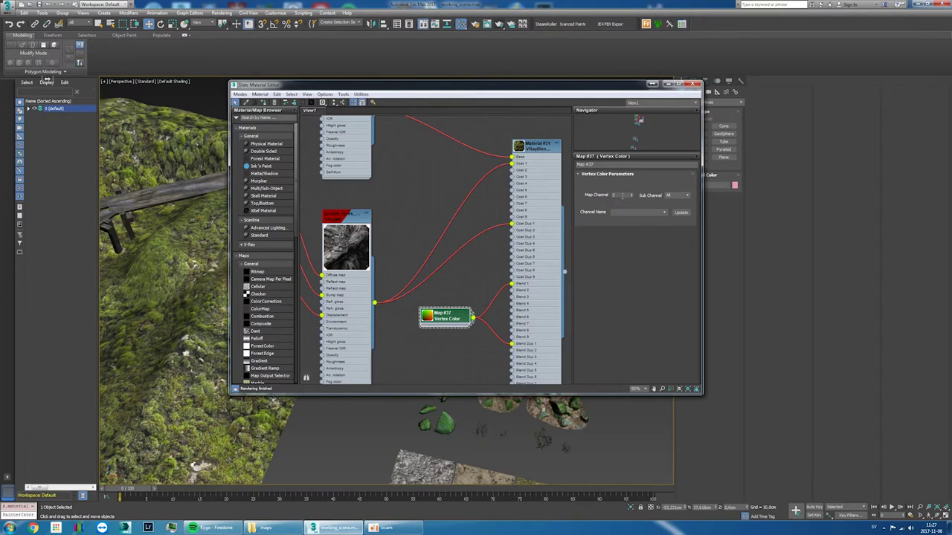
pyautogui.click(696, 84)
pyautogui.keyDown('alt'); pyautogui.moveTo(446, 282); pyautogui.dragTo(412, 268, button='middle'); pyautogui.keyUp('alt')
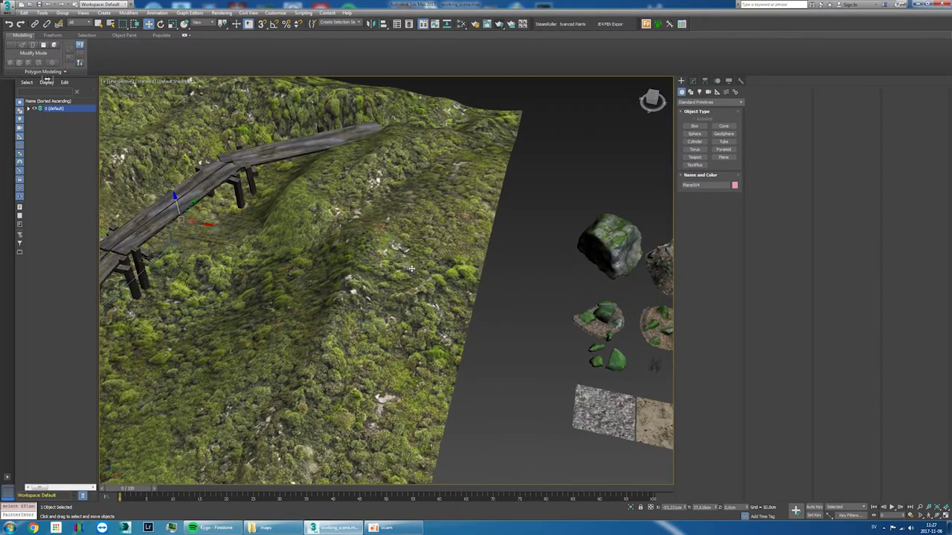
# Step: Add a UVW Map modifier and a VertexPaint modifier to the terrain
pyautogui.press('u')
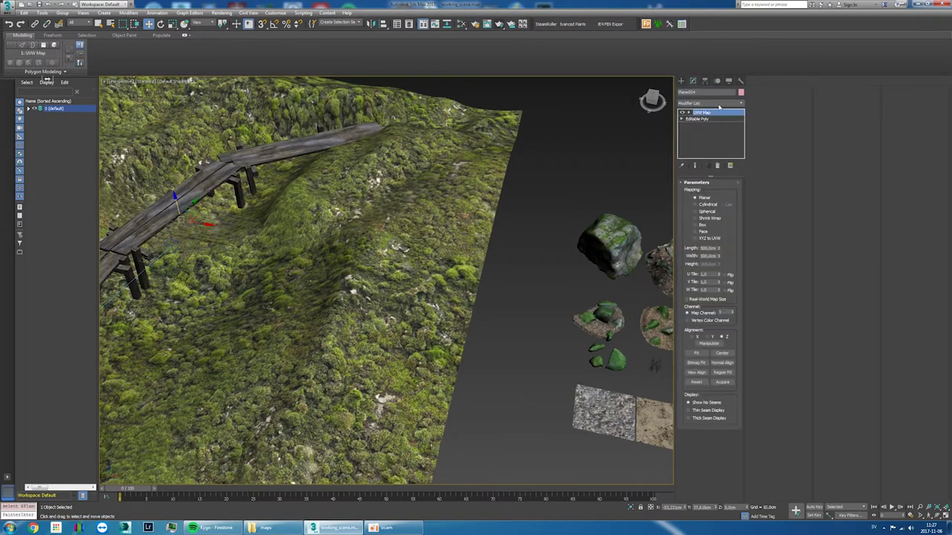
pyautogui.click(718, 104)
pyautogui.press('v')
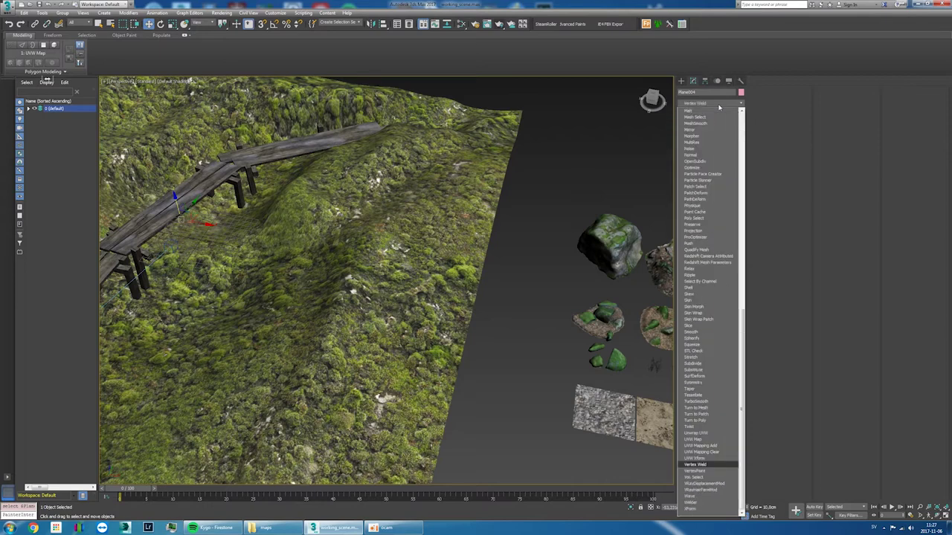
pyautogui.press('v')
pyautogui.press('Return')
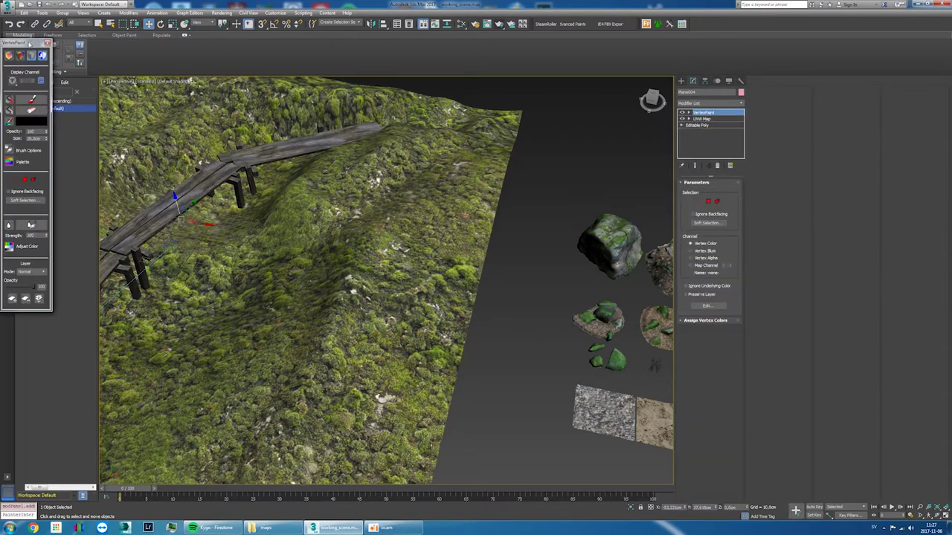
# Step: Move the VertexPaint toolbox aside, toggle vertex colour display, and select the paint brush
pyautogui.moveTo(30, 43); pyautogui.dragTo(99, 58)
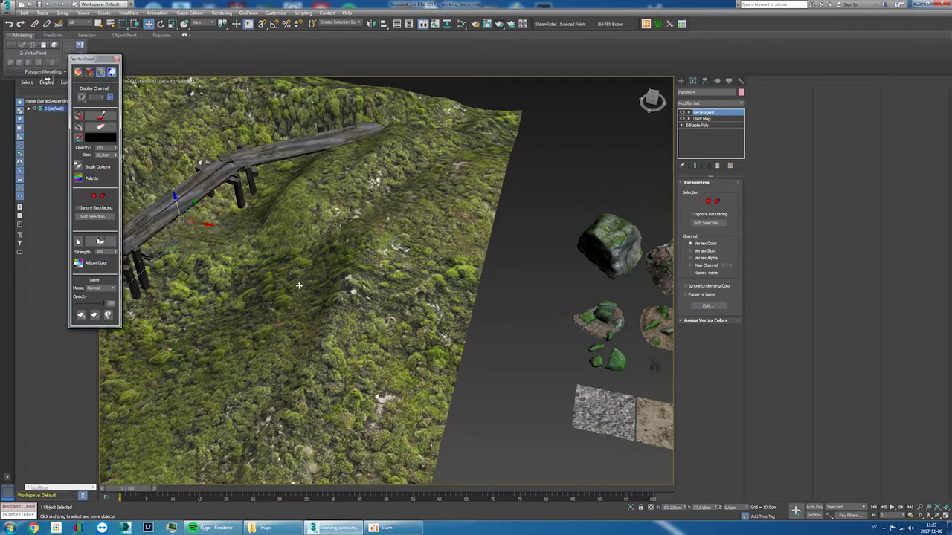
pyautogui.moveTo(294, 289)
pyautogui.keyDown('alt'); pyautogui.mouseDown(button='middle')
pyautogui.moveTo(458, 279)
pyautogui.moveTo(415, 283)
pyautogui.mouseUp(button='middle'); pyautogui.keyUp('alt')
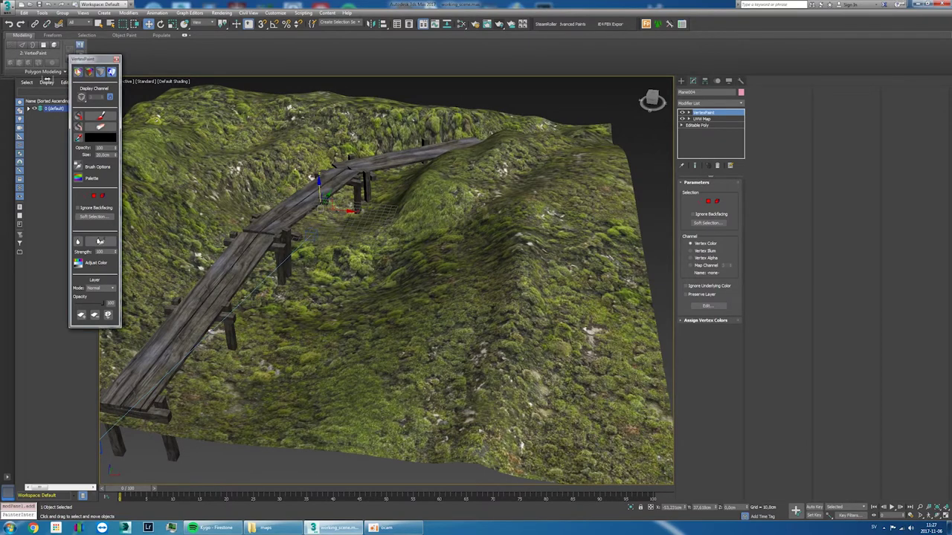
pyautogui.click(253, 255)
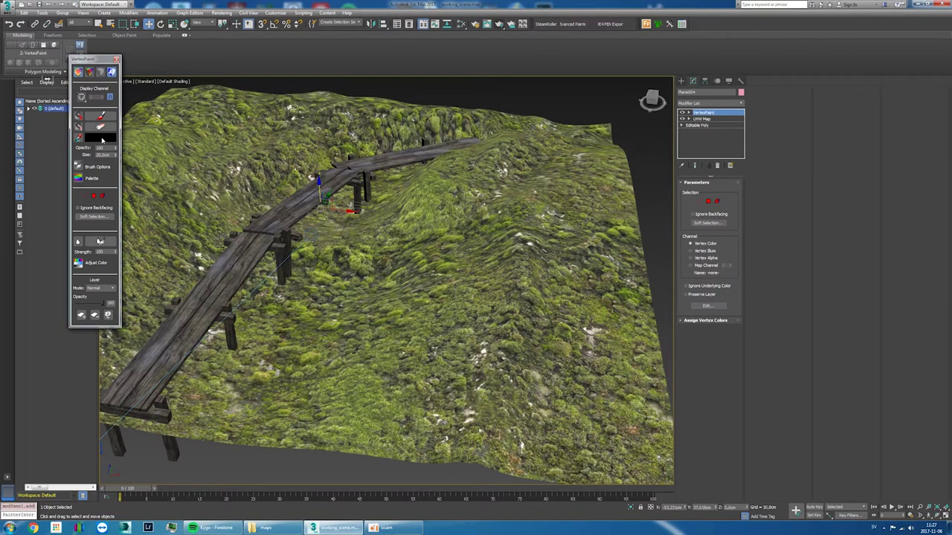
pyautogui.click(102, 117)
# Step: Enlarge the brush and paint broad black vertex-colour strokes across the terrain
pyautogui.click(102, 116)
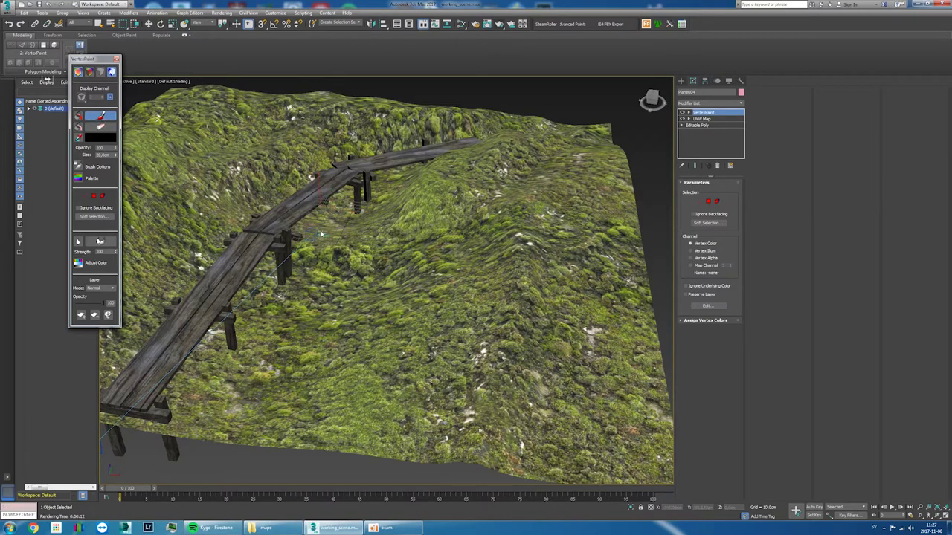
pyautogui.click(115, 155)
pyautogui.moveTo(245, 349); pyautogui.dragTo(467, 380)
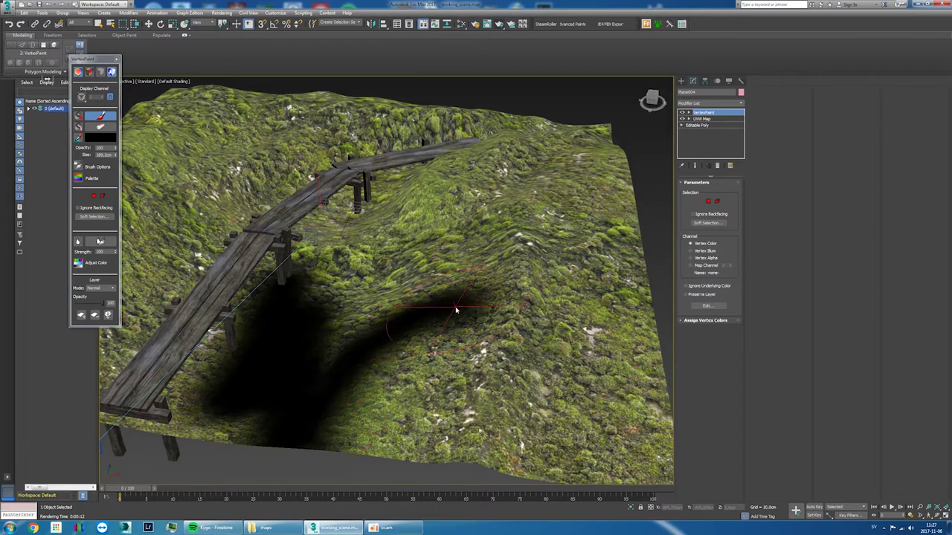
pyautogui.scroll(-5, 467, 380)
pyautogui.keyDown('alt'); pyautogui.moveTo(467, 380); pyautogui.dragTo(329, 249, button='middle'); pyautogui.keyUp('alt')
pyautogui.moveTo(329, 248)
pyautogui.mouseDown()
pyautogui.moveTo(436, 399)
pyautogui.moveTo(484, 260)
pyautogui.moveTo(419, 217)
pyautogui.mouseUp()
# Step: Switch the paint colour to white, restore moss along the walkway, and render
pyautogui.keyDown('alt'); pyautogui.moveTo(419, 217); pyautogui.dragTo(446, 297, button='middle'); pyautogui.keyUp('alt')
pyautogui.click(101, 137)
pyautogui.moveTo(432, 282)
pyautogui.mouseDown()
pyautogui.moveTo(366, 435)
pyautogui.moveTo(245, 349)
pyautogui.mouseUp()
pyautogui.keyDown('alt'); pyautogui.moveTo(245, 349); pyautogui.dragTo(329, 245, button='middle'); pyautogui.keyUp('alt')
pyautogui.moveTo(330, 245); pyautogui.dragTo(246, 342)
pyautogui.moveTo(246, 342)
pyautogui.keyDown('alt'); pyautogui.mouseDown(button='middle')
pyautogui.moveTo(578, 455)
pyautogui.moveTo(472, 382)
pyautogui.moveTo(450, 223)
pyautogui.mouseUp(button='middle'); pyautogui.keyUp('alt')
pyautogui.hotkey('shift', 'q')
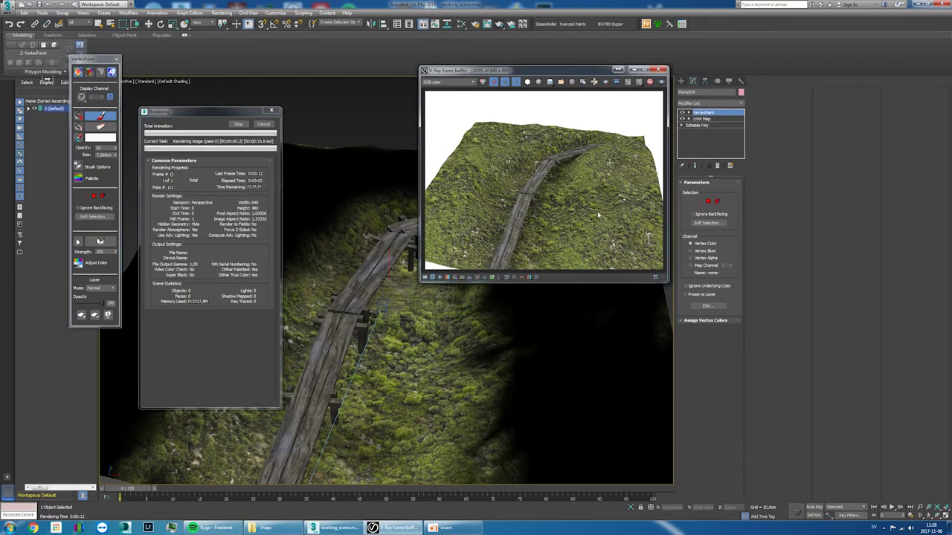
# Step: Check the Vertex Color node in Slate, close the frame buffer, and re-render the terrain
pyautogui.press('m')
pyautogui.moveTo(418, 271); pyautogui.dragTo(363, 245, button='middle')
pyautogui.moveTo(556, 280); pyautogui.dragTo(419, 453)
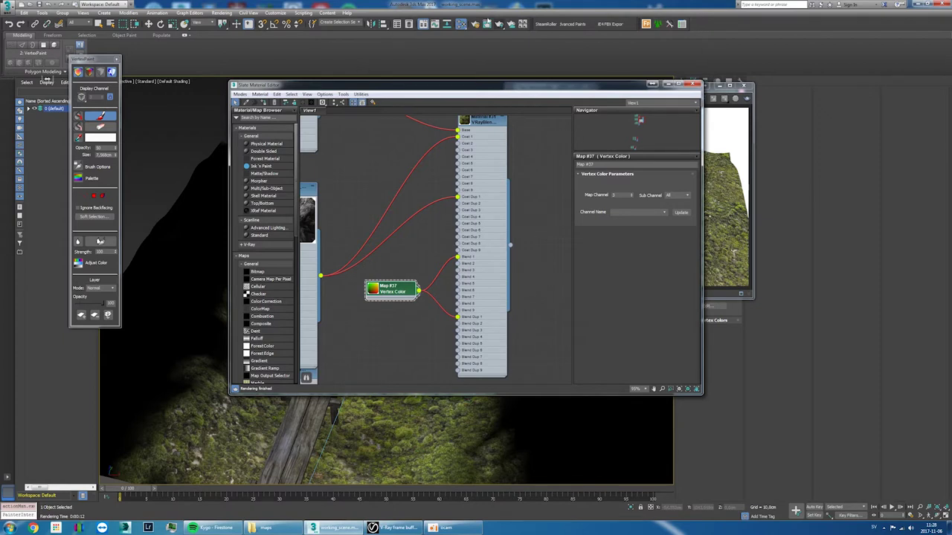
pyautogui.moveTo(415, 200); pyautogui.dragTo(462, 227, button='middle')
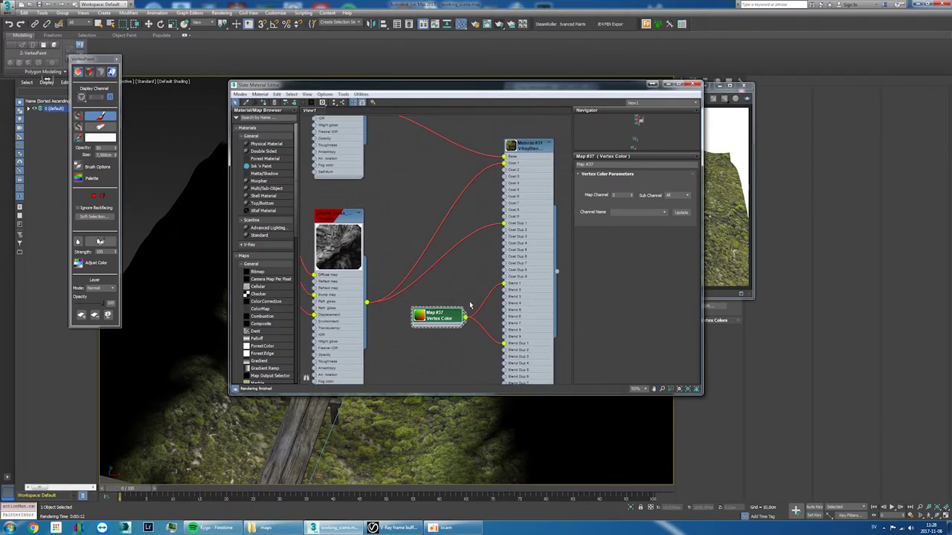
pyautogui.moveTo(636, 85); pyautogui.dragTo(477, 93)
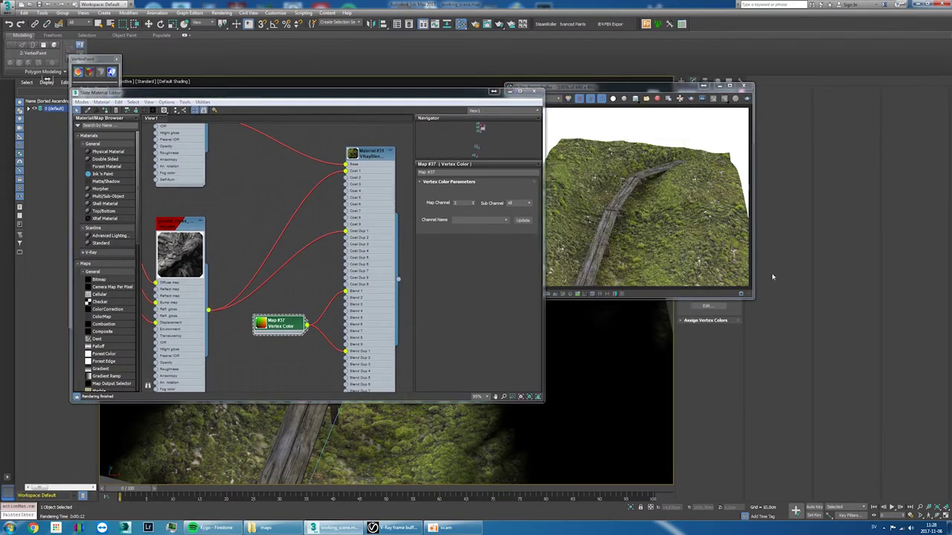
pyautogui.click(742, 86)
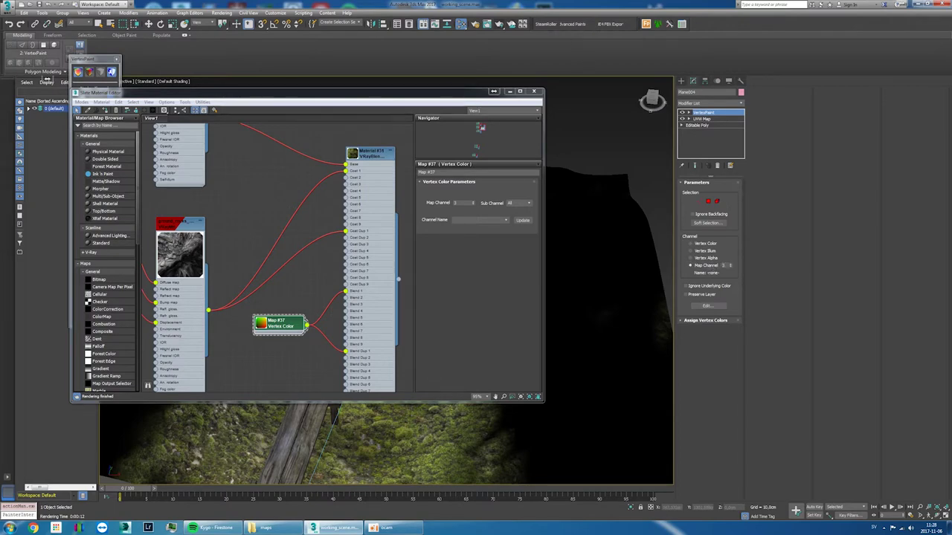
pyautogui.click(498, 24)
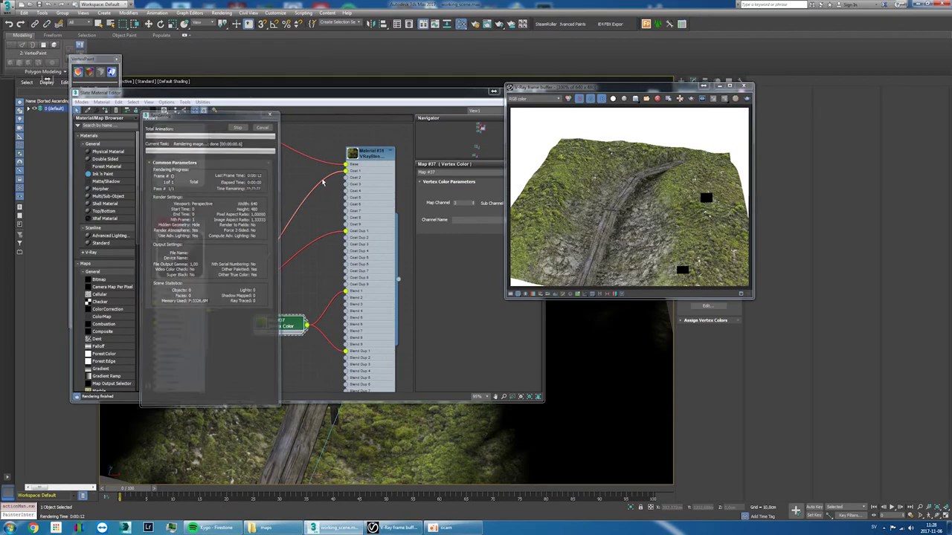
# Step: Render the terrain through the physical camera, then close the rendered image
pyautogui.press('m')
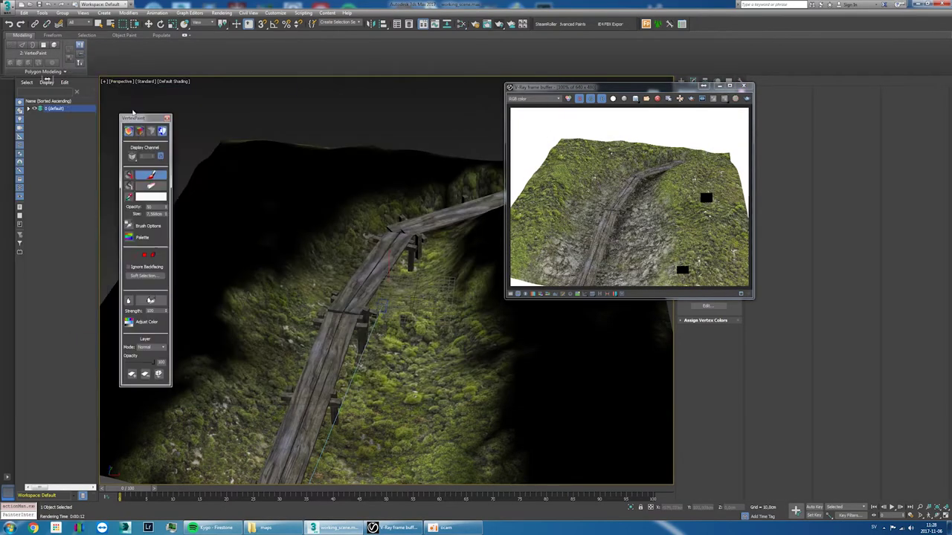
pyautogui.press('c')
pyautogui.hotkey('shift', 'q')
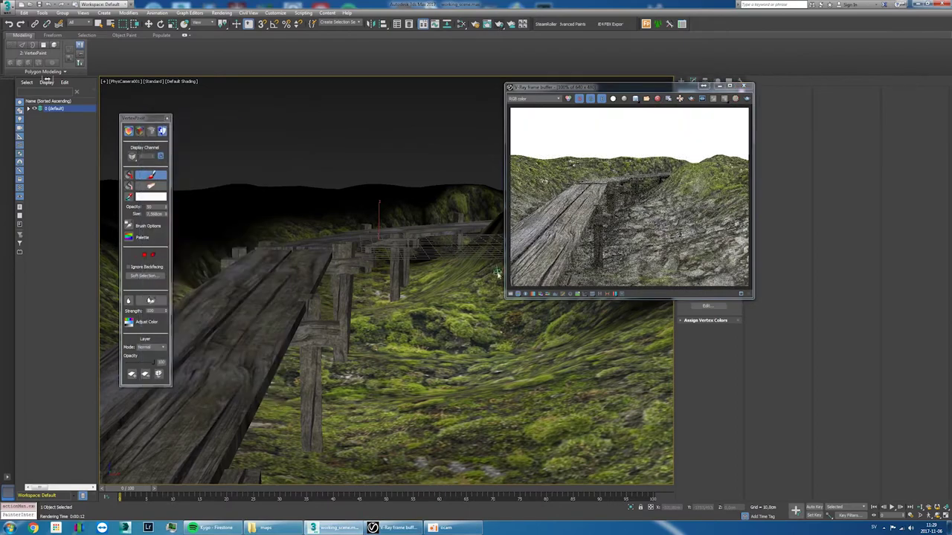
pyautogui.moveTo(595, 86); pyautogui.dragTo(469, 114)
pyautogui.click(632, 111)
# Step: Add a second VertexPaint modifier and paint dark patches over the right slope in perspective
pyautogui.click(706, 104)
pyautogui.click(694, 470)
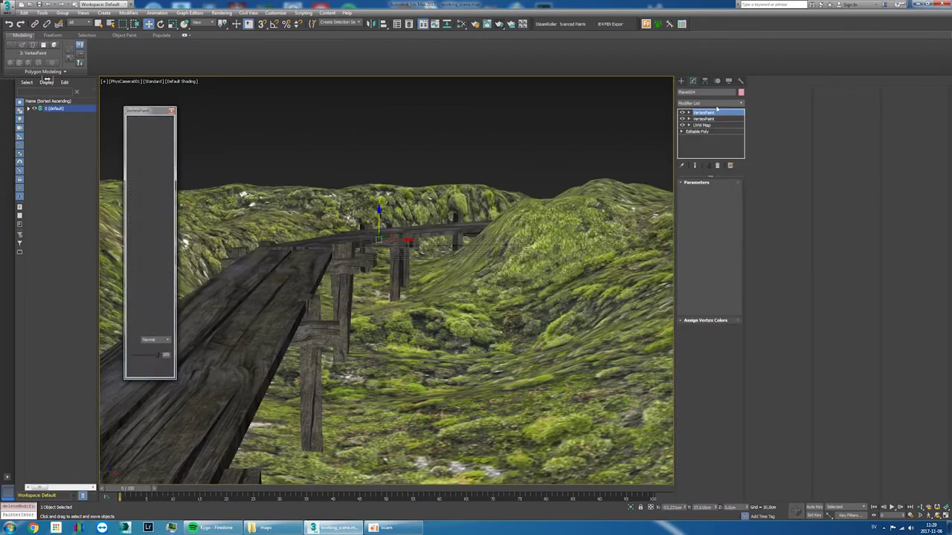
pyautogui.click(124, 81)
pyautogui.click(148, 108)
pyautogui.moveTo(558, 261)
pyautogui.mouseDown()
pyautogui.moveTo(586, 309)
pyautogui.moveTo(554, 402)
pyautogui.mouseUp()
pyautogui.moveTo(565, 446)
pyautogui.mouseDown()
pyautogui.moveTo(506, 171)
pyautogui.moveTo(550, 335)
pyautogui.mouseUp()
pyautogui.moveTo(520, 371)
pyautogui.mouseDown(button='middle')
pyautogui.moveTo(494, 410)
pyautogui.moveTo(520, 357)
pyautogui.moveTo(524, 297)
pyautogui.mouseUp(button='middle')
pyautogui.scroll(-5, 523, 343)
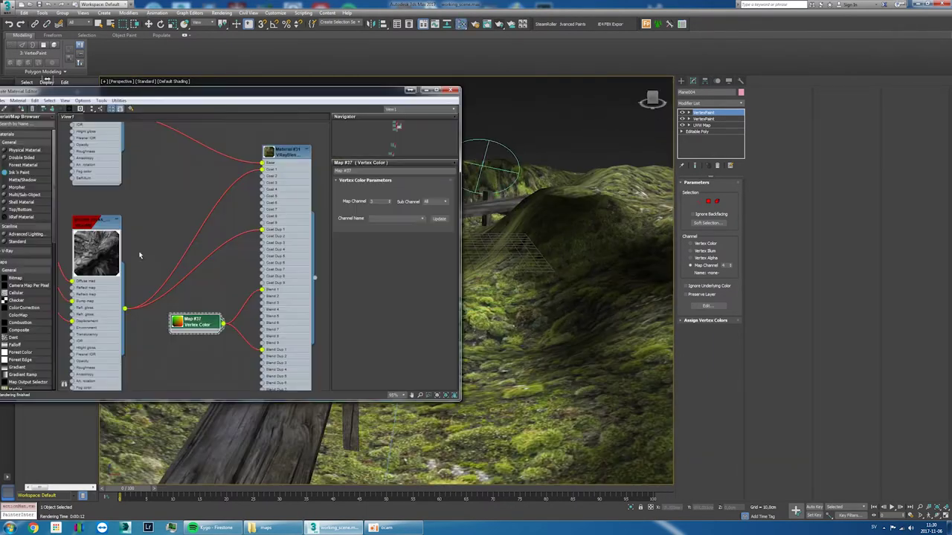
# Step: Create a Color Correction map from Map #38 with its colour channels inverted
pyautogui.moveTo(283, 132); pyautogui.dragTo(297, 178, button='middle')
pyautogui.moveTo(223, 266); pyautogui.dragTo(211, 336)
pyautogui.moveTo(235, 337); pyautogui.dragTo(266, 347)
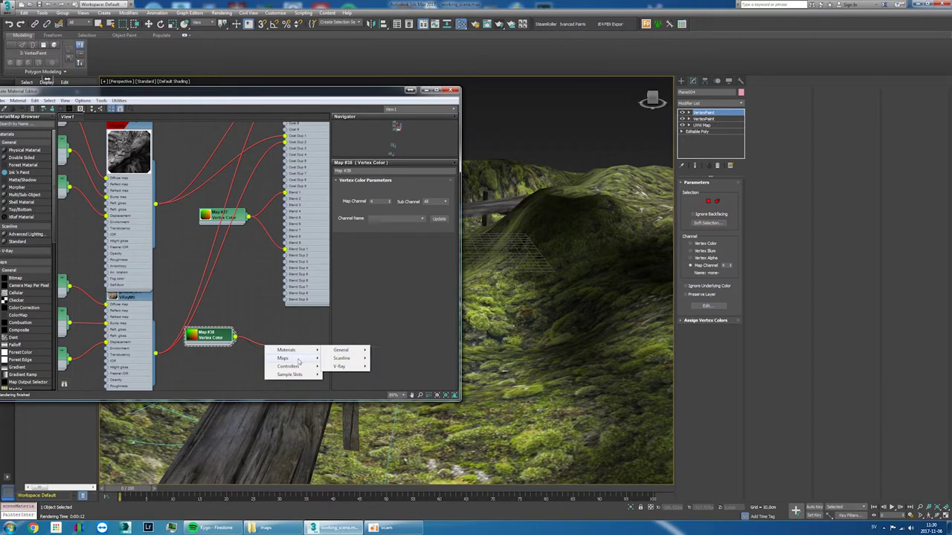
pyautogui.moveTo(341, 358)
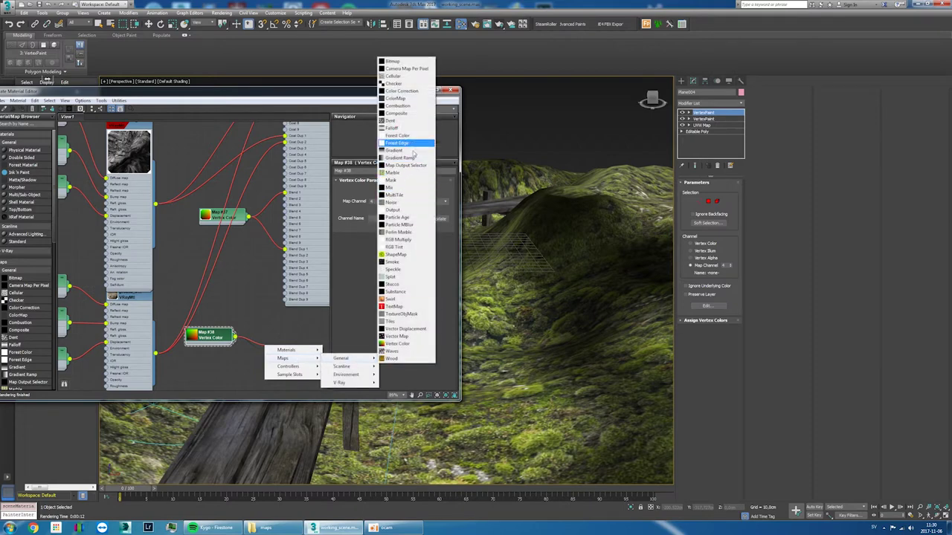
pyautogui.click(412, 91)
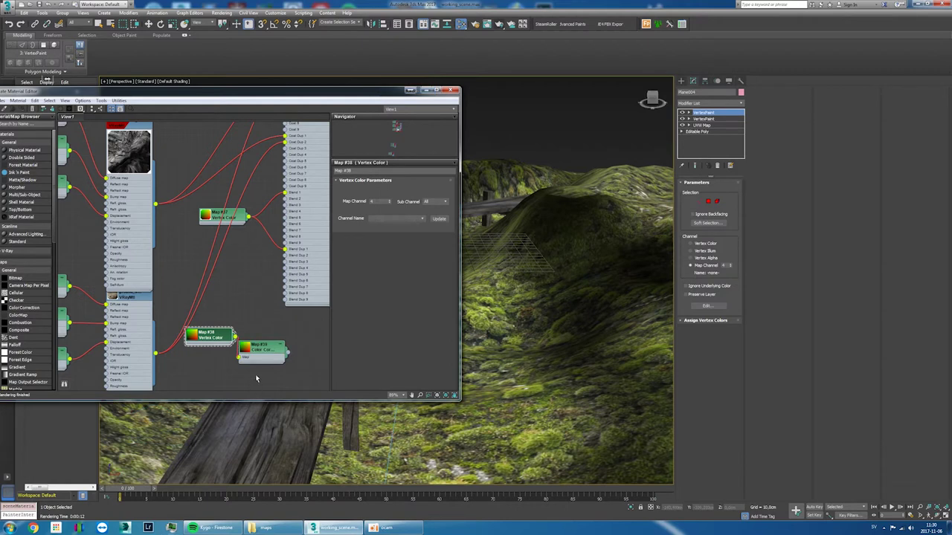
pyautogui.doubleClick(283, 343)
pyautogui.click(349, 224)
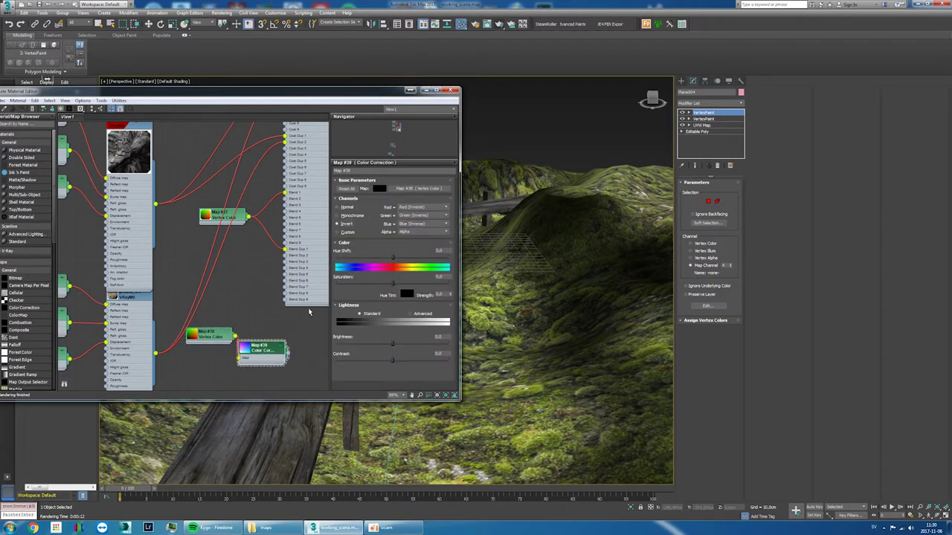
# Step: Wire the vertex colour maps into the blend material's Blend inputs and render
pyautogui.scroll(1, 247, 316)
pyautogui.scroll(1, 247, 316)
pyautogui.moveTo(233, 342); pyautogui.dragTo(211, 285)
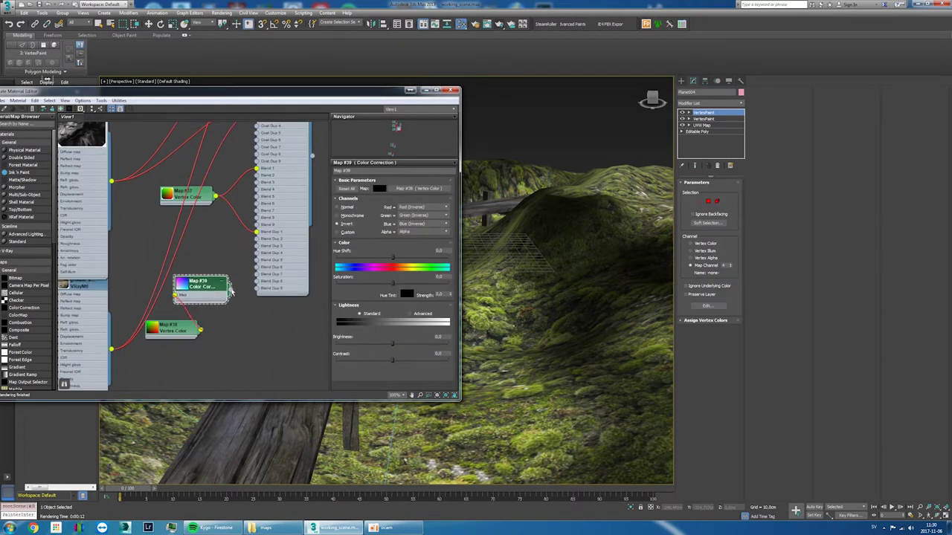
pyautogui.moveTo(229, 289)
pyautogui.mouseDown()
pyautogui.moveTo(256, 175)
pyautogui.moveTo(256, 225)
pyautogui.mouseUp()
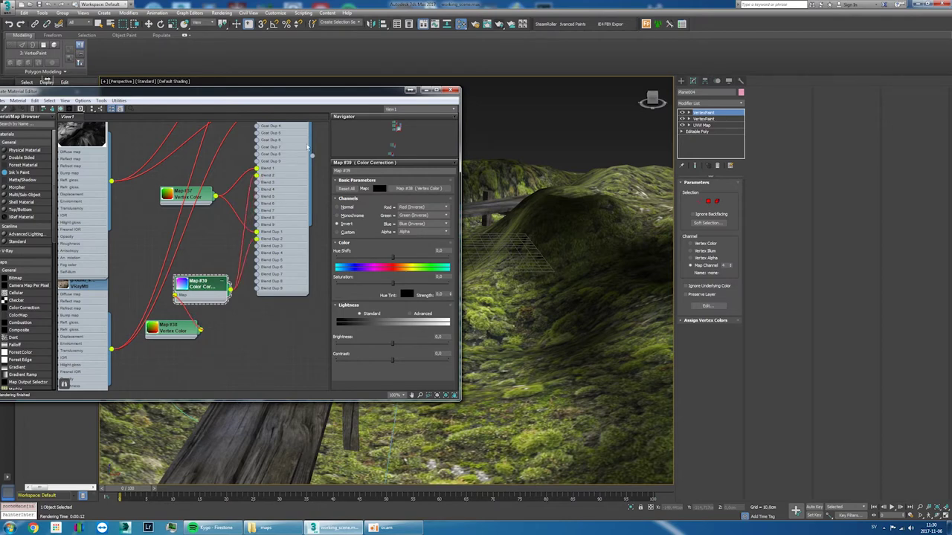
pyautogui.click(504, 24)
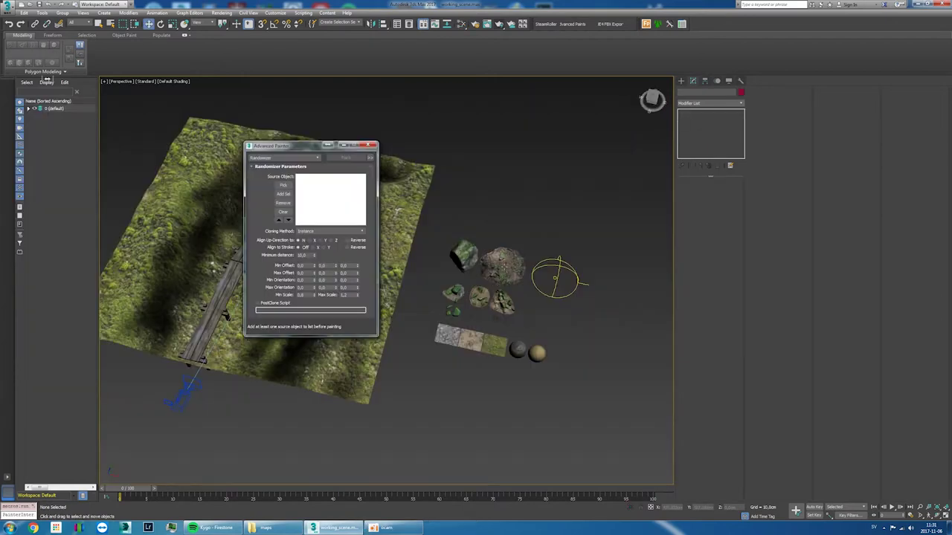
# Step: Add the nature_stone_017 rock as the Advanced Painter source object
pyautogui.click(499, 266)
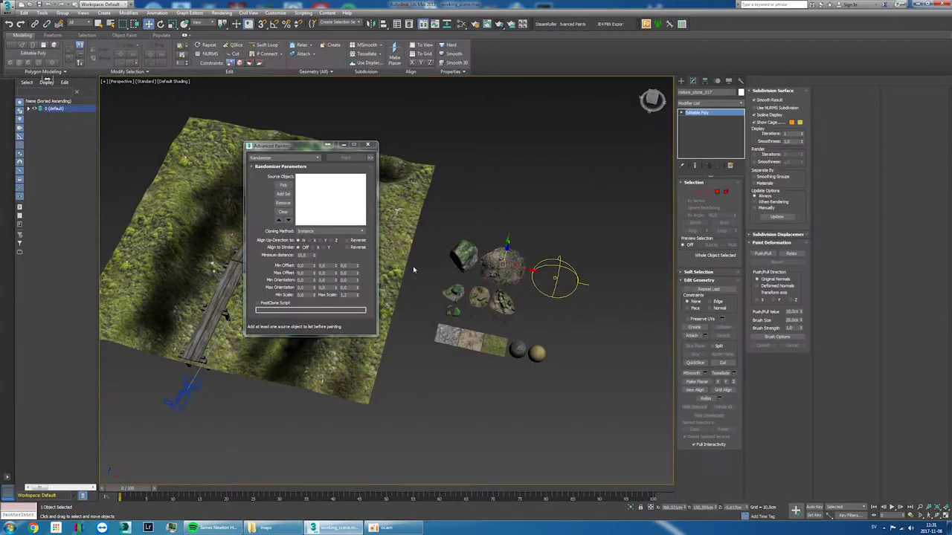
pyautogui.click(285, 194)
pyautogui.moveTo(301, 149); pyautogui.dragTo(470, 123)
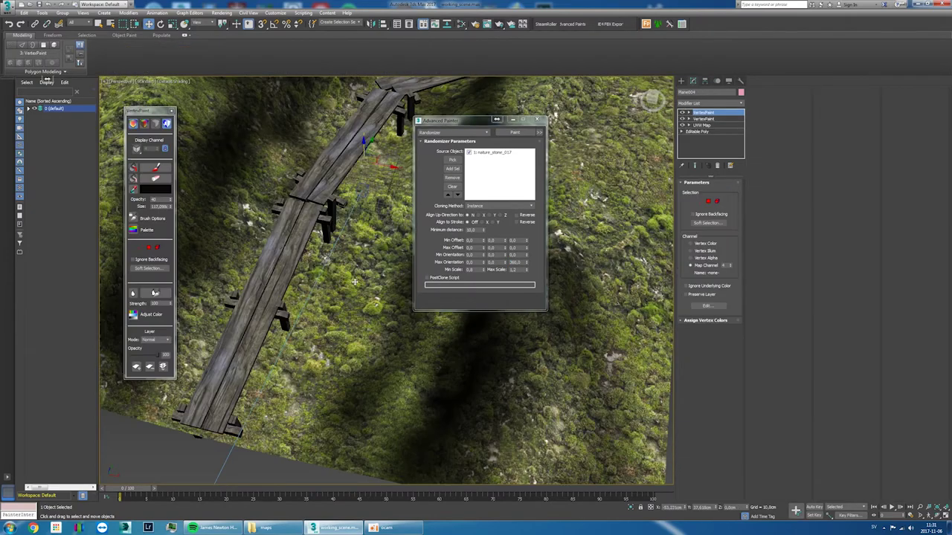
# Step: Paint stone copies onto the terrain beside the walkway
pyautogui.click(516, 132)
pyautogui.moveTo(441, 381); pyautogui.dragTo(446, 416)
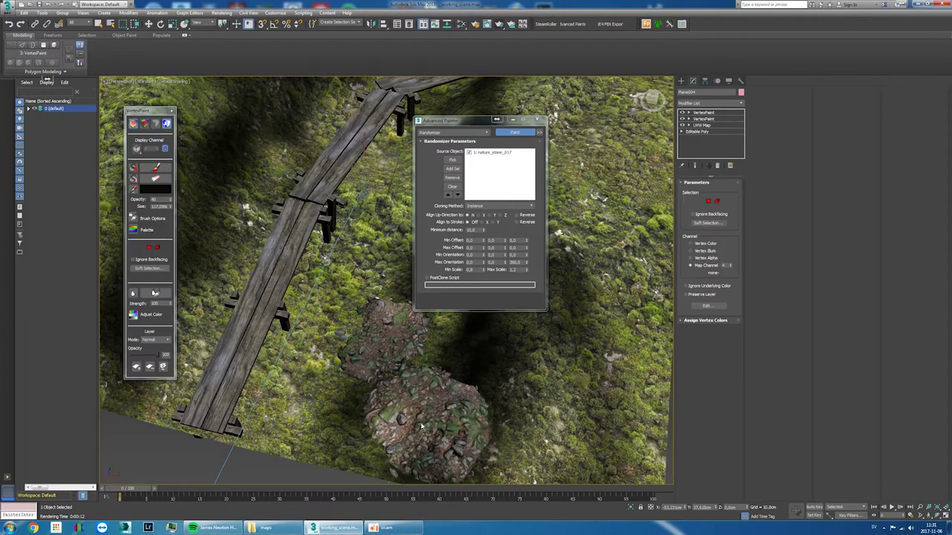
pyautogui.moveTo(446, 416)
pyautogui.keyDown('alt'); pyautogui.mouseDown(button='middle')
pyautogui.moveTo(300, 307)
pyautogui.moveTo(290, 319)
pyautogui.mouseUp(button='middle'); pyautogui.keyUp('alt')
pyautogui.scroll(-3, 290, 335)
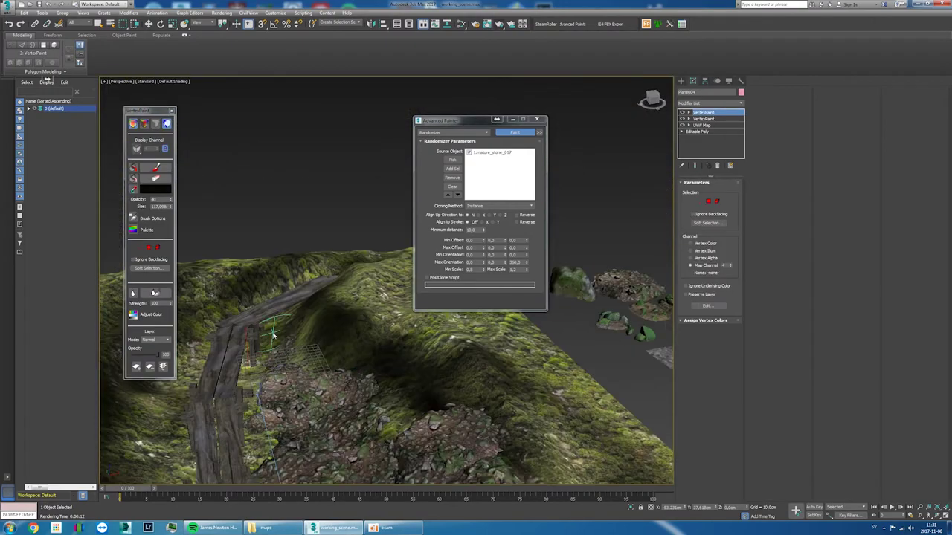
pyautogui.scroll(4, 287, 360)
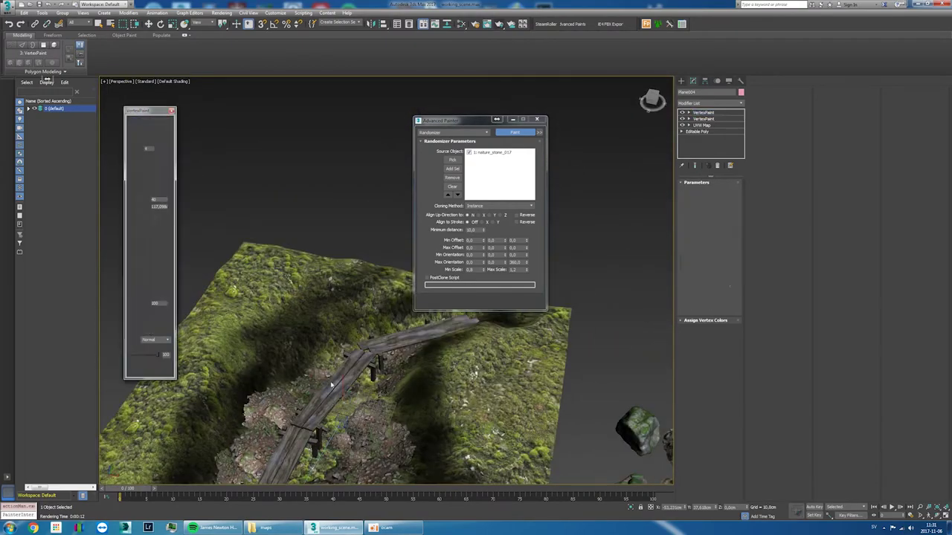
# Step: Switch to the physical camera view and render it in V-Ray
pyautogui.press('c')
pyautogui.scroll(3, 346, 236)
pyautogui.click(499, 24)
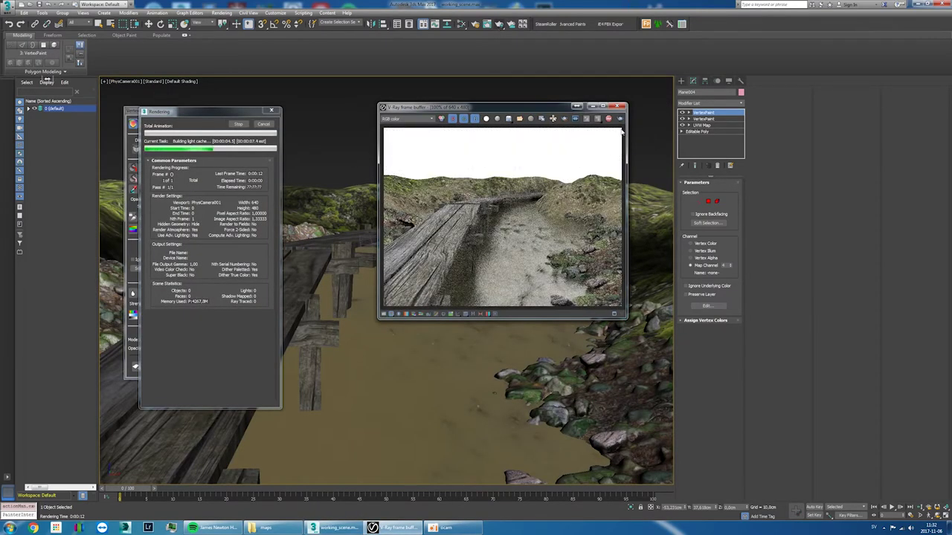
# Step: Close the render and vertex painting windows and select nature_stone_035 beside the walkway
pyautogui.click(623, 106)
pyautogui.click(264, 124)
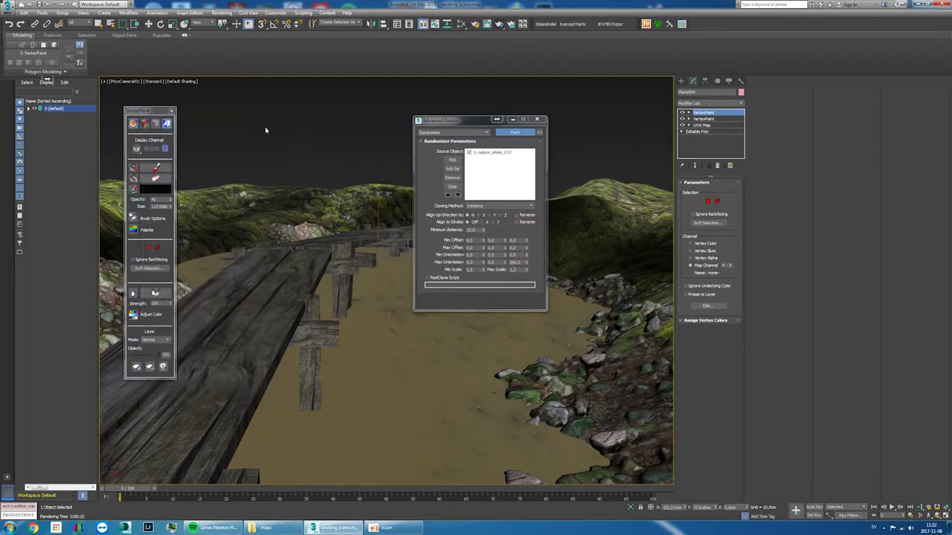
pyautogui.click(171, 110)
pyautogui.rightClick(183, 262)
pyautogui.click(201, 268)
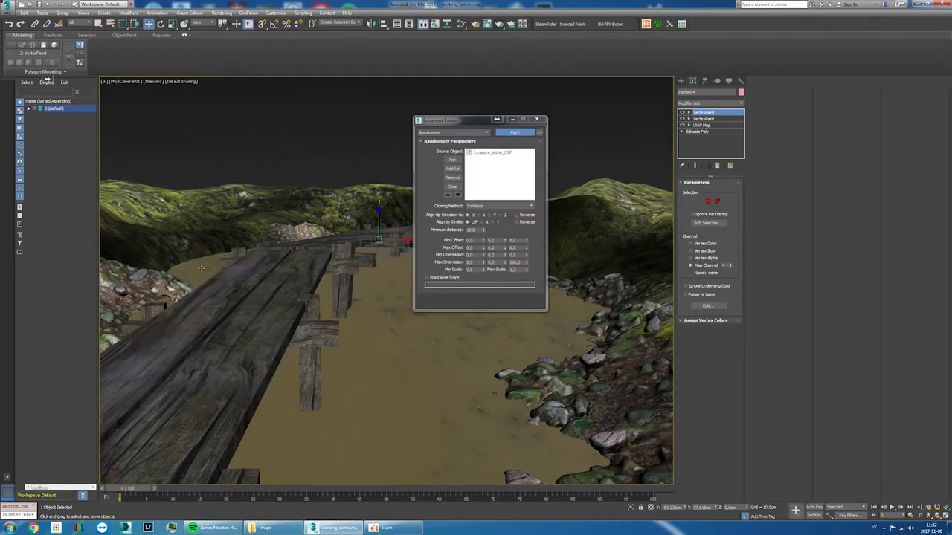
pyautogui.click(493, 391)
# Step: Reposition and rotate nature_stone_035, then re-render the PhysCamera001 view
pyautogui.press('F4')
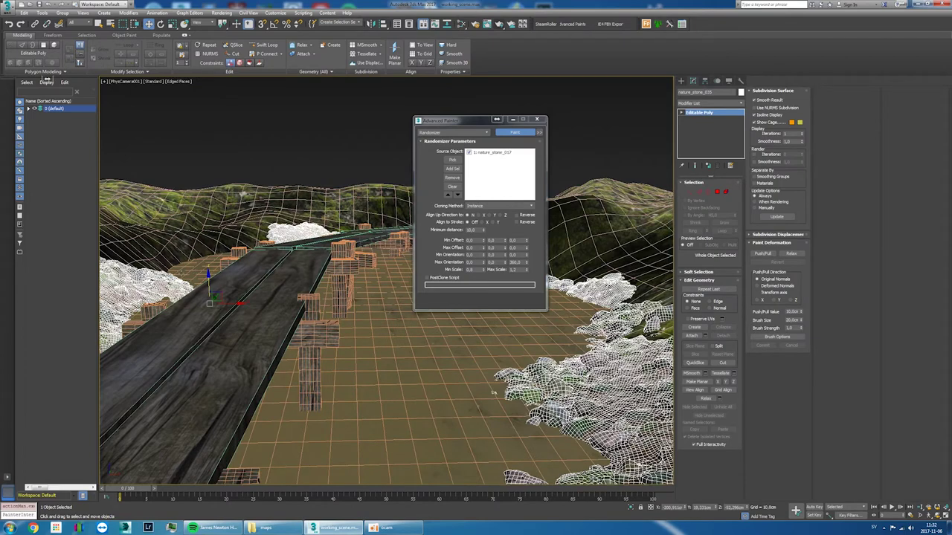
pyautogui.rightClick(211, 279)
pyautogui.click(215, 279)
pyautogui.press('w')
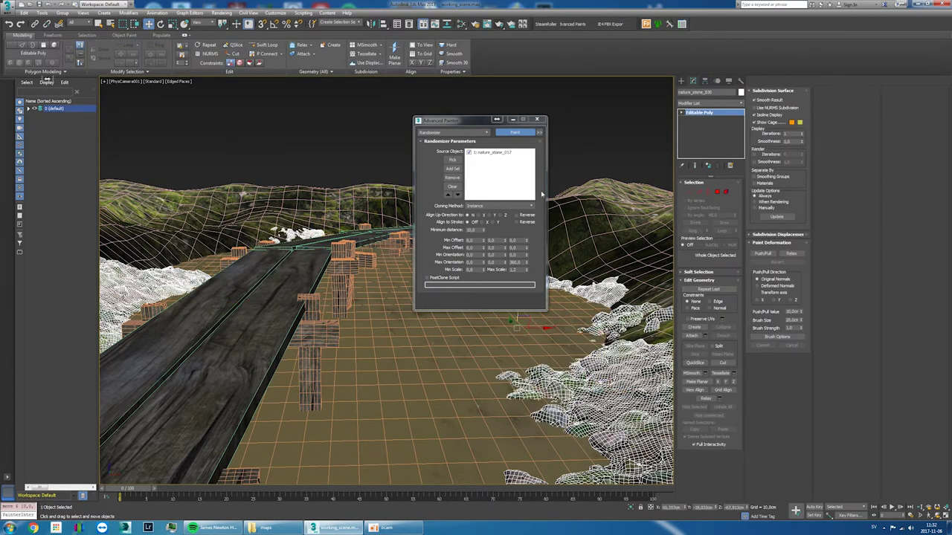
pyautogui.keyDown('alt'); pyautogui.moveTo(330, 392); pyautogui.dragTo(361, 361, button='middle'); pyautogui.keyUp('alt')
pyautogui.rightClick(361, 361)
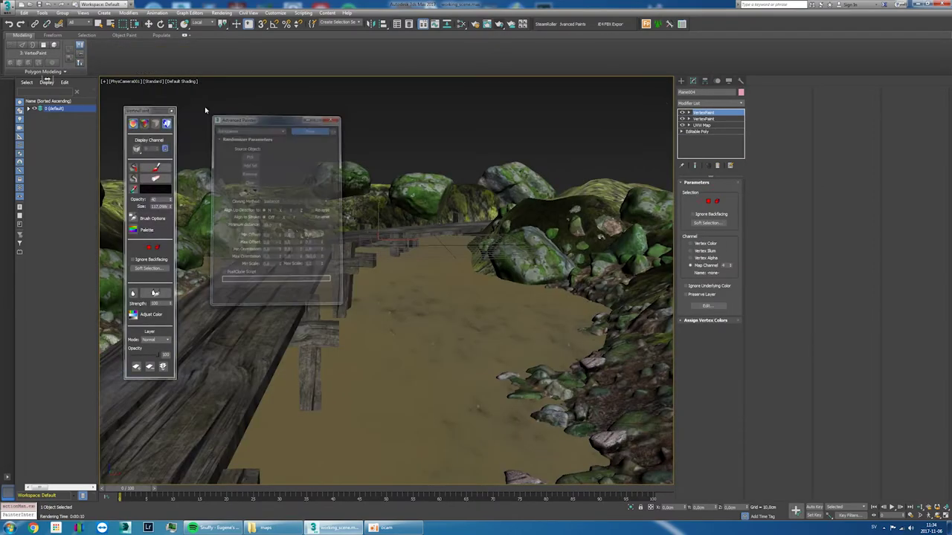
pyautogui.click(500, 24)
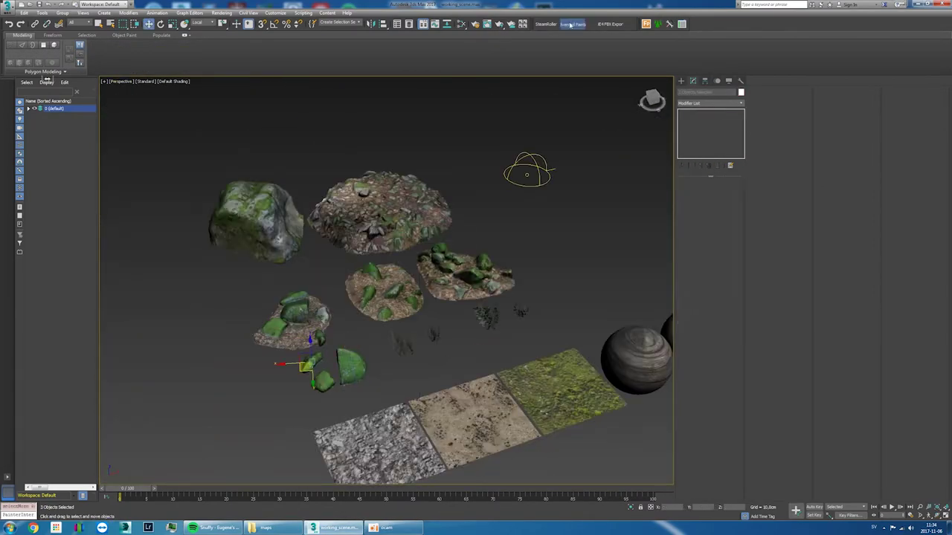
pyautogui.click(570, 25)
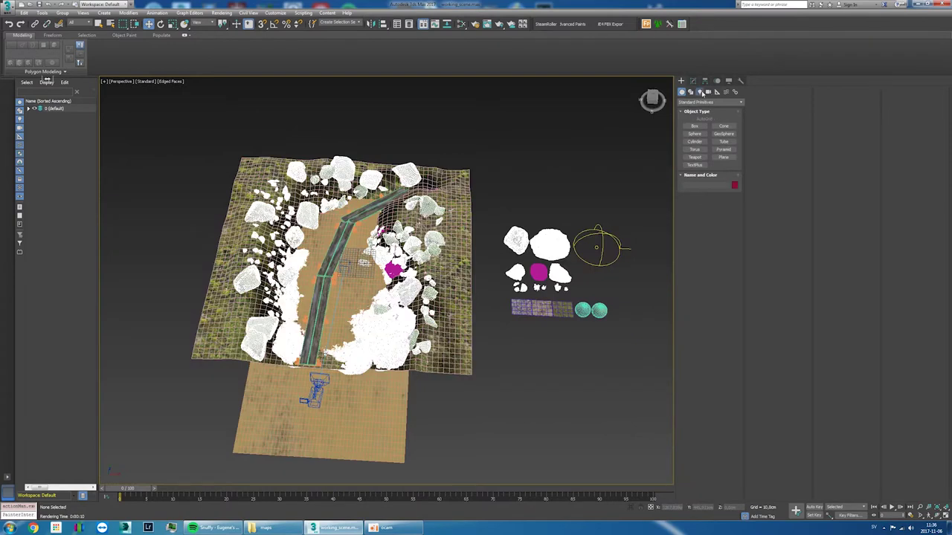
# Step: Add a VRaySun aimed at the terrain, declining the VRaySky environment map
pyautogui.click(702, 92)
pyautogui.click(710, 102)
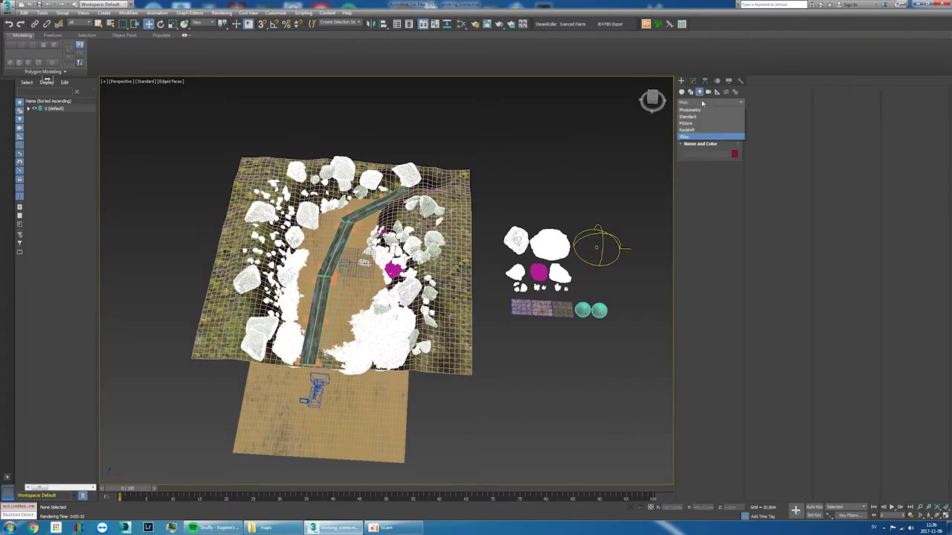
pyautogui.click(690, 136)
pyautogui.click(721, 134)
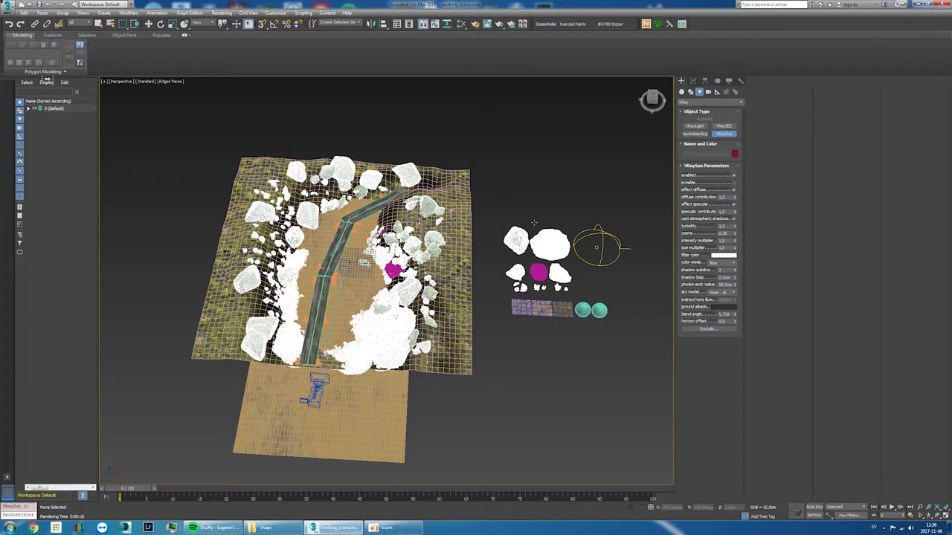
pyautogui.moveTo(591, 203); pyautogui.dragTo(330, 262)
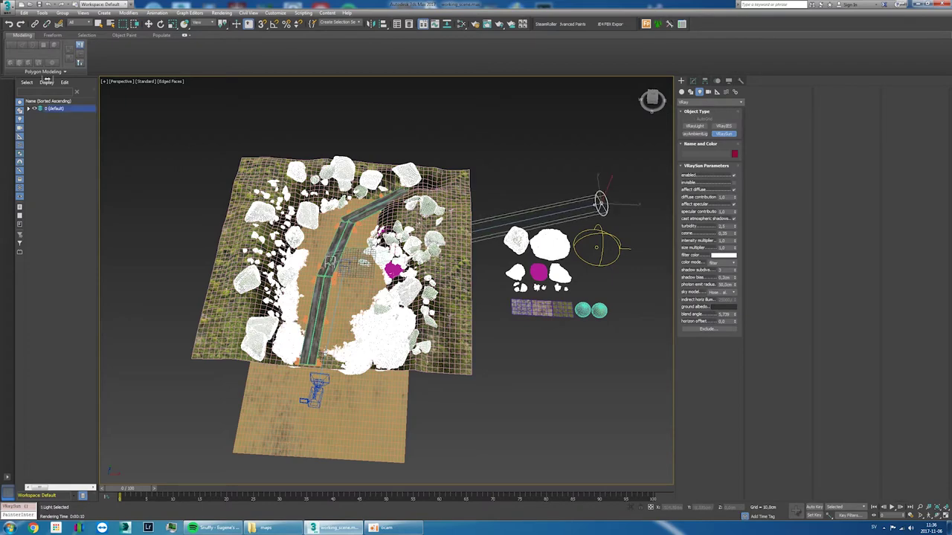
pyautogui.click(533, 288)
pyautogui.keyDown('alt'); pyautogui.moveTo(522, 292); pyautogui.dragTo(491, 319, button='middle'); pyautogui.keyUp('alt')
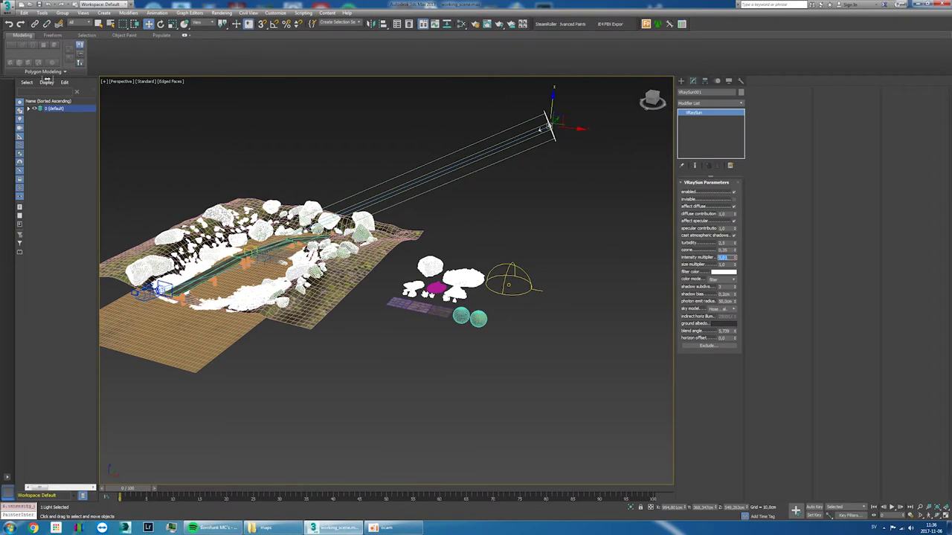
# Step: Render the sunlit scene through PhysCamera001, then close the render result
pyautogui.press('c')
pyautogui.click(499, 25)
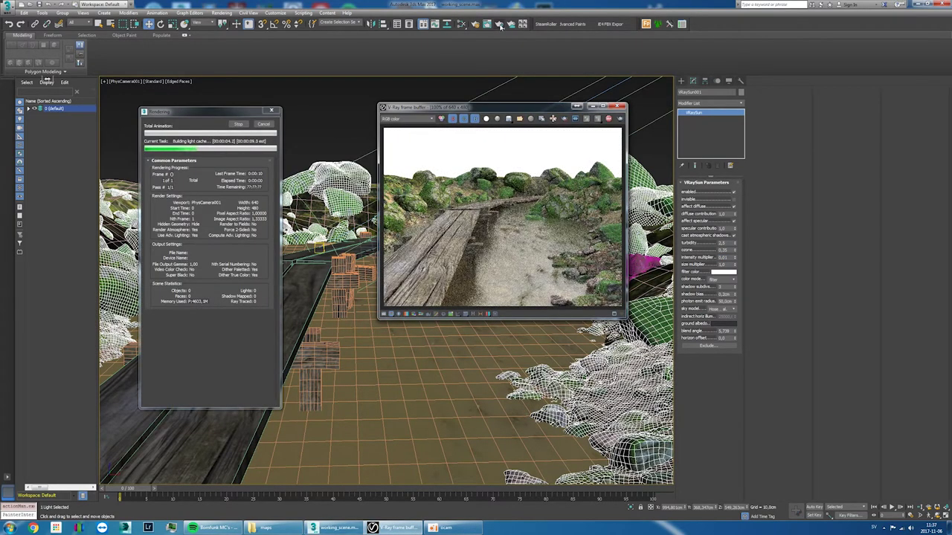
pyautogui.scroll(1, 534, 160)
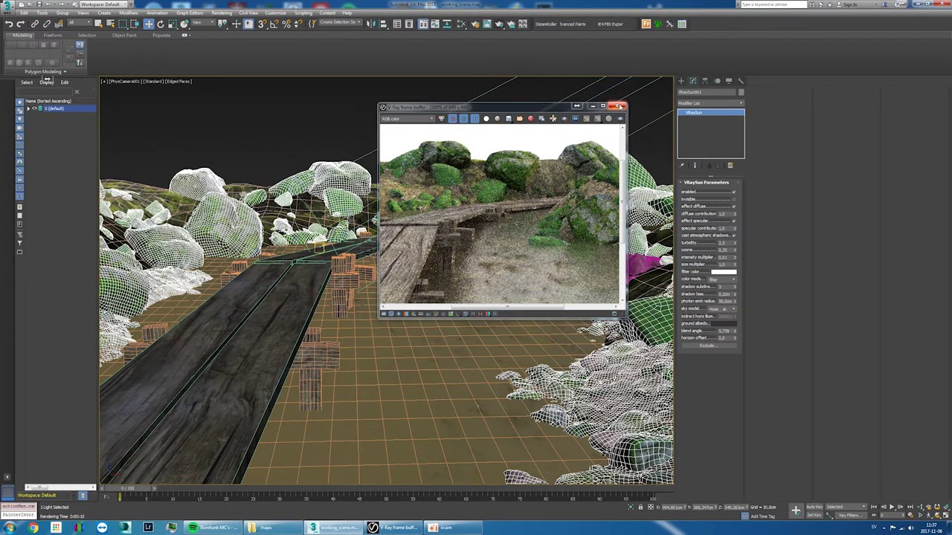
pyautogui.click(618, 106)
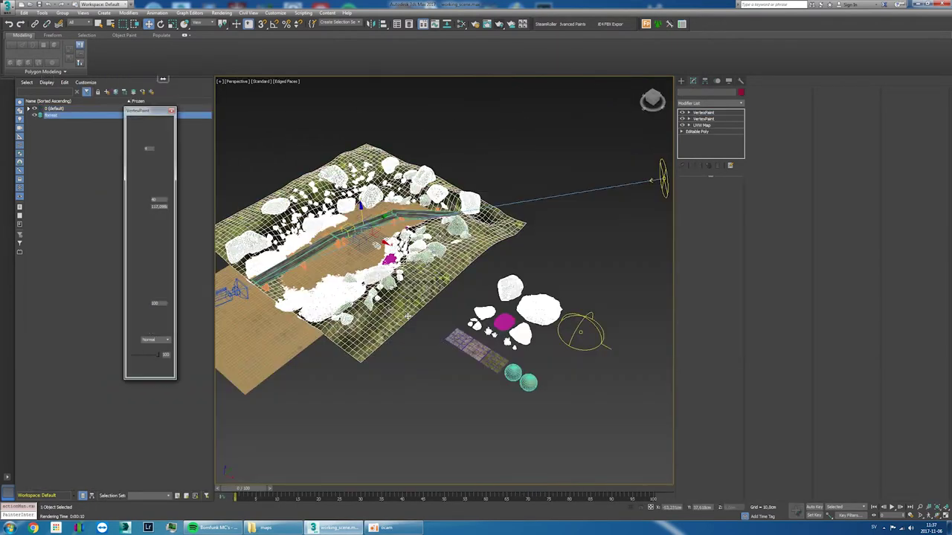
pyautogui.click(712, 112)
pyautogui.click(682, 81)
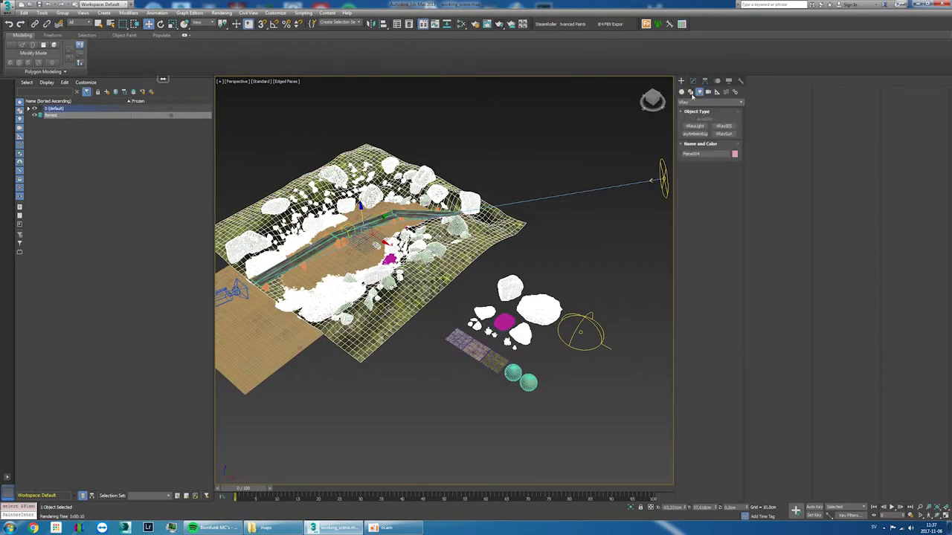
# Step: Create a Forest Pro scatter on the terrain, dismissing the plugin update notice
pyautogui.click(682, 92)
pyautogui.click(701, 103)
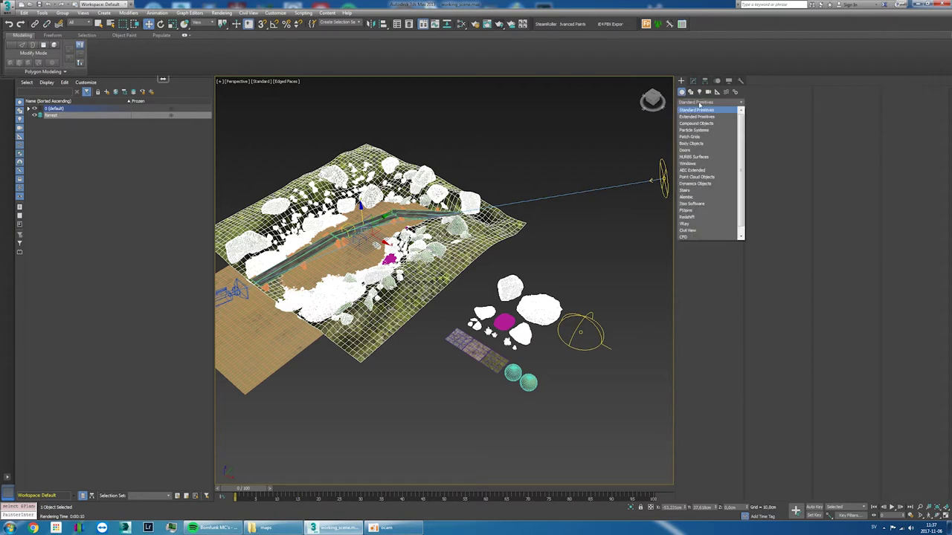
pyautogui.click(710, 204)
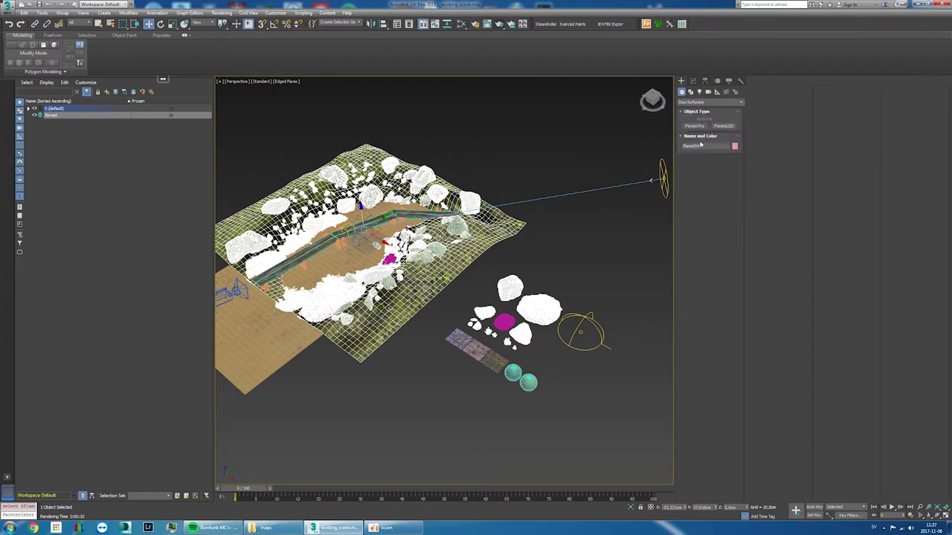
pyautogui.click(697, 127)
pyautogui.click(413, 322)
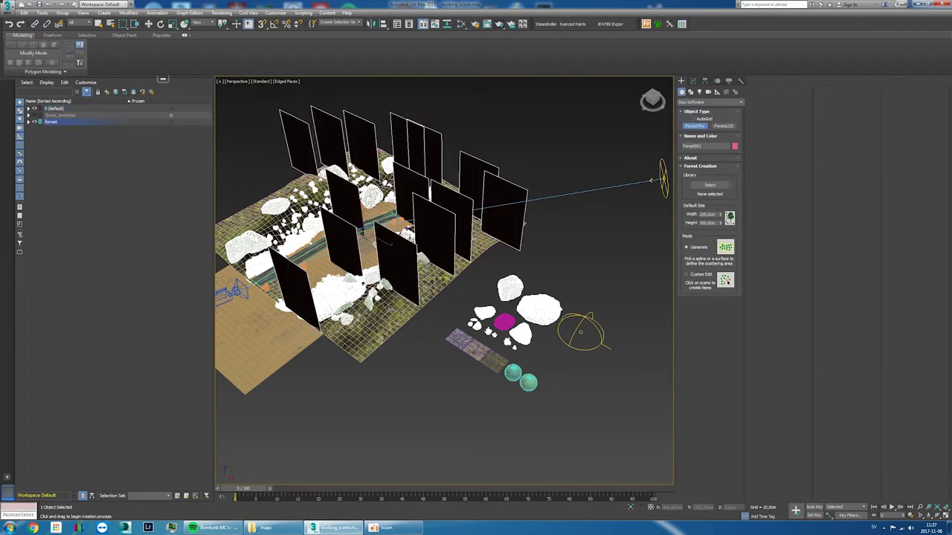
pyautogui.scroll(5, 538, 257)
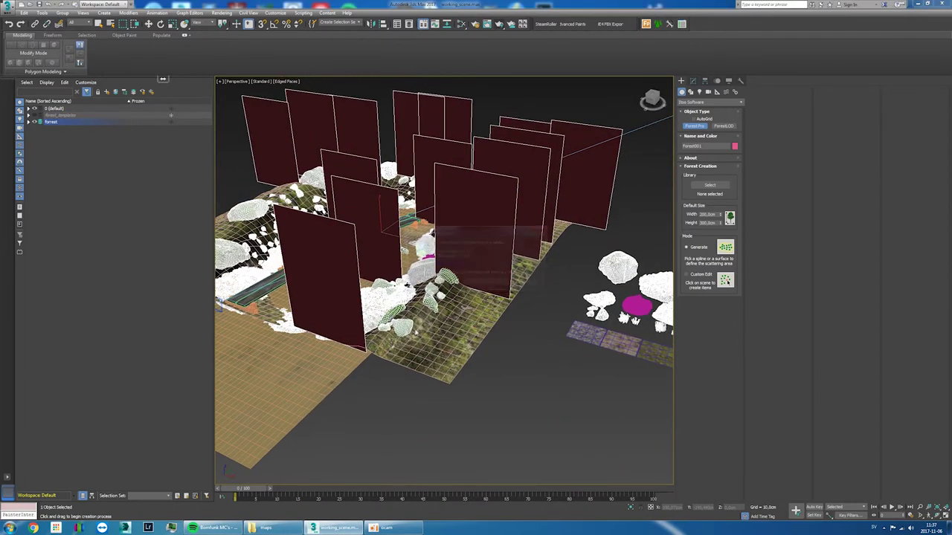
pyautogui.click(530, 285)
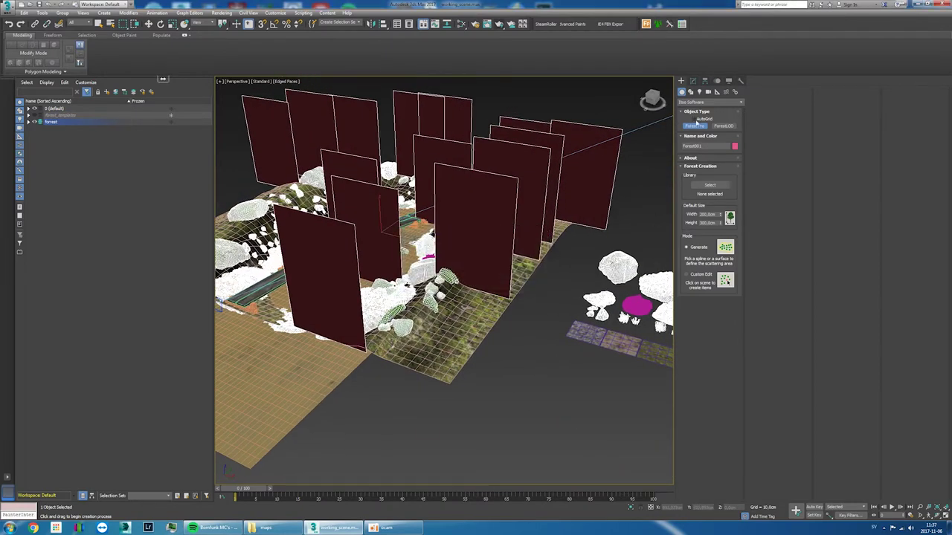
pyautogui.click(693, 81)
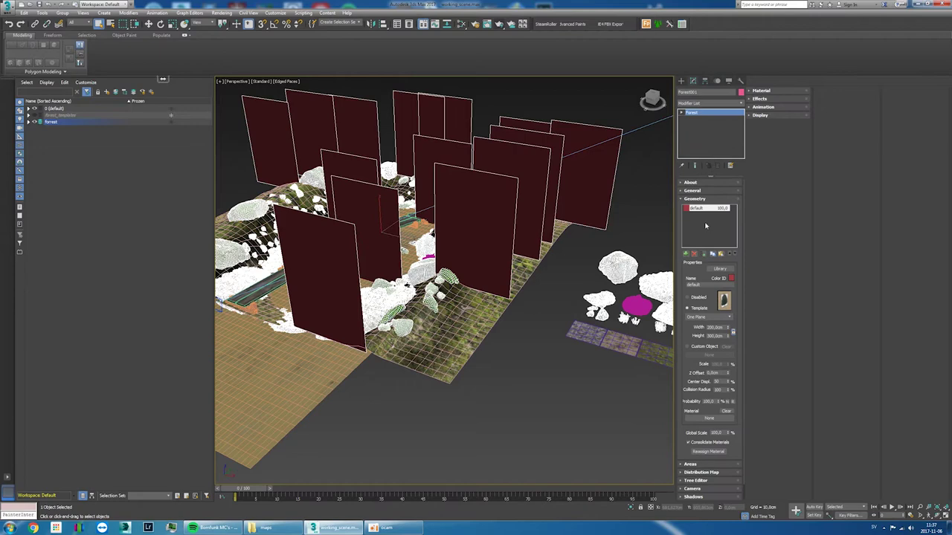
# Step: Add NFP_B_plant_B_01 and NFP_B_plant_B_02, remove the default template, and scale them to 275%
pyautogui.click(703, 254)
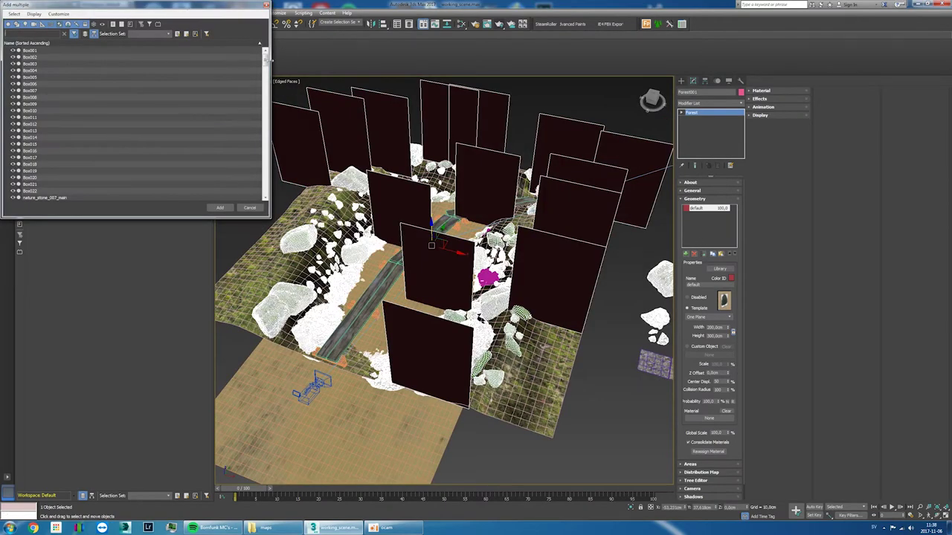
pyautogui.moveTo(272, 60); pyautogui.dragTo(270, 191)
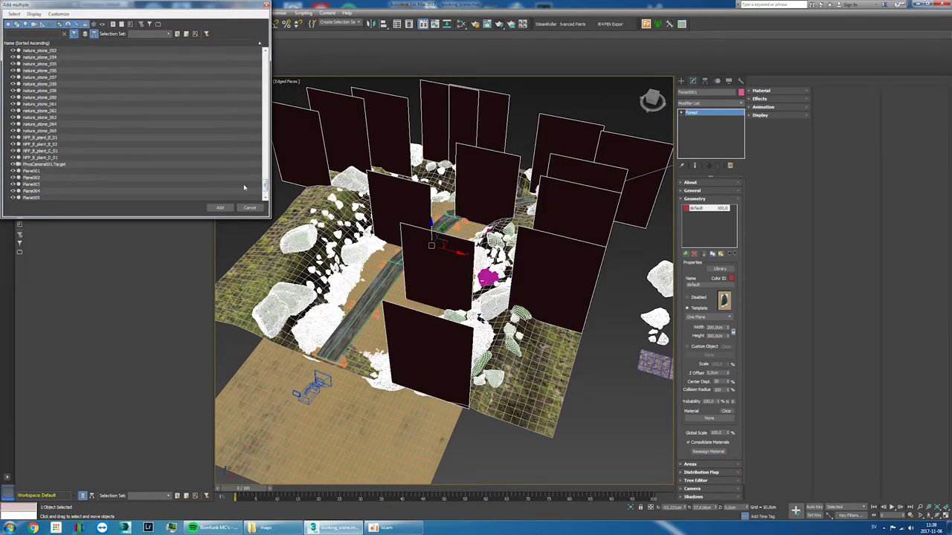
pyautogui.moveTo(56, 139); pyautogui.dragTo(55, 145)
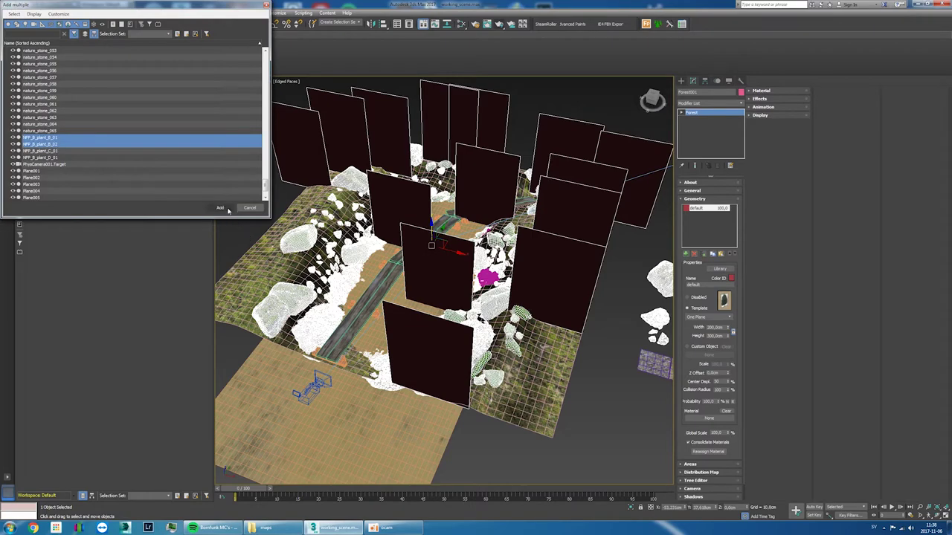
pyautogui.click(223, 209)
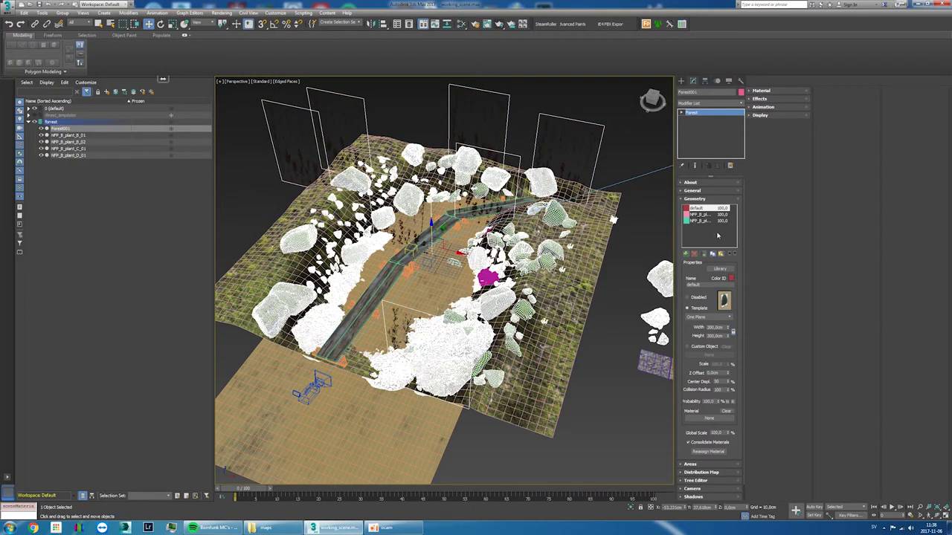
pyautogui.click(694, 255)
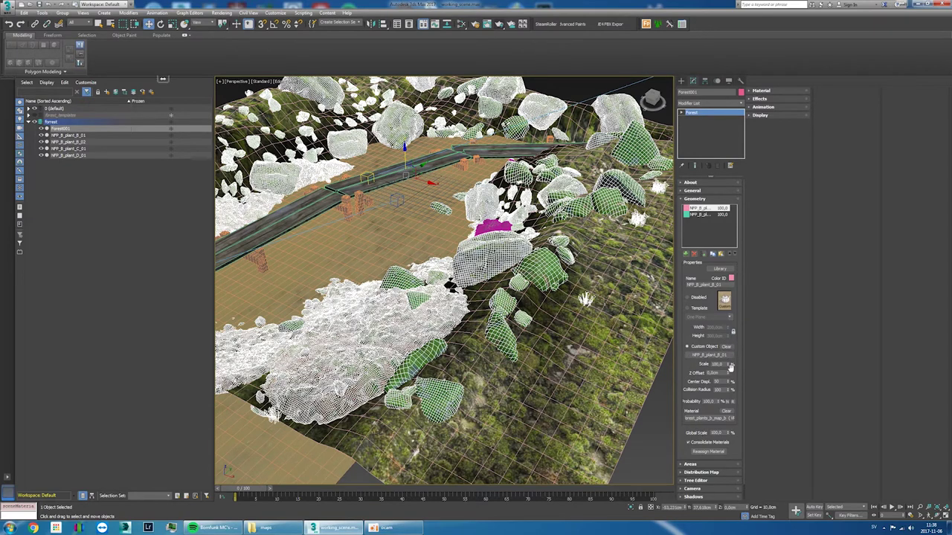
pyautogui.keyDown('shift'); pyautogui.click(700, 215); pyautogui.keyUp('shift')
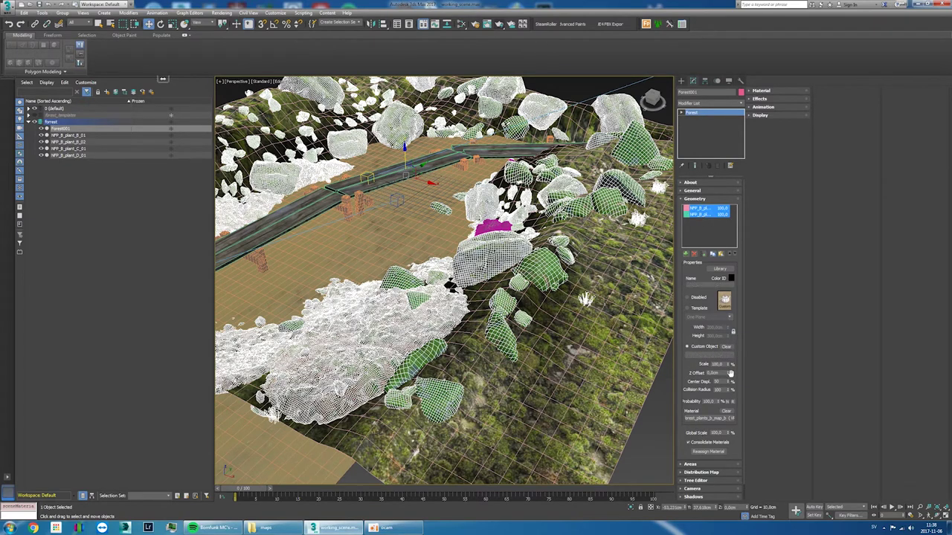
pyautogui.moveTo(729, 364); pyautogui.dragTo(729, 349)
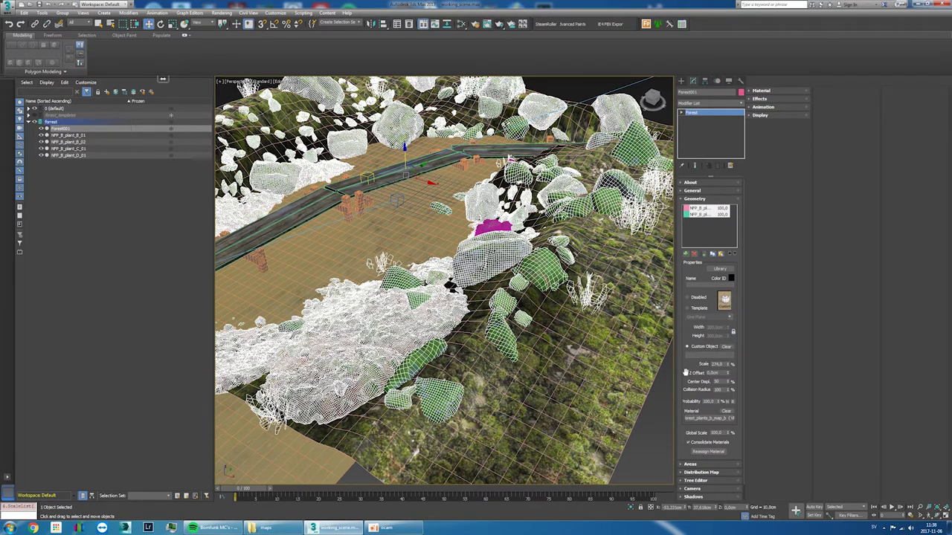
pyautogui.scroll(-1, 686, 372)
pyautogui.click(707, 449)
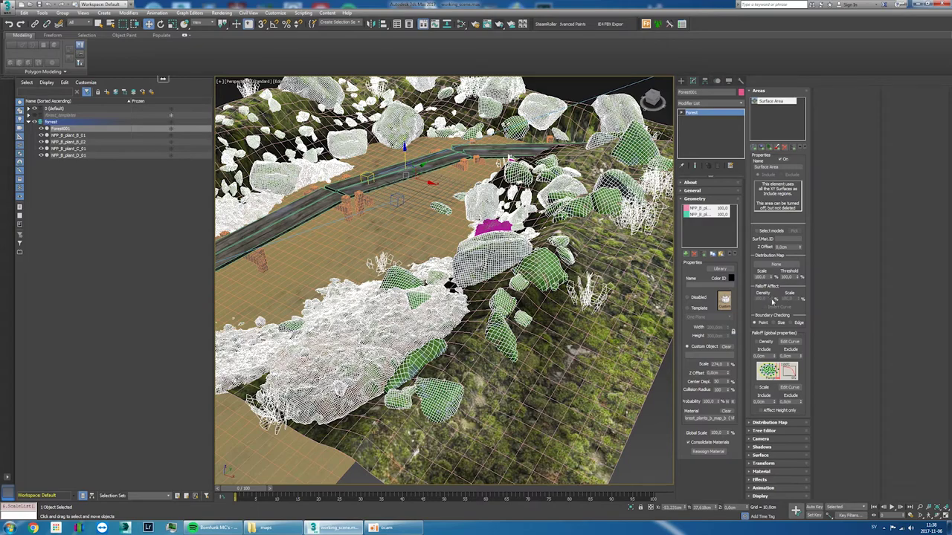
# Step: Raise the Forest001 plant density and enable random scale and rotation
pyautogui.moveTo(773, 277); pyautogui.dragTo(770, 300)
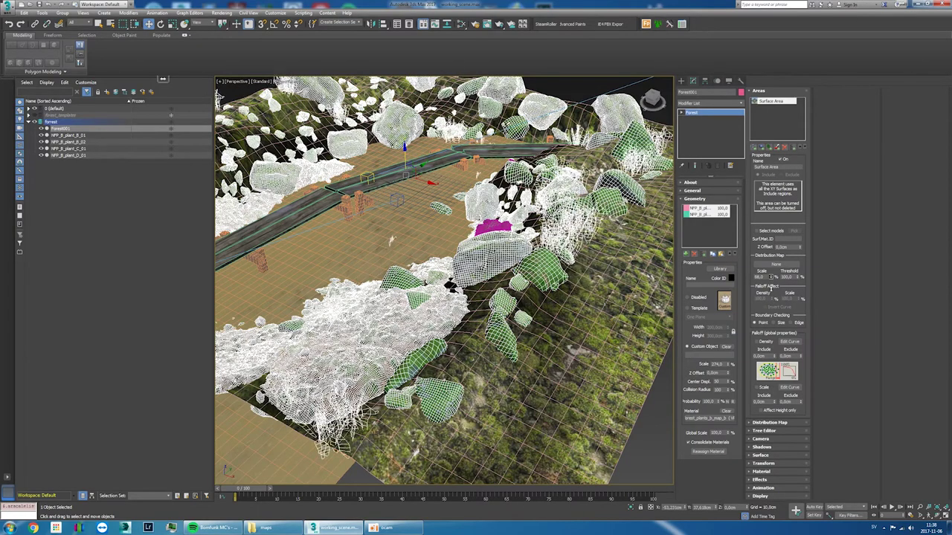
pyautogui.moveTo(770, 300); pyautogui.dragTo(769, 306)
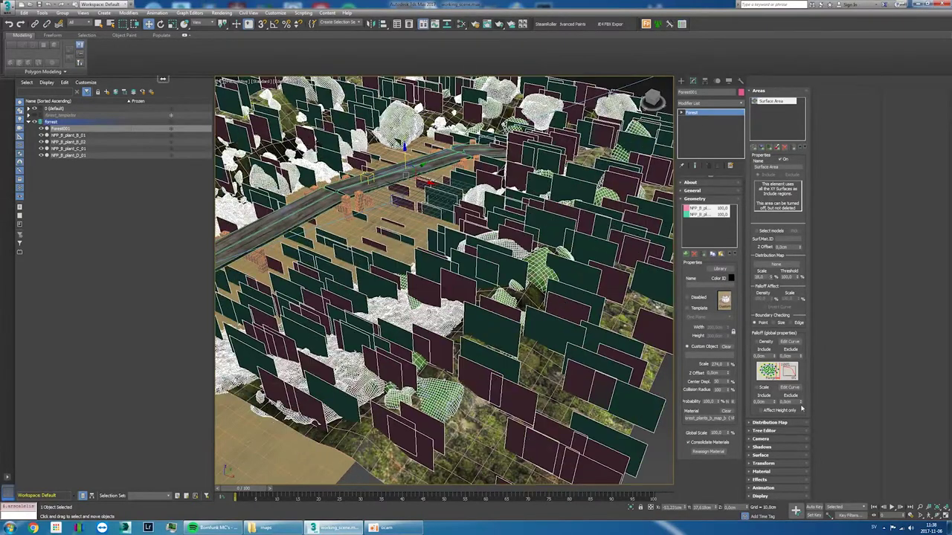
pyautogui.click(771, 464)
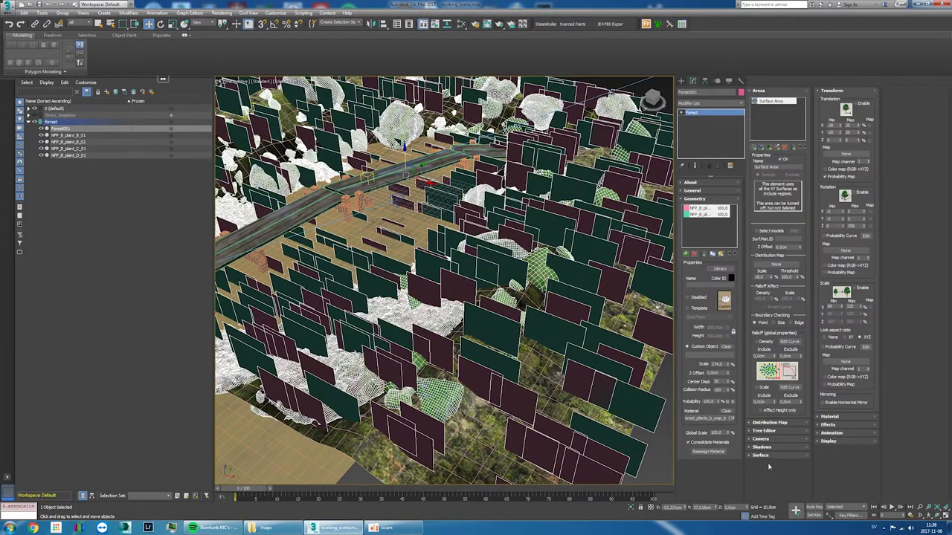
pyautogui.click(860, 289)
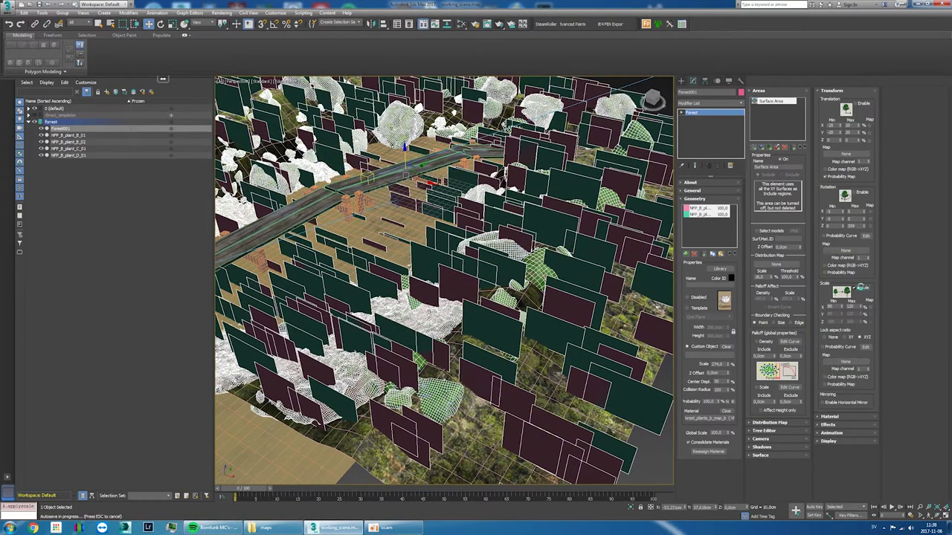
pyautogui.click(861, 193)
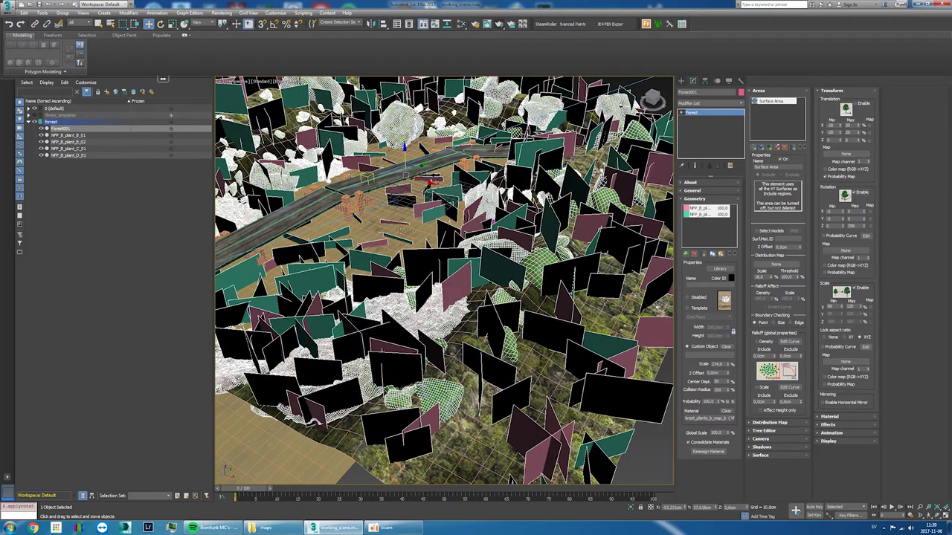
# Step: Switch the viewport to PhysCamera001 to view the forest
pyautogui.keyDown('alt'); pyautogui.moveTo(454, 320); pyautogui.dragTo(453, 277, button='middle'); pyautogui.keyUp('alt')
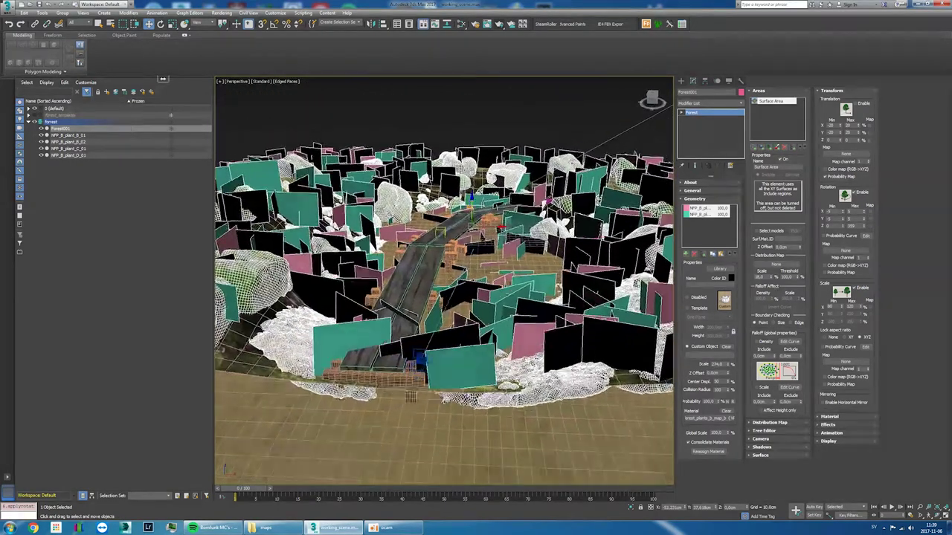
pyautogui.scroll(3, 479, 212)
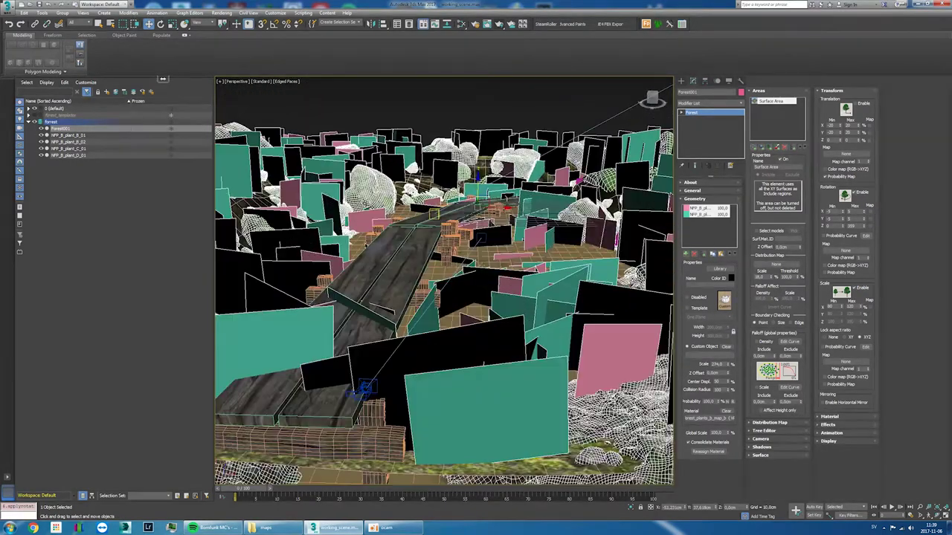
pyautogui.click(244, 83)
pyautogui.click(391, 88)
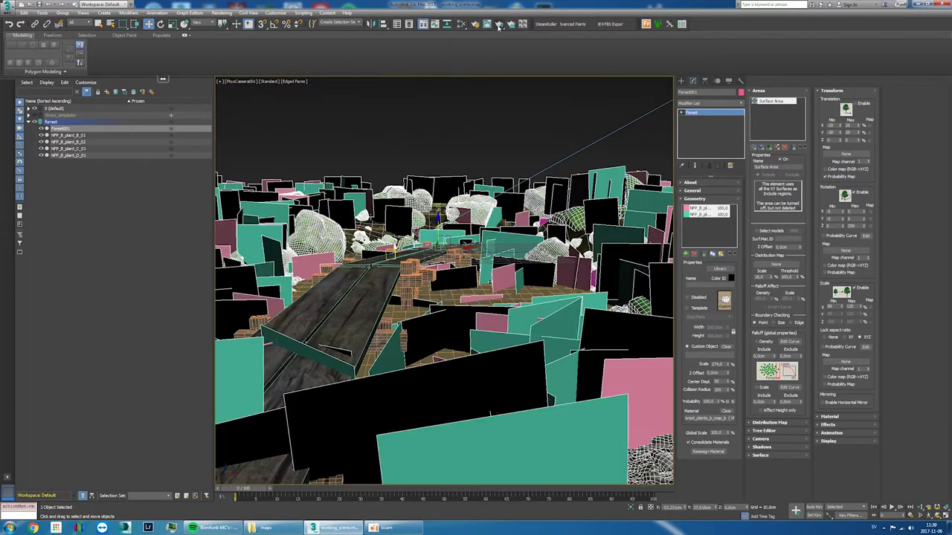
# Step: Render a V-Ray test of PhysCamera001 at 100%, close it, and return to four viewports
pyautogui.click(499, 25)
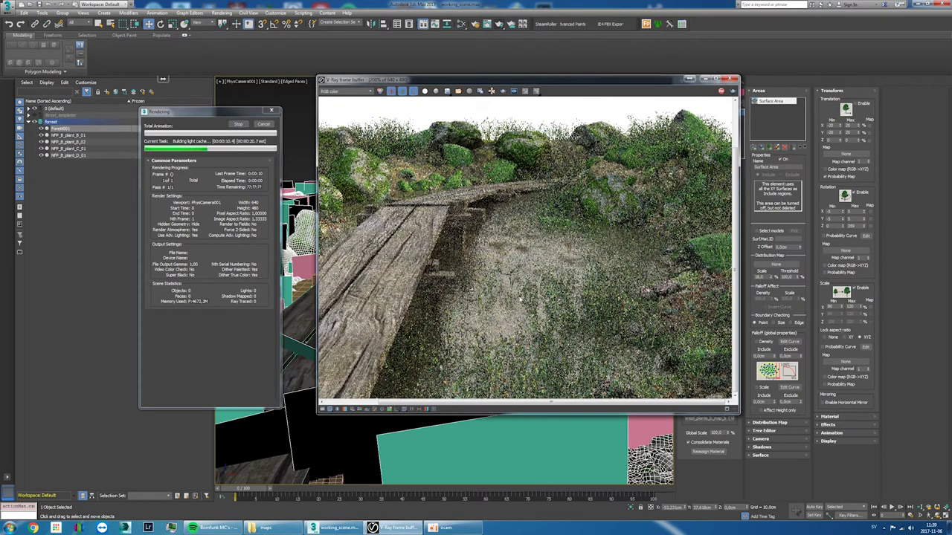
pyautogui.doubleClick(527, 288)
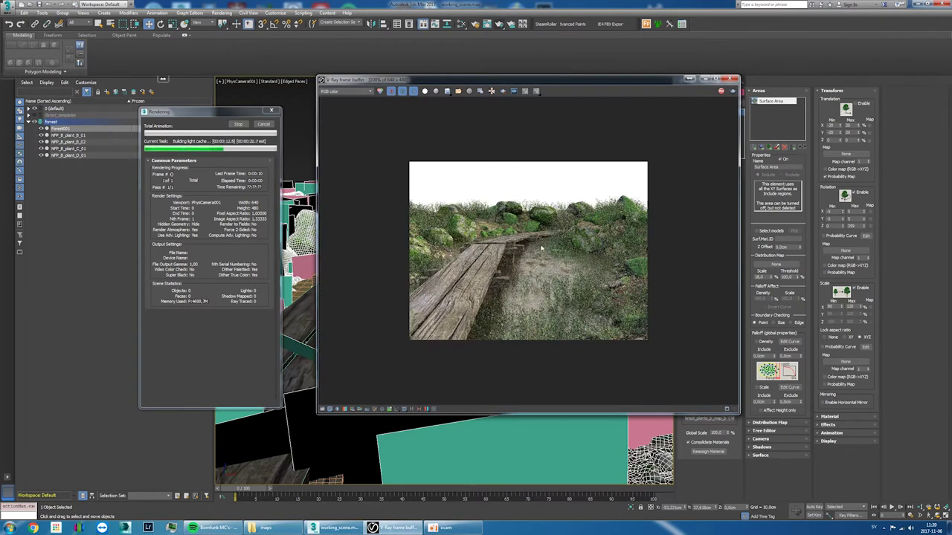
pyautogui.click(734, 78)
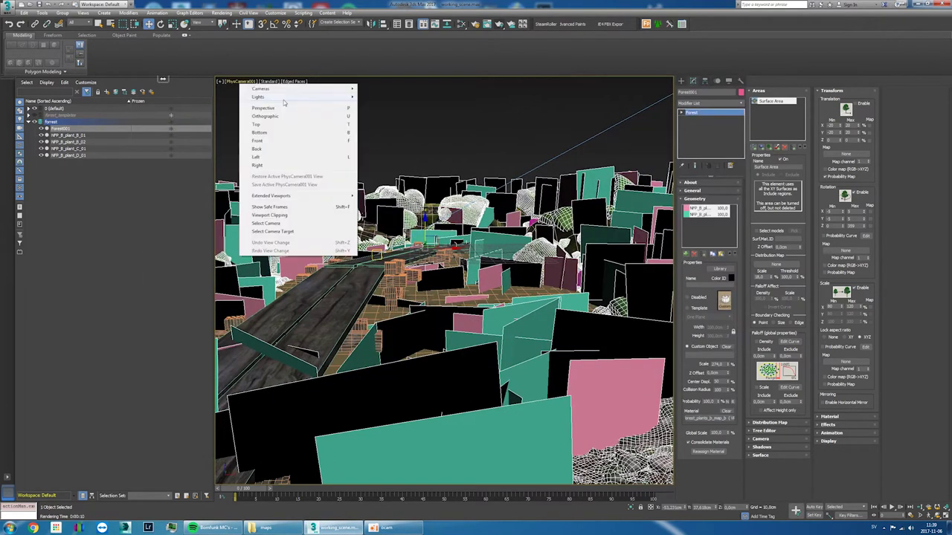
pyautogui.hotkey('alt', 'w')
pyautogui.scroll(4, 318, 201)
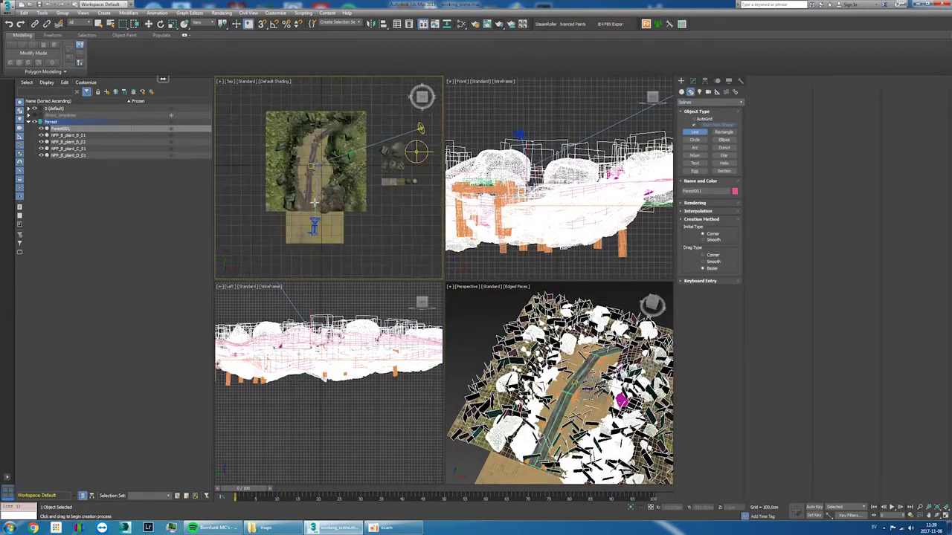
# Step: Draw Line001 in the Top view following the walkway's curving route
pyautogui.scroll(4, 318, 201)
pyautogui.scroll(2, 319, 201)
pyautogui.click(304, 262)
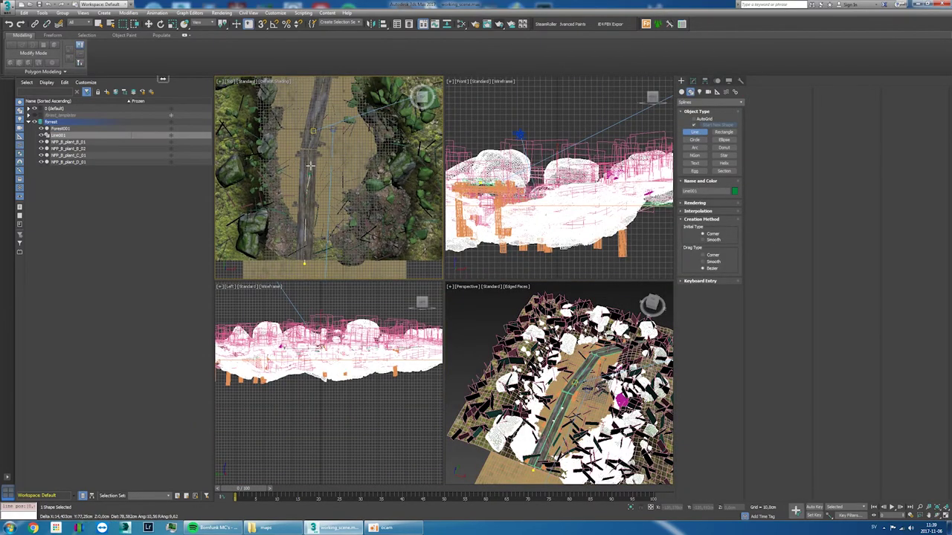
pyautogui.click(316, 125)
pyautogui.moveTo(320, 86)
pyautogui.mouseDown(button='middle')
pyautogui.moveTo(298, 191)
pyautogui.moveTo(268, 246)
pyautogui.mouseUp(button='middle')
pyautogui.click(317, 190)
pyautogui.scroll(-3, 401, 177)
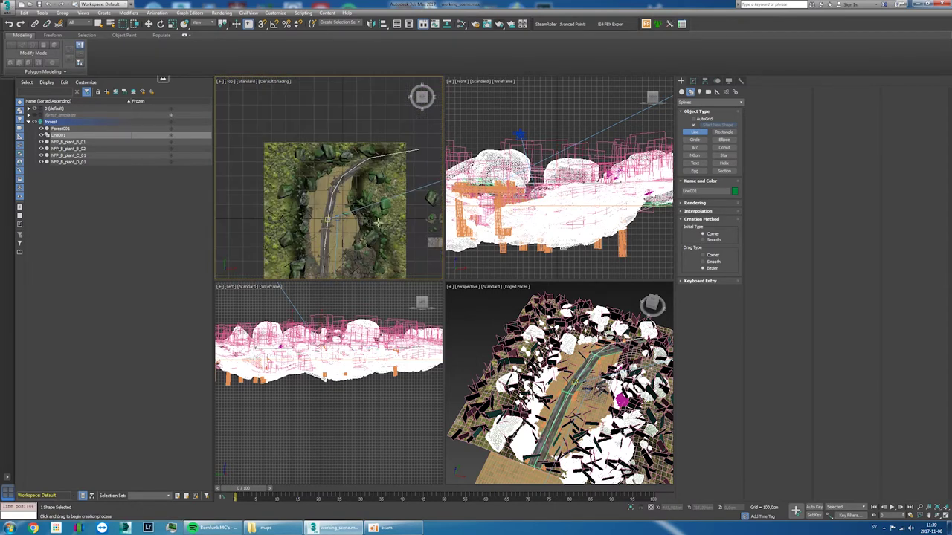
pyautogui.moveTo(416, 223); pyautogui.dragTo(416, 192, button='middle')
pyautogui.rightClick(585, 393)
# Step: Maximize the Perspective view at a low angle and select Forest001
pyautogui.rightClick(603, 375)
pyautogui.keyDown('alt'); pyautogui.moveTo(602, 375); pyautogui.dragTo(600, 350, button='middle'); pyautogui.keyUp('alt')
pyautogui.click(944, 513)
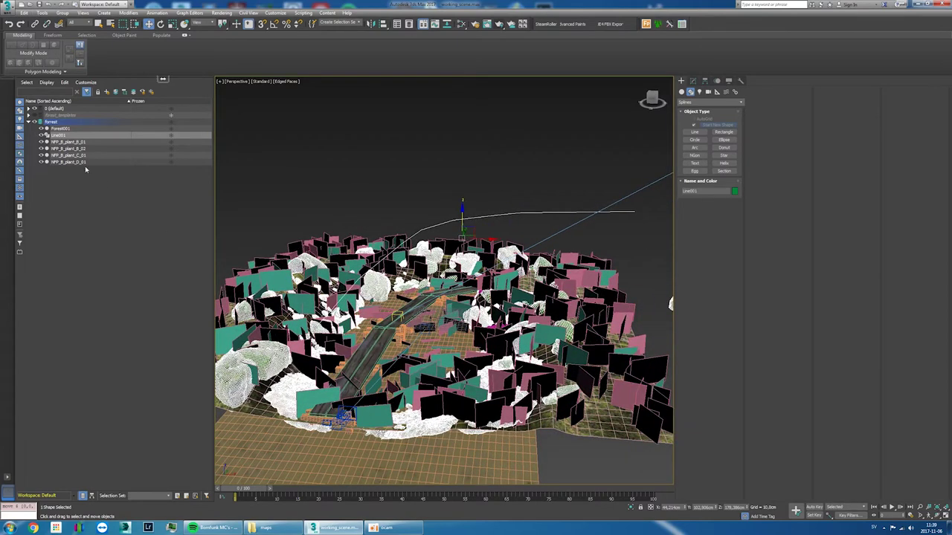
pyautogui.click(59, 129)
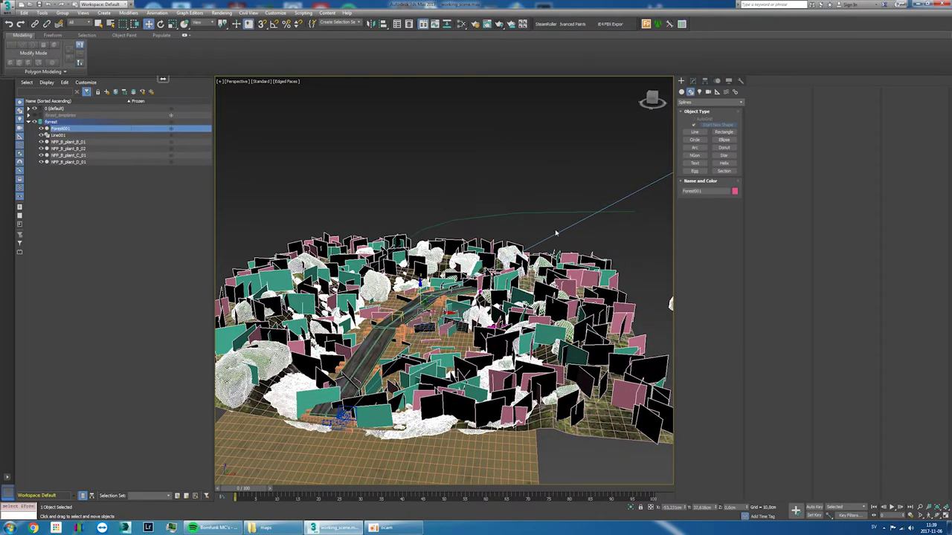
# Step: Add Line001 as an Exclude spline area to Forest001, about 98 cm thick
pyautogui.click(693, 82)
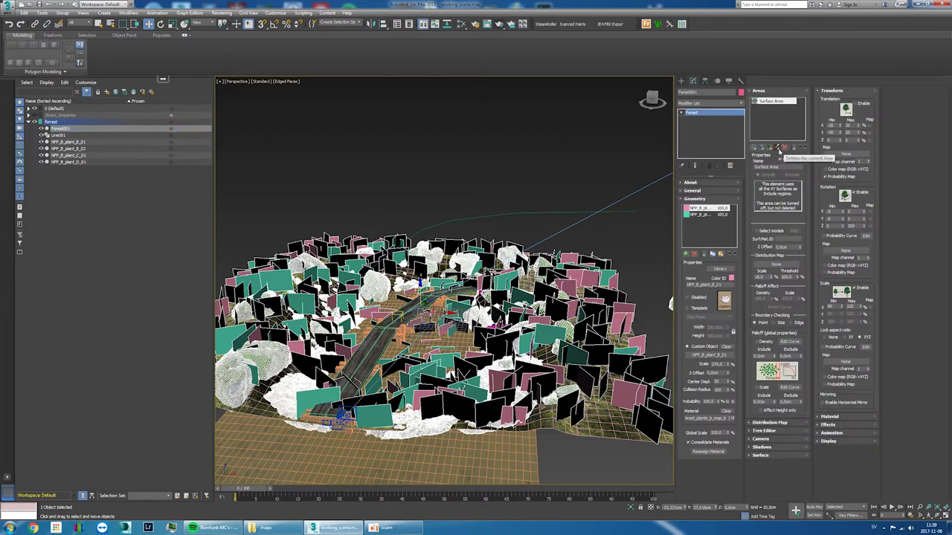
pyautogui.click(753, 148)
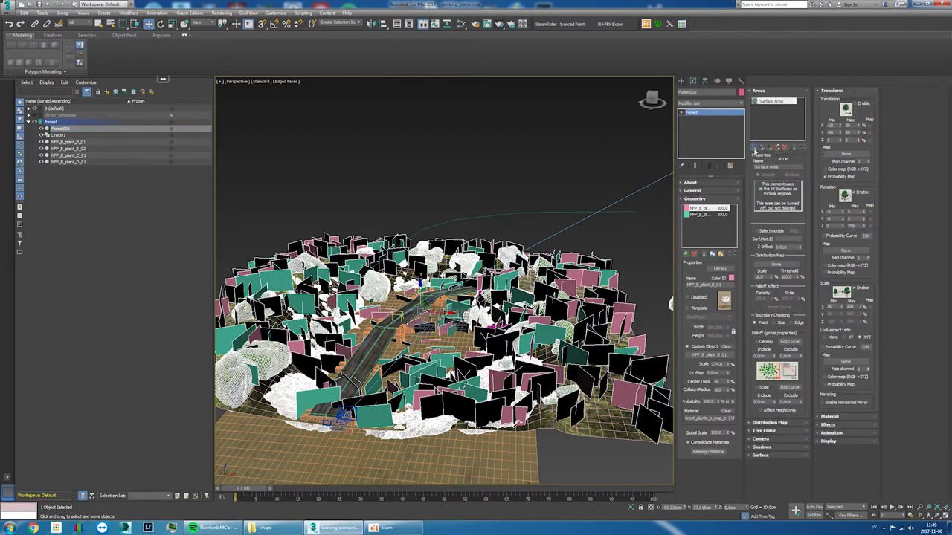
pyautogui.click(608, 212)
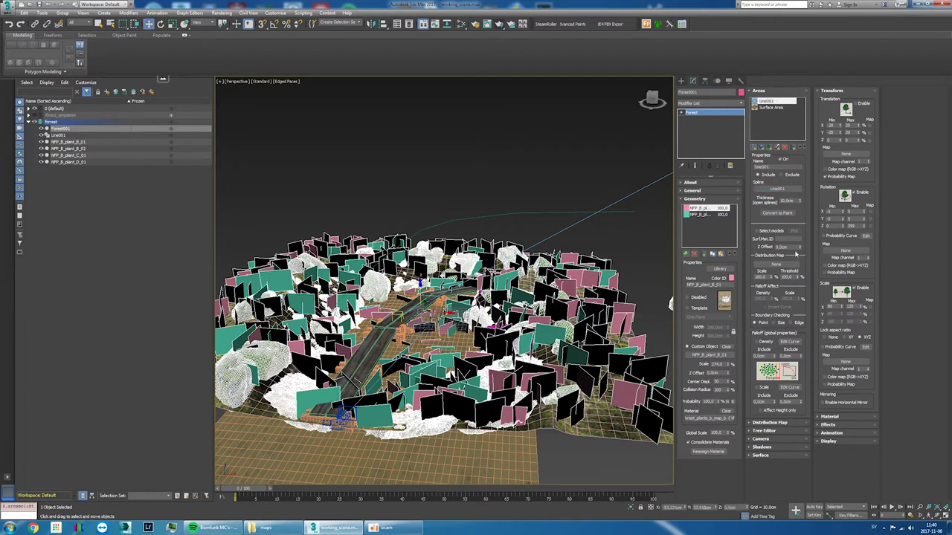
pyautogui.click(790, 175)
pyautogui.moveTo(799, 190); pyautogui.dragTo(811, 387)
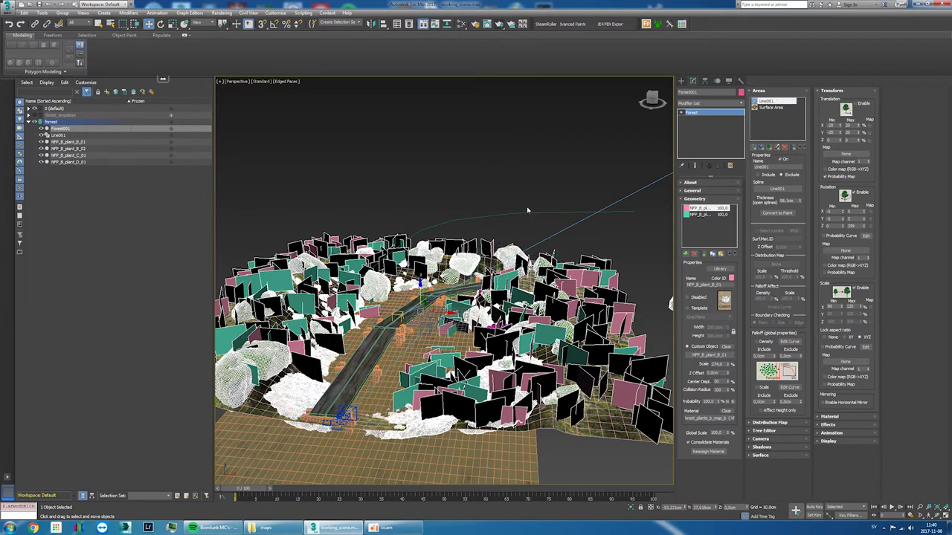
pyautogui.moveTo(623, 236)
pyautogui.keyDown('alt'); pyautogui.mouseDown(button='middle')
pyautogui.moveTo(565, 216)
pyautogui.moveTo(563, 227)
pyautogui.moveTo(599, 226)
pyautogui.moveTo(499, 385)
pyautogui.mouseUp(button='middle'); pyautogui.keyUp('alt')
pyautogui.click(610, 233)
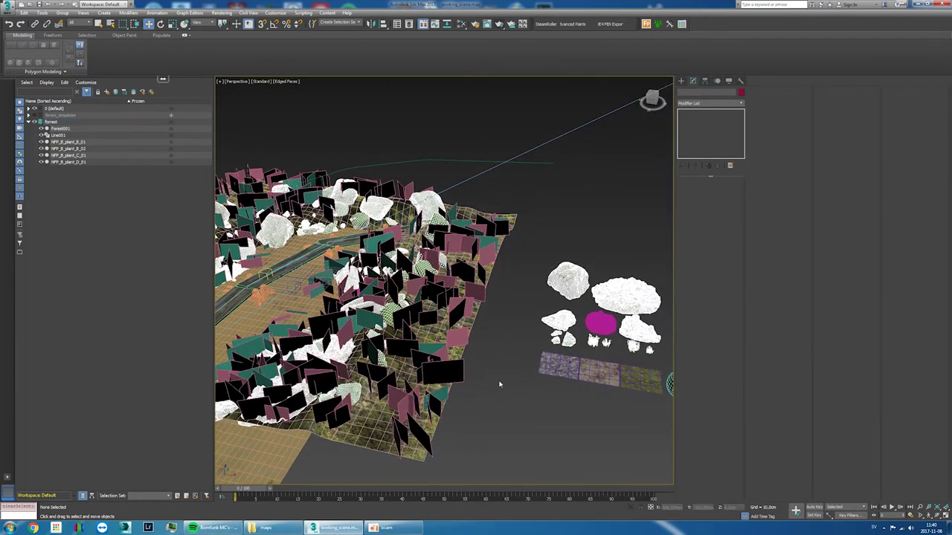
# Step: Create a second Forest Pro scatter, Forest002, on the terrain
pyautogui.click(380, 437)
pyautogui.keyDown('alt'); pyautogui.moveTo(412, 443); pyautogui.dragTo(533, 284, button='middle'); pyautogui.keyUp('alt')
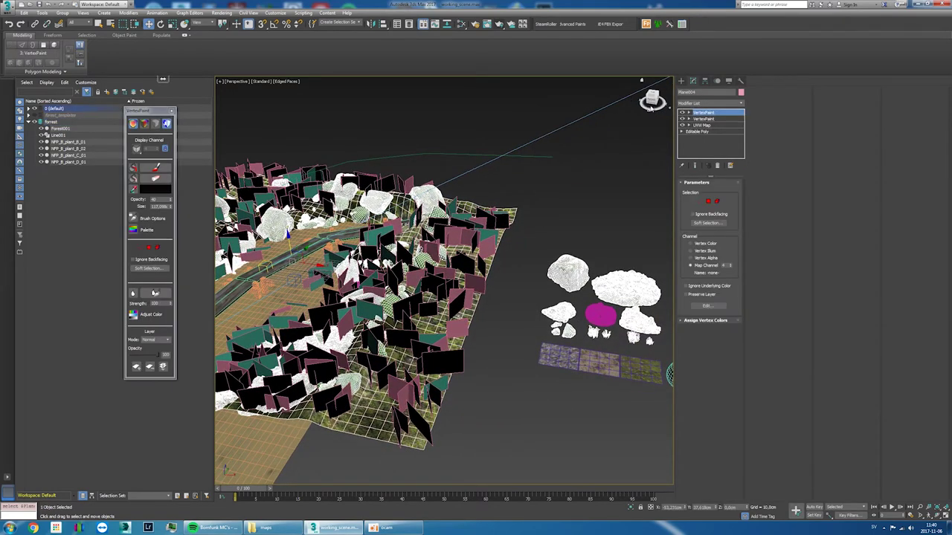
pyautogui.click(682, 82)
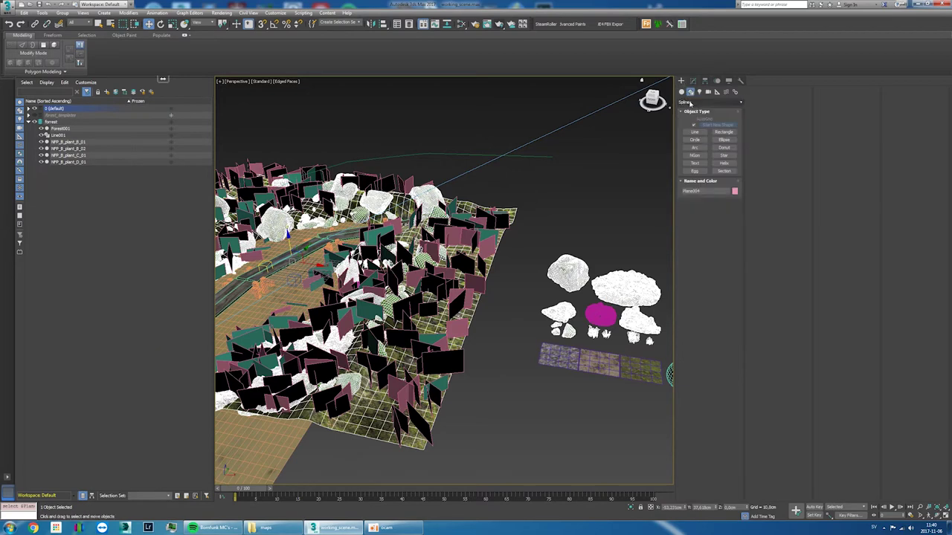
pyautogui.click(682, 92)
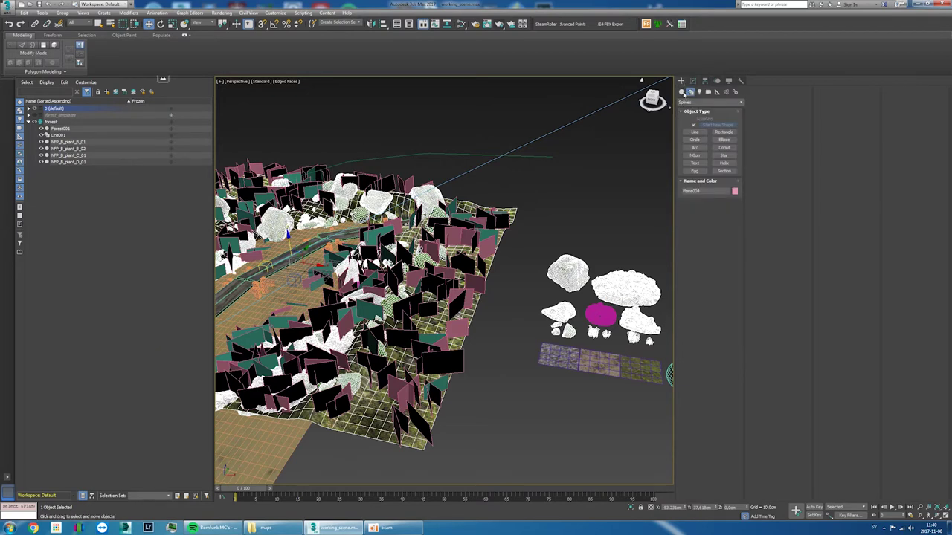
pyautogui.click(699, 127)
pyautogui.click(429, 387)
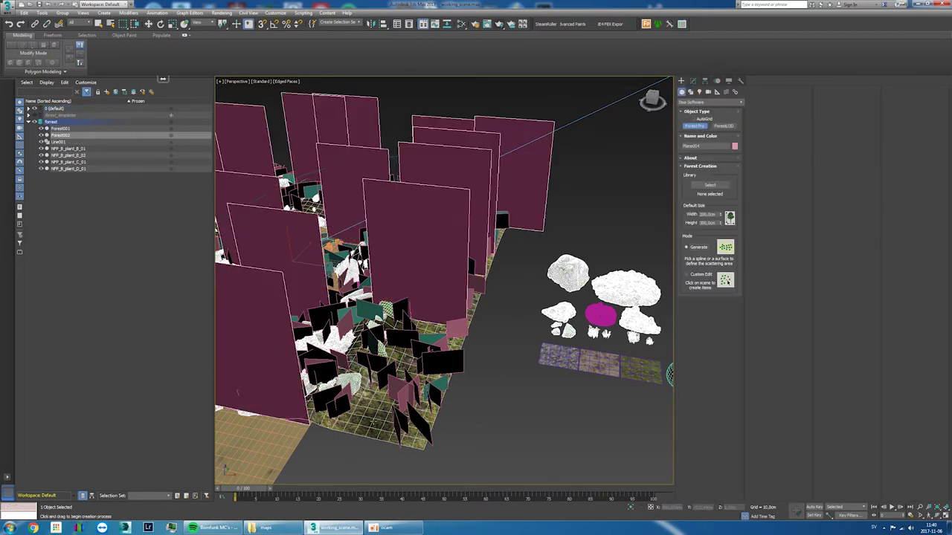
pyautogui.click(698, 82)
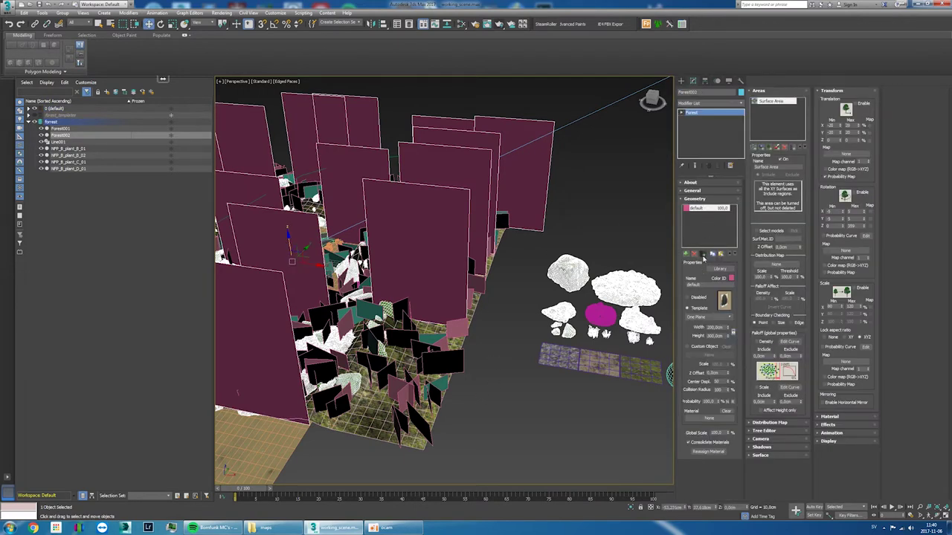
# Step: Add NFP_B_plant_C_01 and NFP_B_plant_D_01 to Forest002's geometry list
pyautogui.click(702, 255)
pyautogui.moveTo(265, 58); pyautogui.dragTo(281, 227)
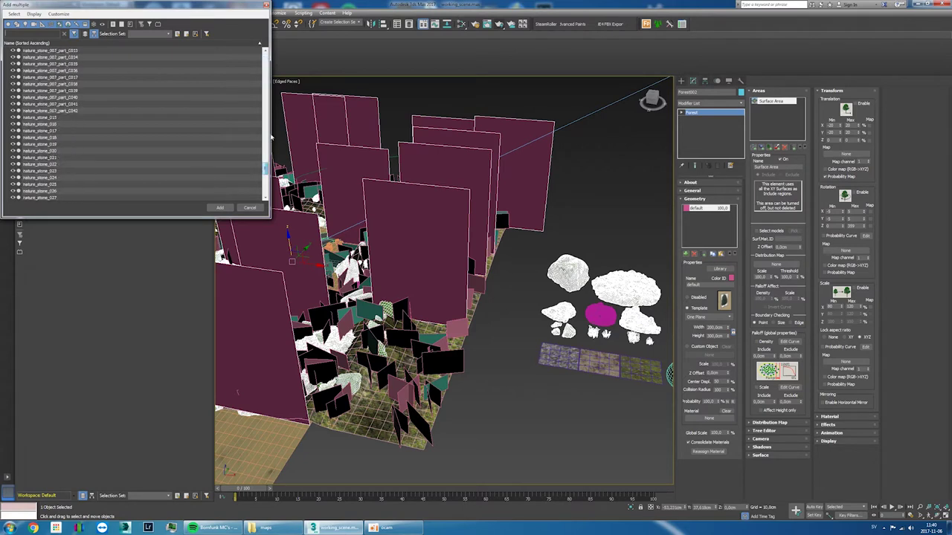
pyautogui.click(53, 131)
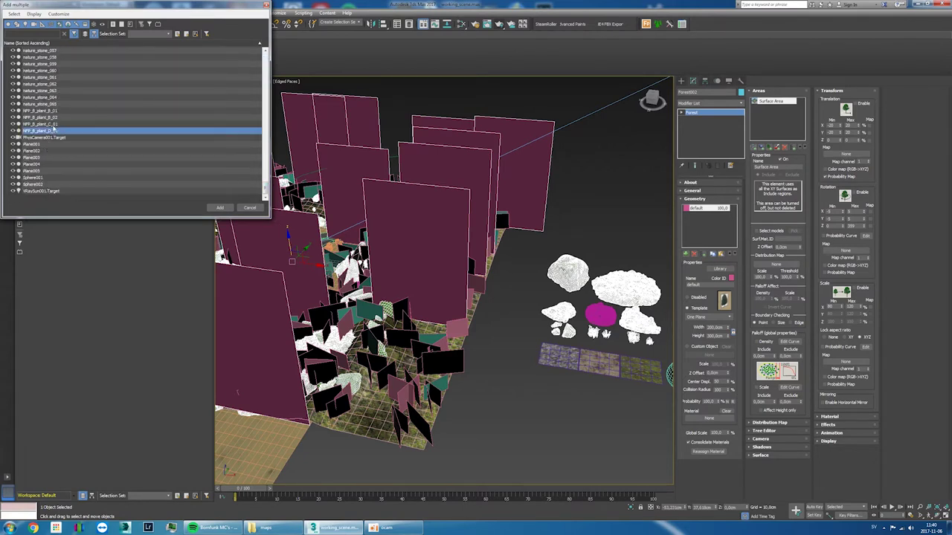
pyautogui.keyDown('ctrl'); pyautogui.click(58, 125); pyautogui.keyUp('ctrl')
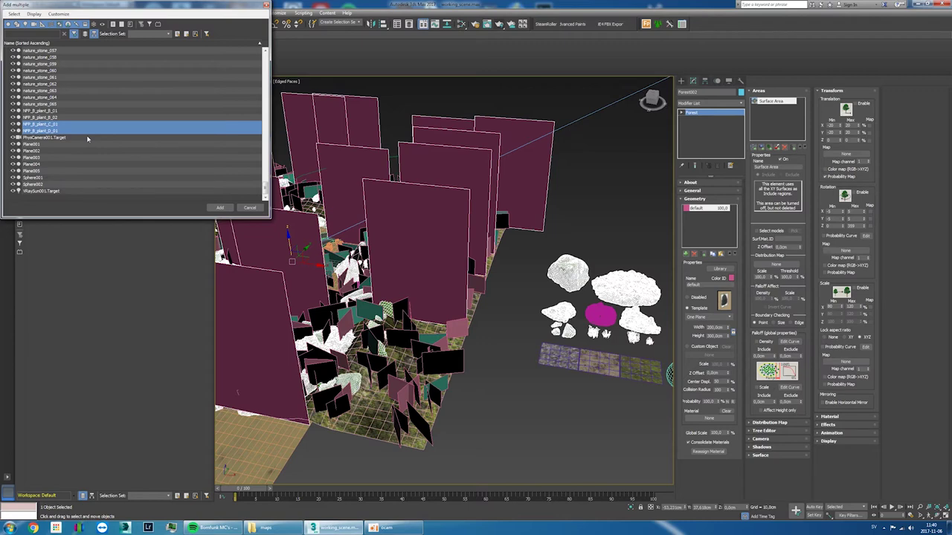
pyautogui.click(221, 208)
pyautogui.keyDown('alt'); pyautogui.moveTo(451, 308); pyautogui.dragTo(671, 285, button='middle'); pyautogui.keyUp('alt')
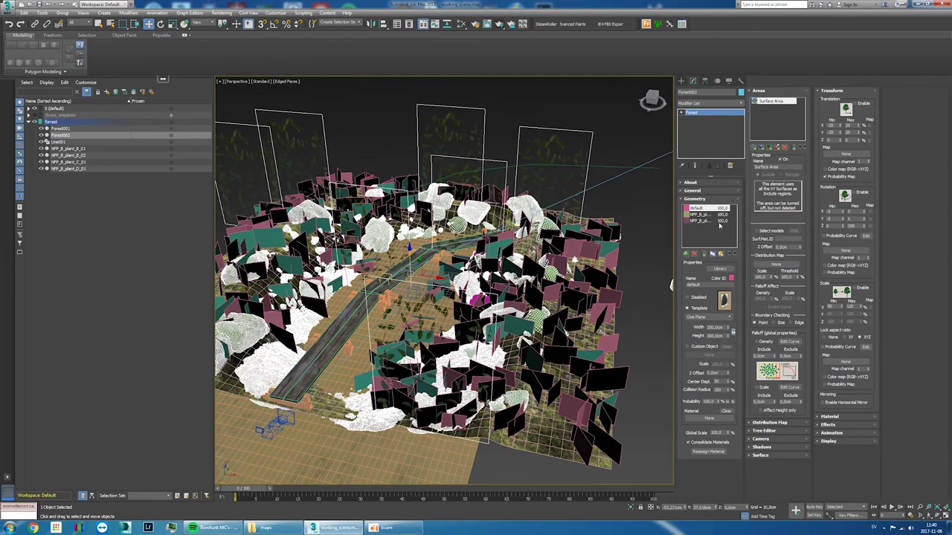
# Step: Remove Forest002's default template and scale both plants to 210% with random size
pyautogui.click(704, 255)
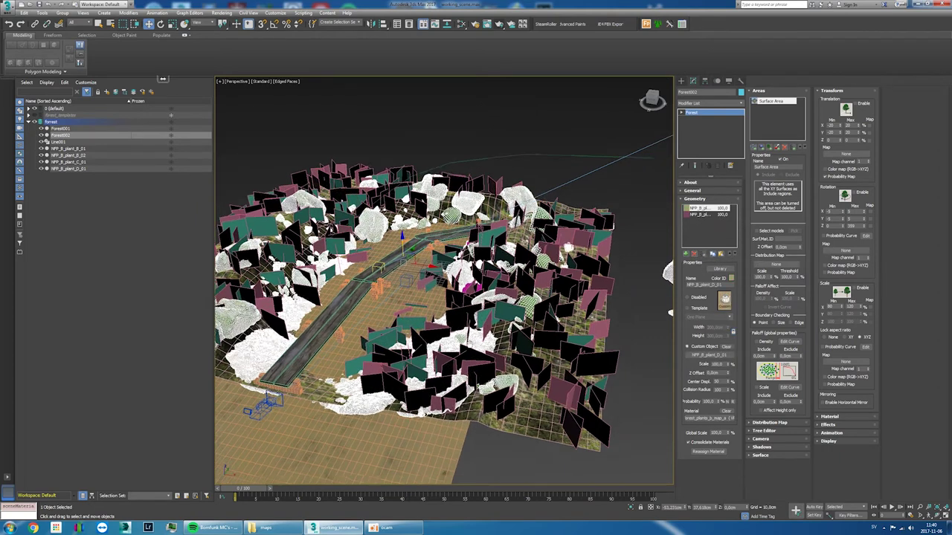
pyautogui.moveTo(717, 226); pyautogui.dragTo(707, 208)
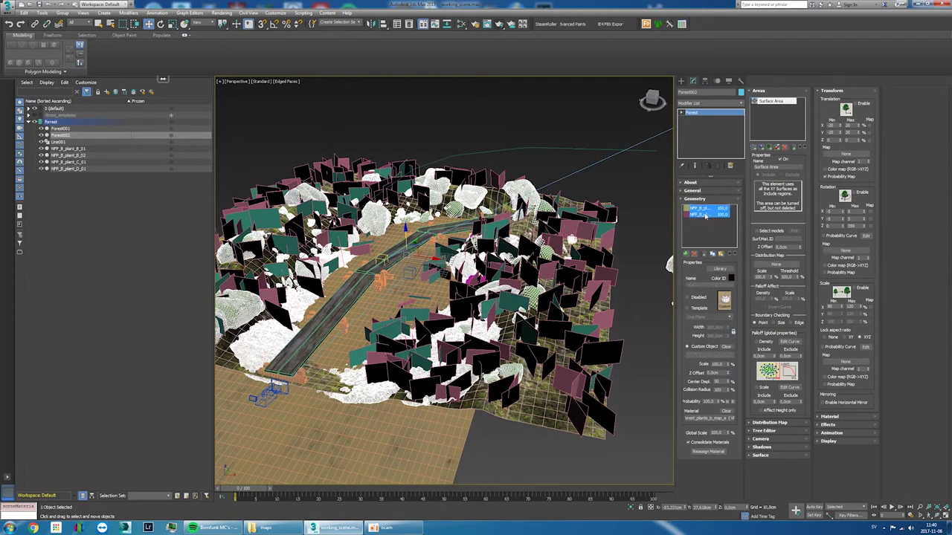
pyautogui.moveTo(729, 366); pyautogui.dragTo(727, 321)
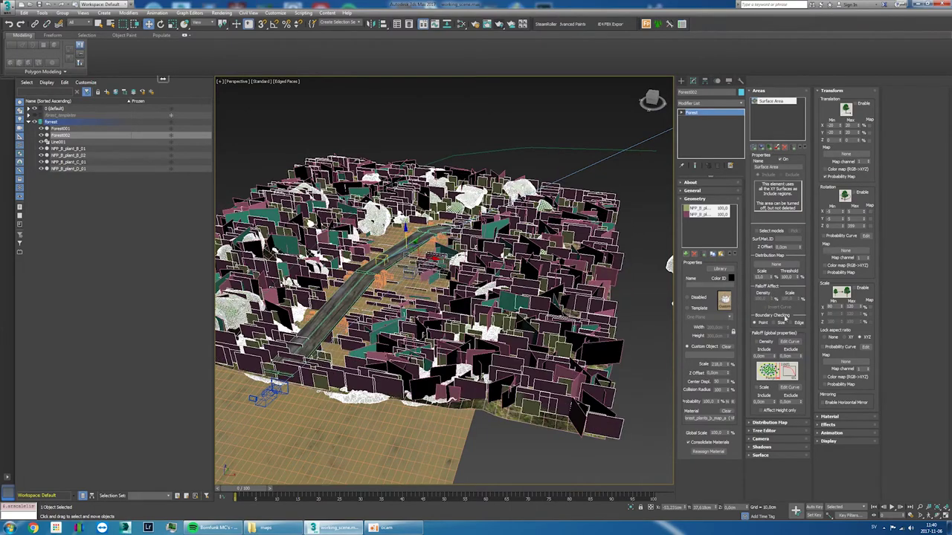
pyautogui.click(858, 288)
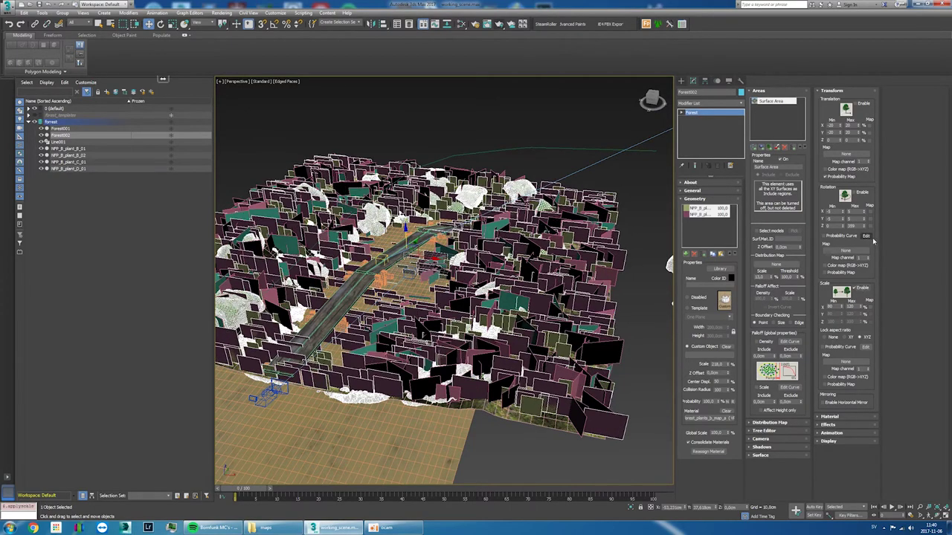
# Step: Switch the viewport to PhysCamera001 to view the new forest
pyautogui.keyDown('alt'); pyautogui.moveTo(672, 304); pyautogui.dragTo(655, 268, button='middle'); pyautogui.keyUp('alt')
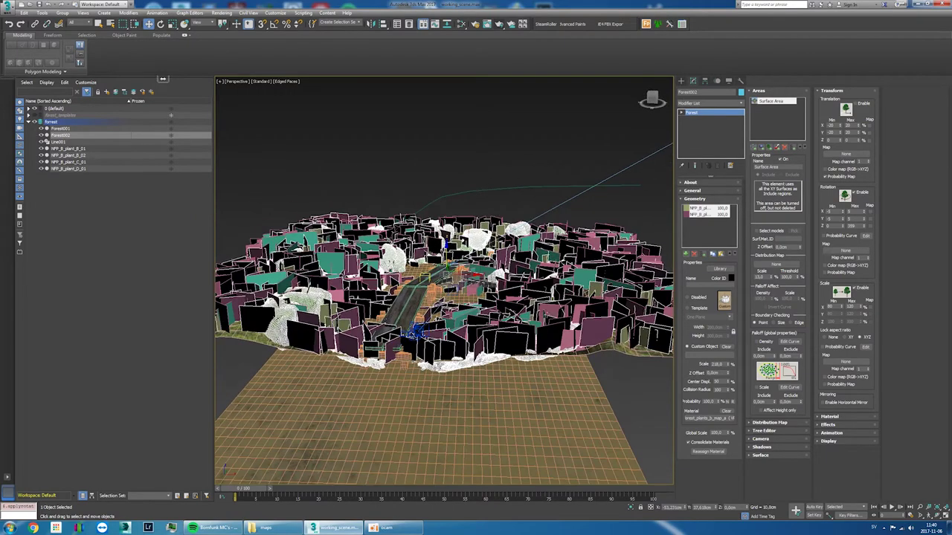
pyautogui.scroll(3, 461, 296)
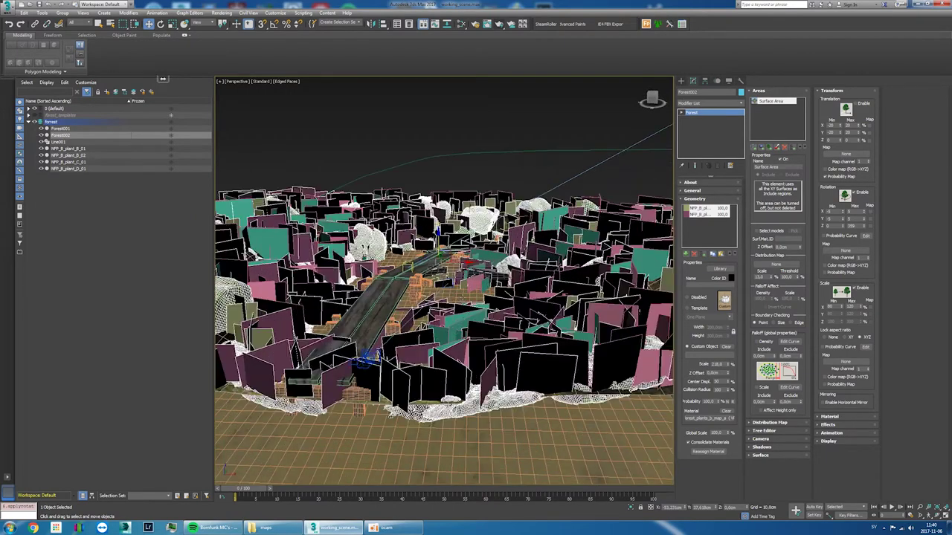
pyautogui.click(238, 84)
pyautogui.click(388, 90)
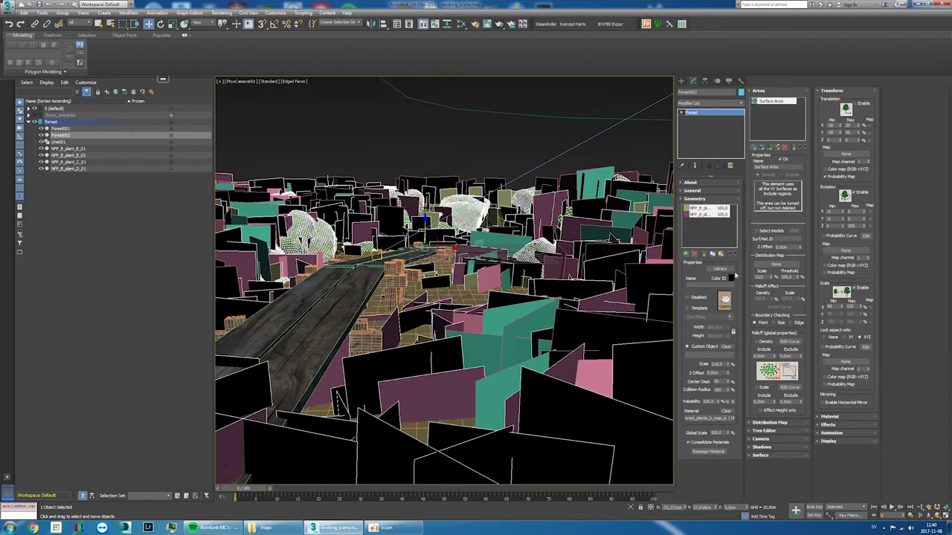
pyautogui.click(498, 24)
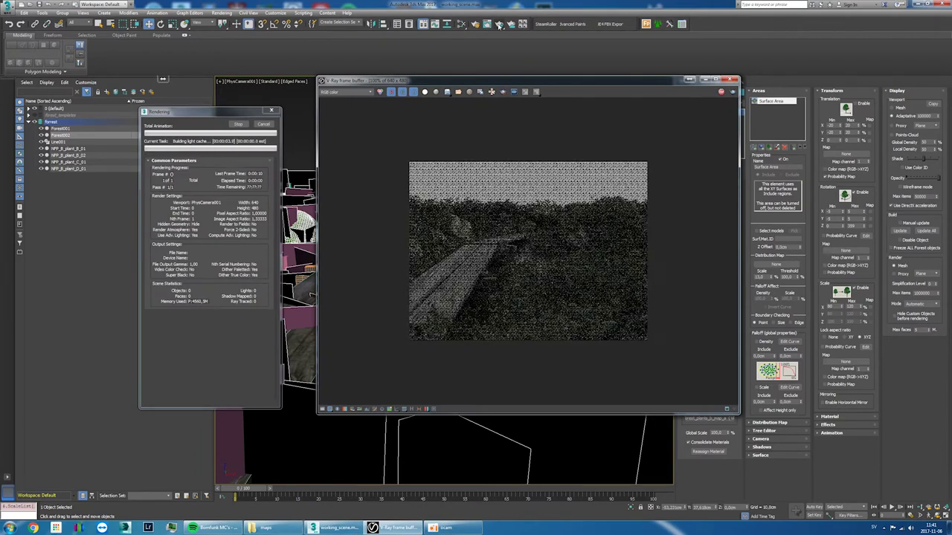
pyautogui.press('Escape')
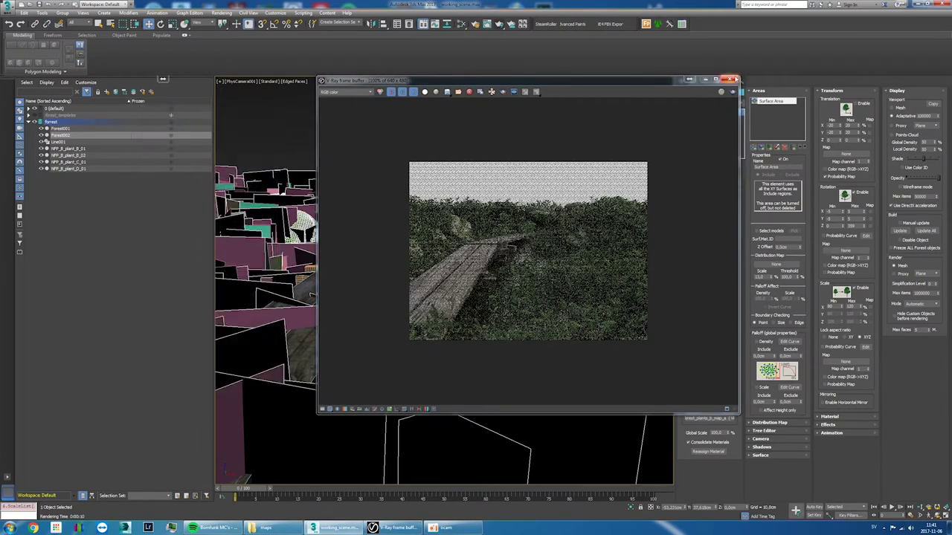
pyautogui.click(733, 79)
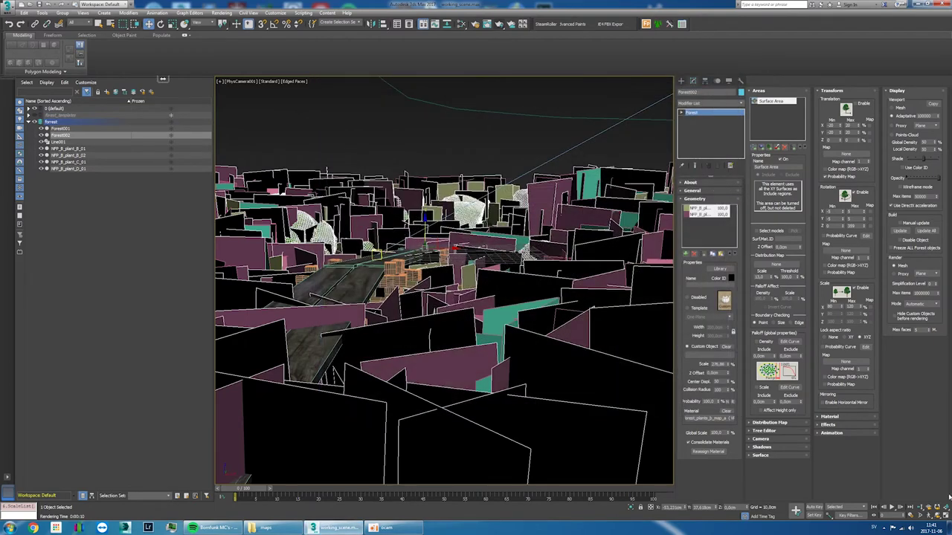
# Step: Exclude plants along Line001 in a band about 204 cm thick, then render a test image
pyautogui.click(754, 148)
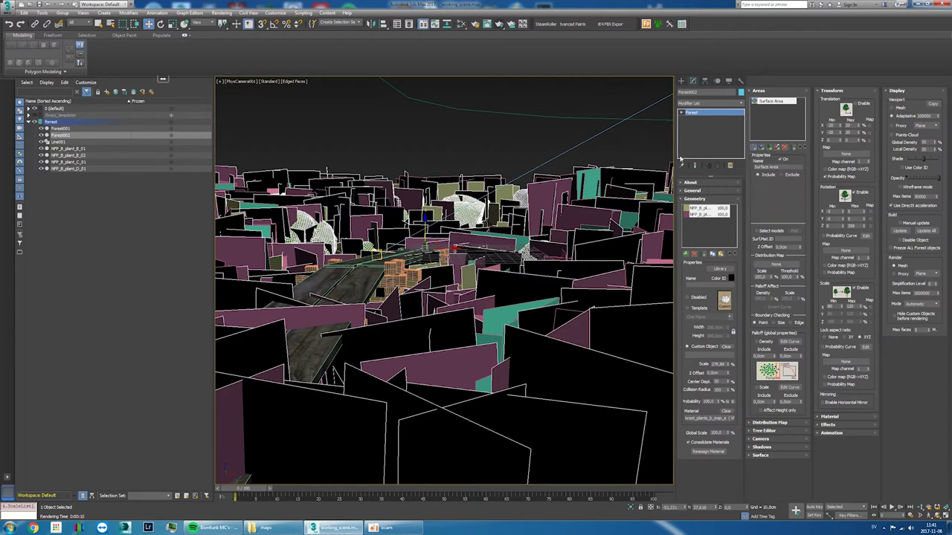
pyautogui.click(513, 114)
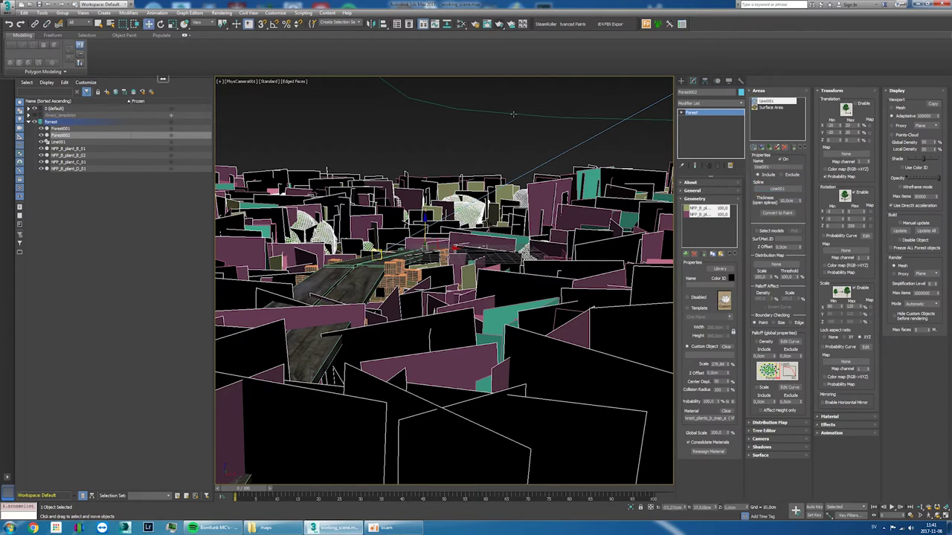
pyautogui.click(792, 176)
pyautogui.moveTo(799, 200)
pyautogui.mouseDown()
pyautogui.moveTo(782, 59)
pyautogui.moveTo(801, 201)
pyautogui.mouseUp()
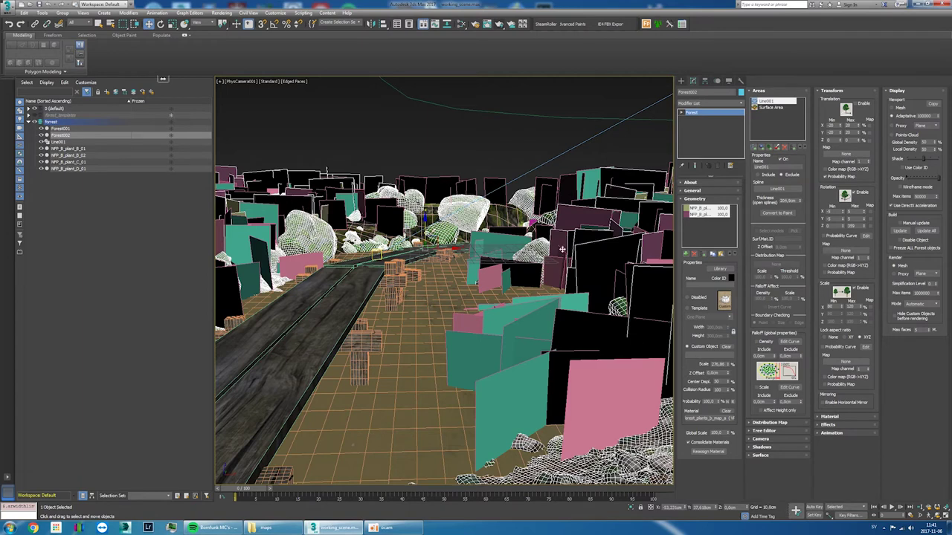
pyautogui.click(499, 25)
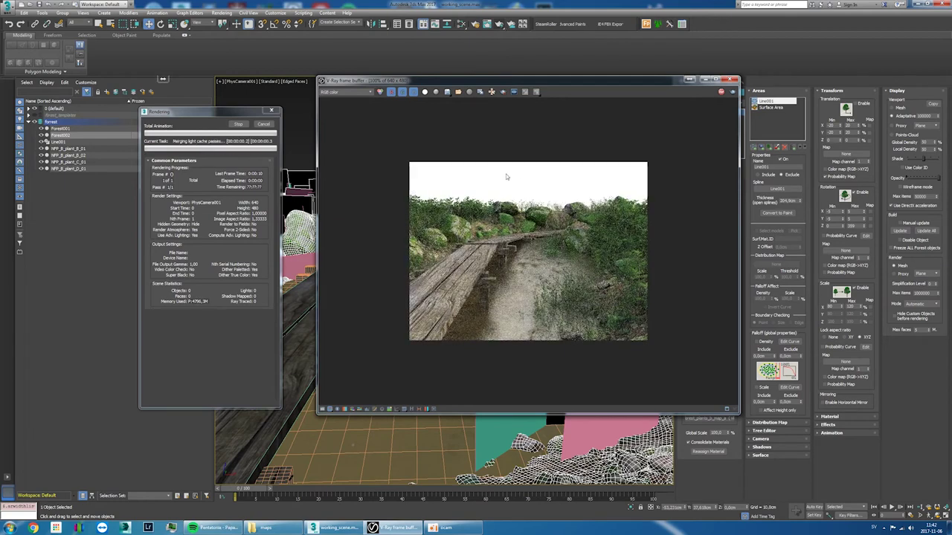
# Step: Dolly PhysCamera001 forward along the walkway and set the render output to 1280x720
pyautogui.click(729, 79)
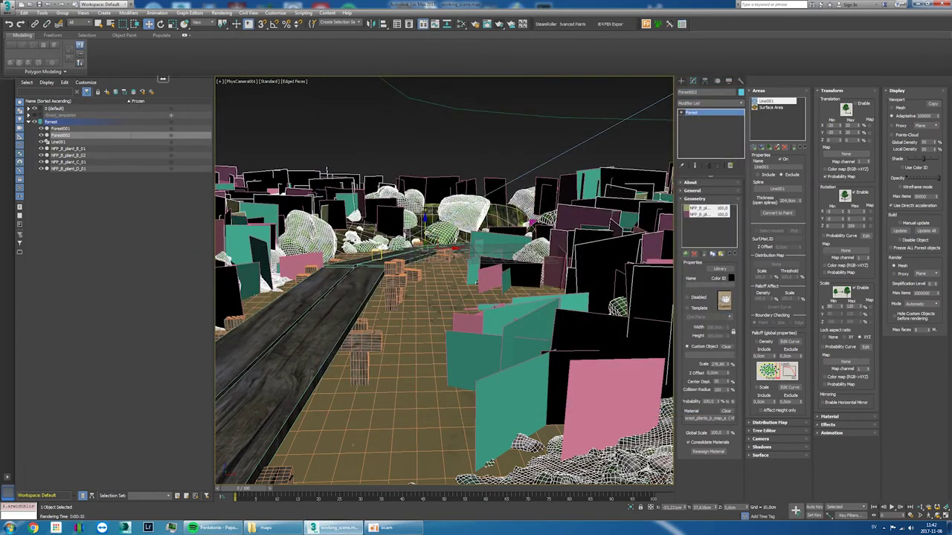
pyautogui.moveTo(434, 304); pyautogui.dragTo(860, 500)
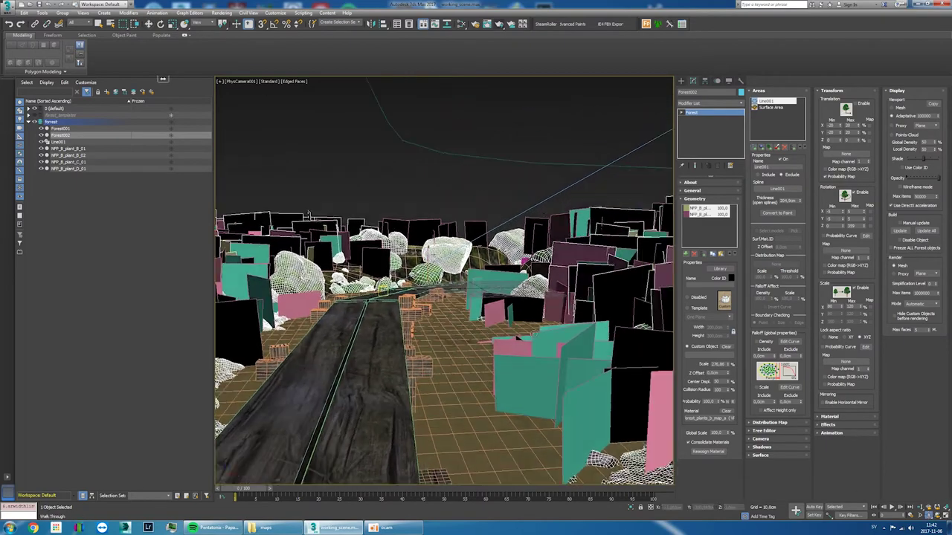
pyautogui.hotkey('alt', 'w')
pyautogui.click(329, 165)
pyautogui.scroll(2, 372, 171)
pyautogui.hotkey('alt', 'w')
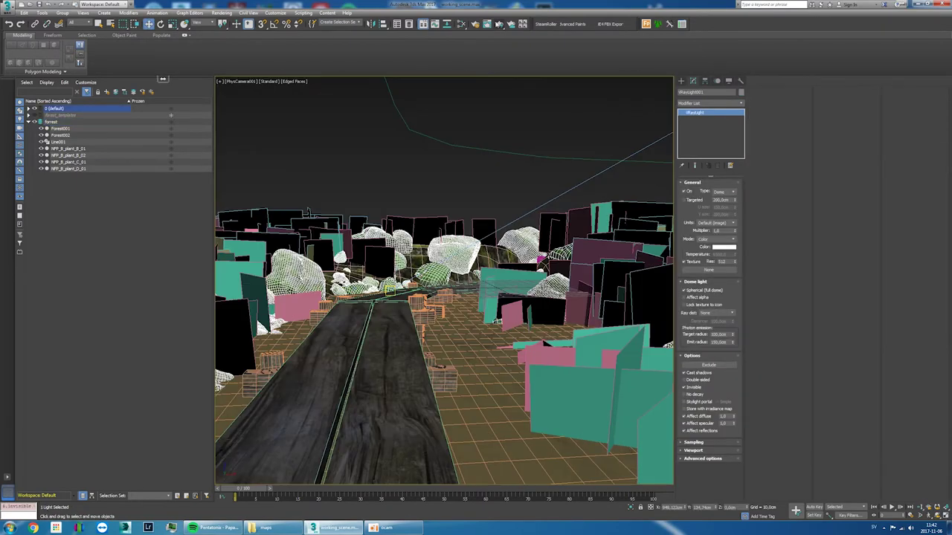
pyautogui.press('F10')
pyautogui.click(222, 66)
# Step: Show the safe frame, test-render the camera view, then switch the viewport to Perspective
pyautogui.click(242, 81)
pyautogui.click(298, 221)
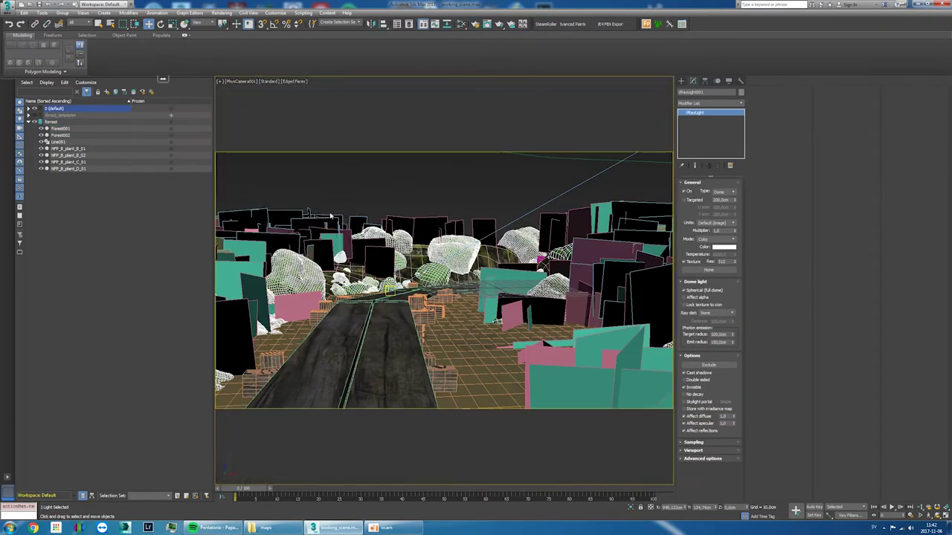
pyautogui.hotkey('shift', 'q')
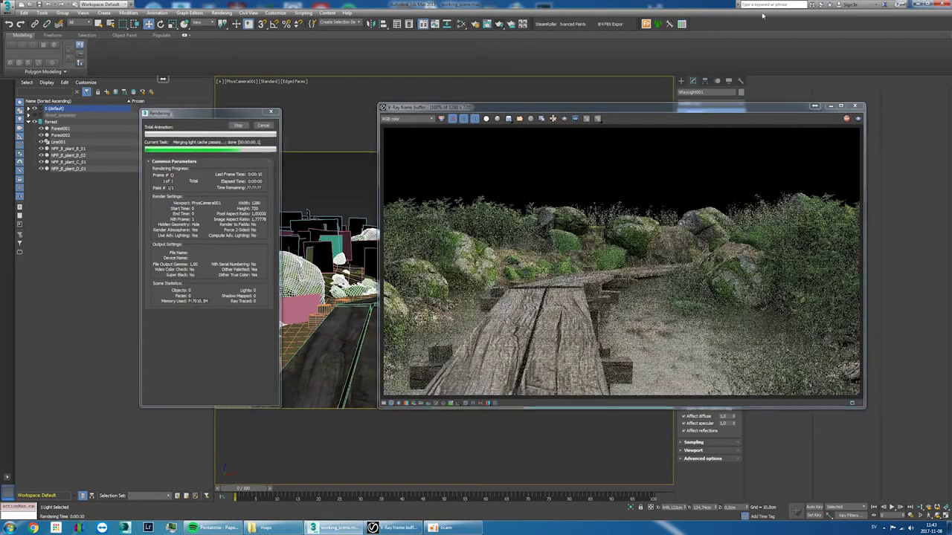
pyautogui.click(859, 106)
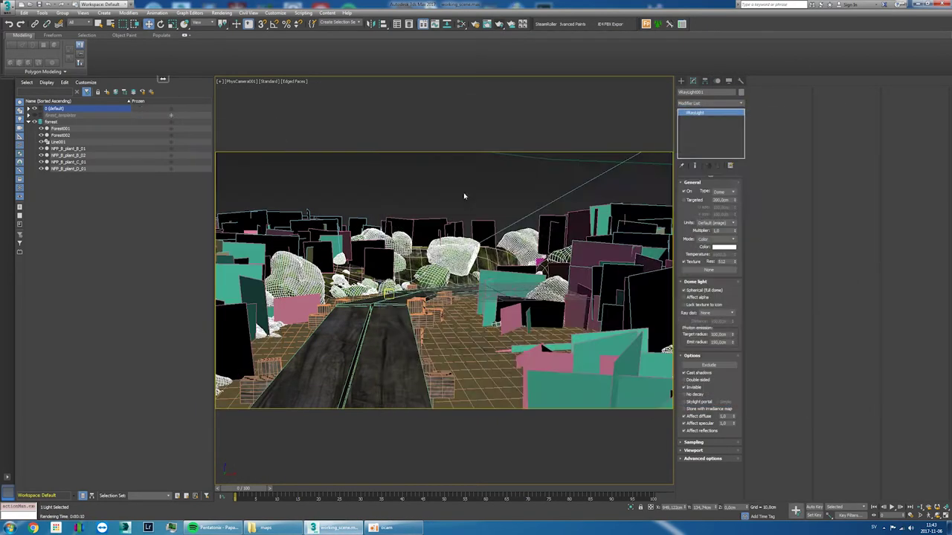
pyautogui.click(239, 82)
pyautogui.click(282, 104)
# Step: Frame the whole scene, select terrain Plane004 and undo the recent terrain edits
pyautogui.press('z')
pyautogui.moveTo(446, 282)
pyautogui.keyDown('alt'); pyautogui.mouseDown(button='middle')
pyautogui.moveTo(472, 317)
pyautogui.moveTo(446, 349)
pyautogui.mouseUp(button='middle'); pyautogui.keyUp('alt')
pyautogui.click(417, 245)
pyautogui.keyDown('alt'); pyautogui.moveTo(416, 245); pyautogui.dragTo(155, 293, button='middle'); pyautogui.keyUp('alt')
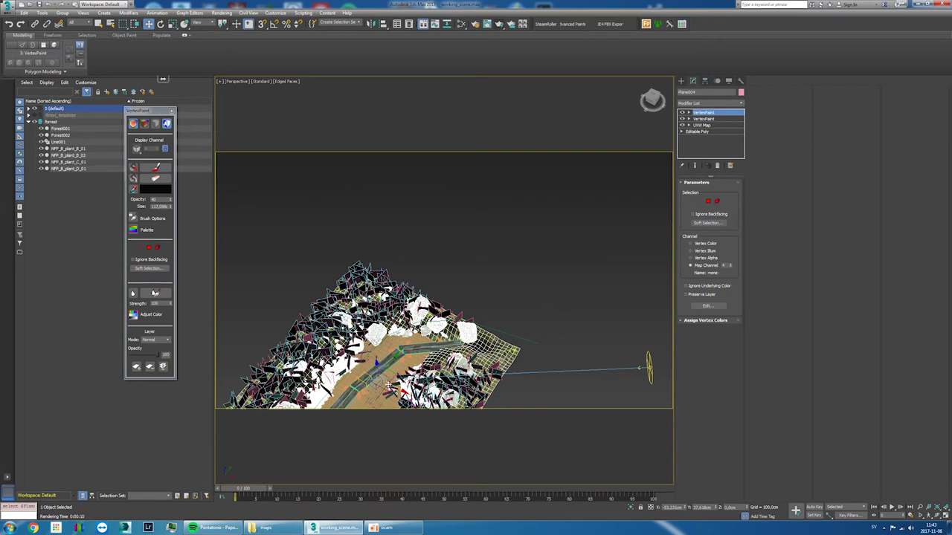
pyautogui.hotkey('ctrl', 'z')
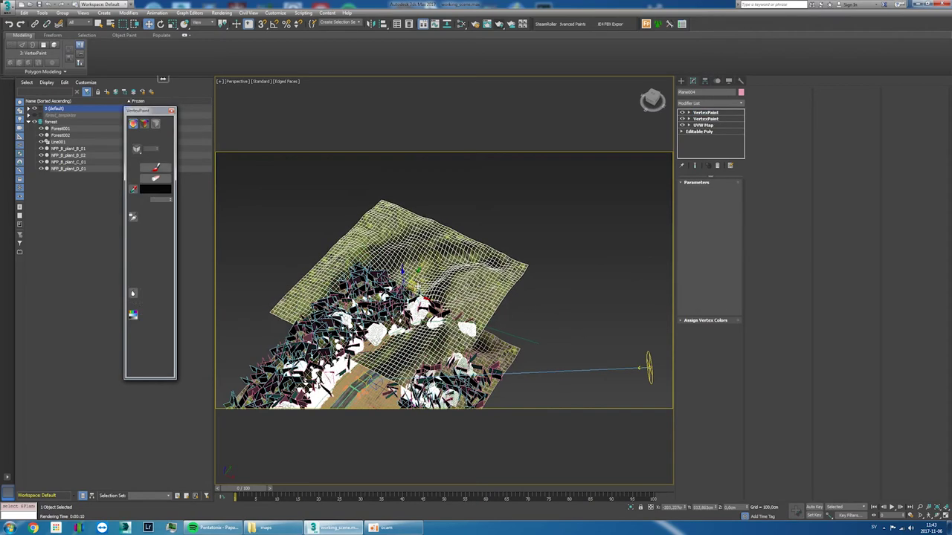
pyautogui.hotkey('ctrl', 'z')
# Step: Switch to the four-viewport layout and undo a trial rotation of the terrain
pyautogui.press('r')
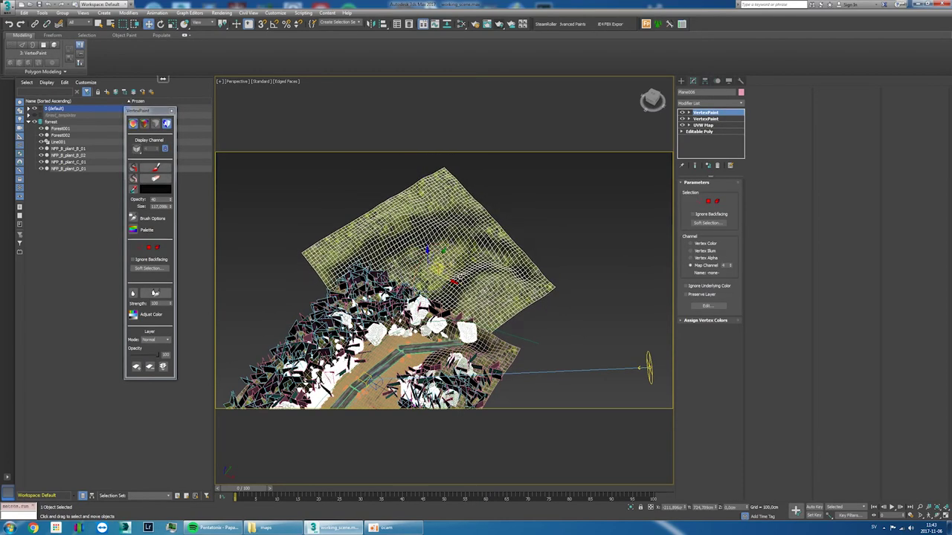
pyautogui.press('w')
pyautogui.click(220, 82)
pyautogui.click(246, 88)
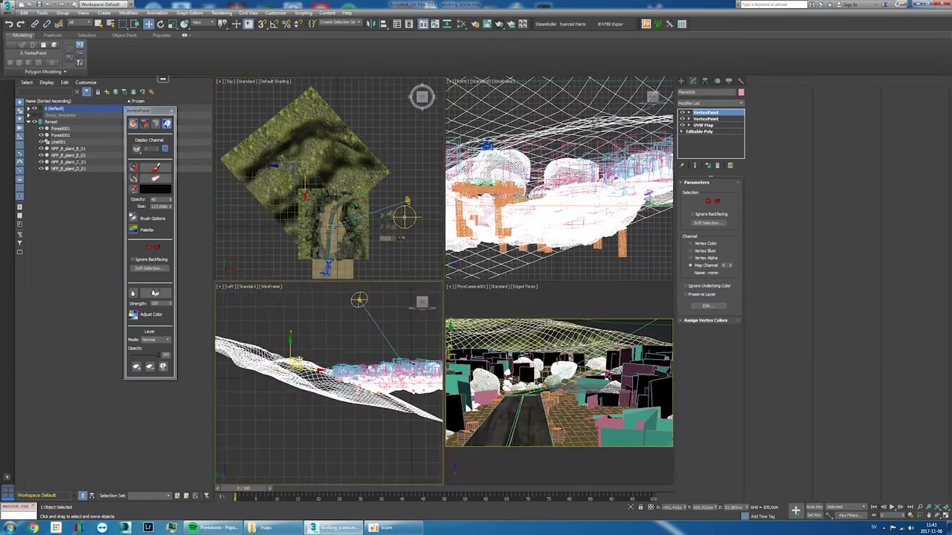
pyautogui.rightClick(283, 349)
pyautogui.click(298, 362)
pyautogui.moveTo(349, 130); pyautogui.dragTo(357, 160)
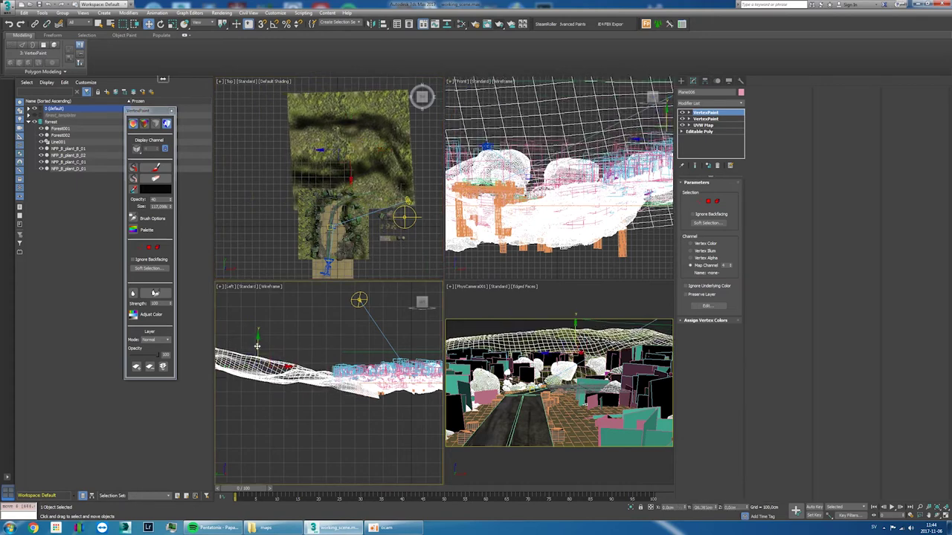
pyautogui.hotkey('ctrl', 'z')
# Step: Clear the selection, return the view to Perspective and select Forest002
pyautogui.hotkey('ctrl', 'd')
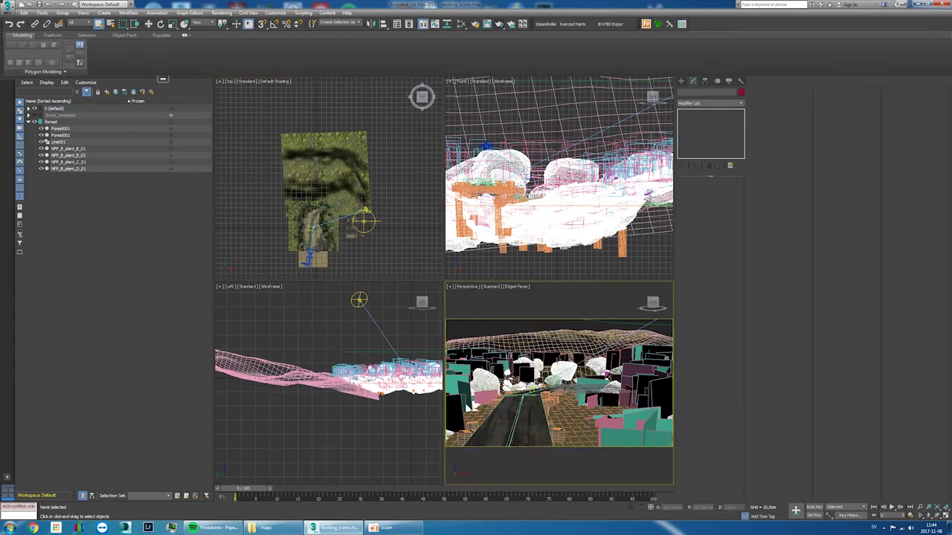
pyautogui.press('p')
pyautogui.click(64, 135)
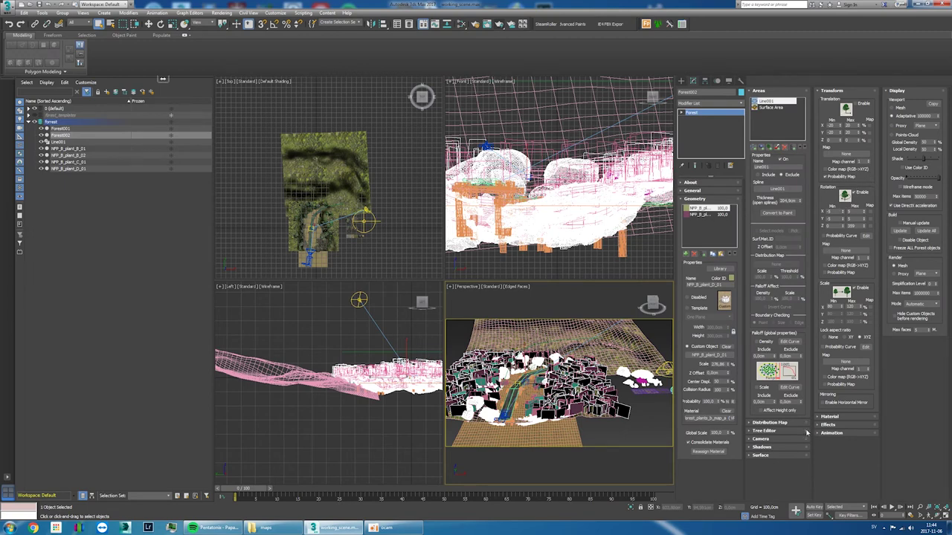
# Step: Add Plane006 as a scatter surface for Forest002
pyautogui.click(783, 457)
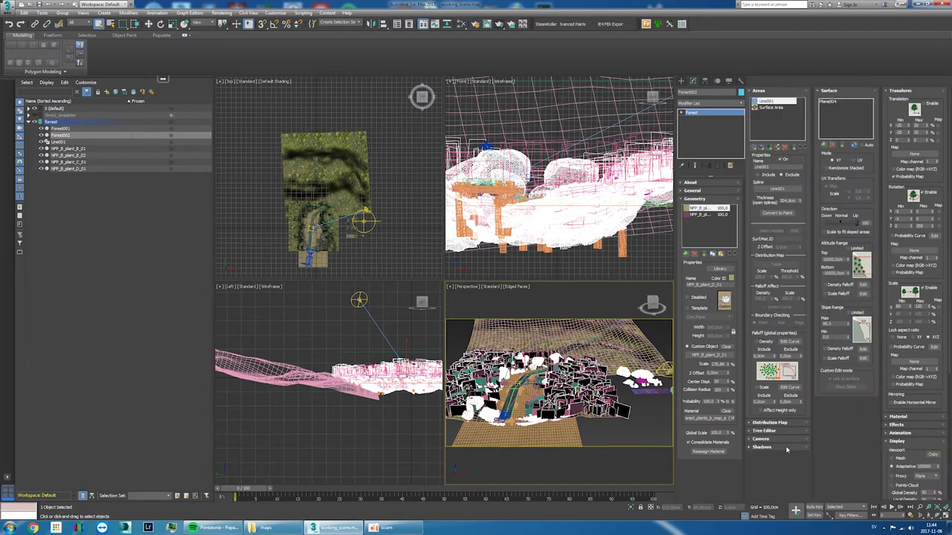
pyautogui.click(825, 145)
pyautogui.click(558, 342)
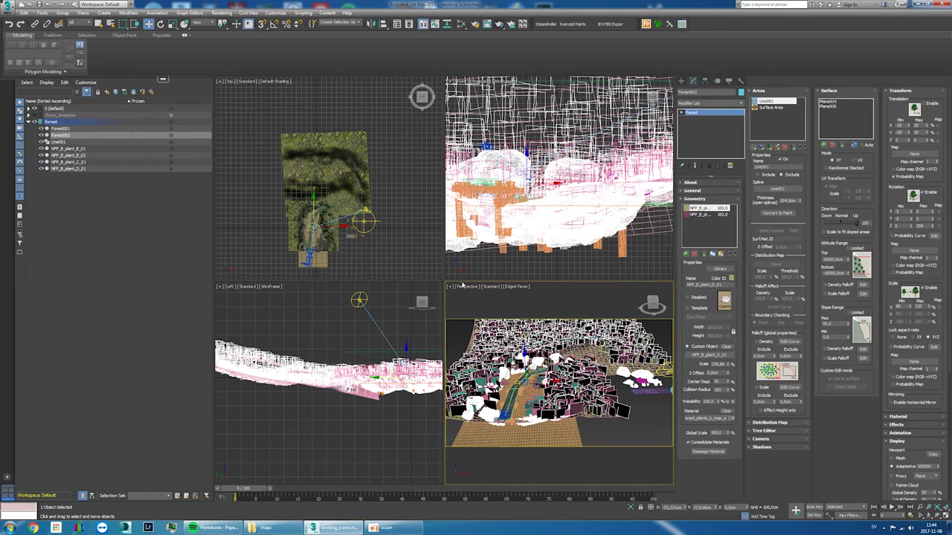
# Step: Maximize PhysCamera001 in the lower-right viewport, test-render it, and hide Forest001 to expose the terrain
pyautogui.click(462, 286)
pyautogui.click(595, 295)
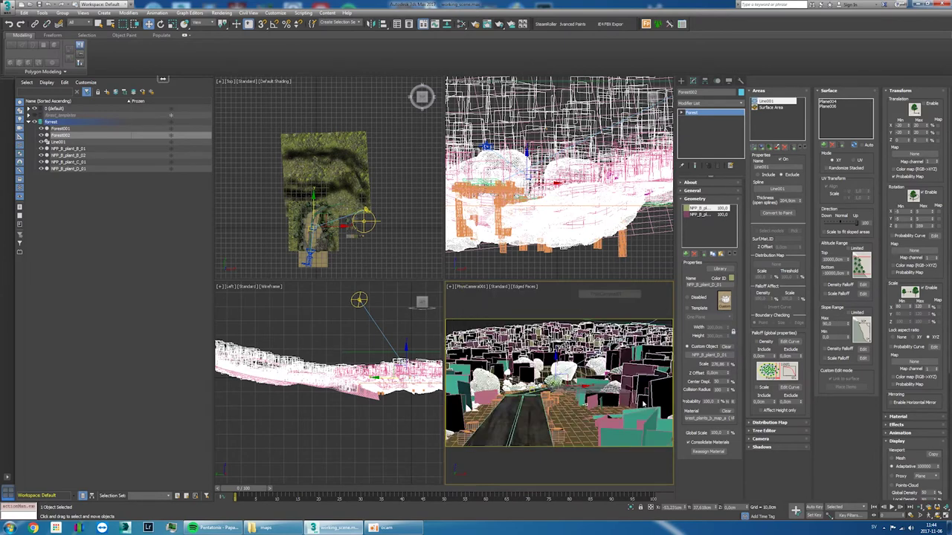
pyautogui.click(945, 516)
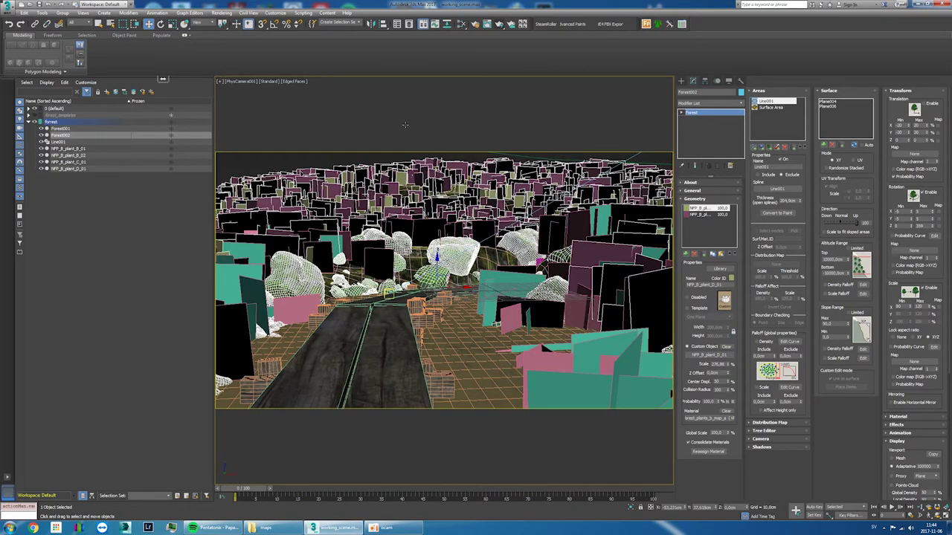
pyautogui.click(499, 23)
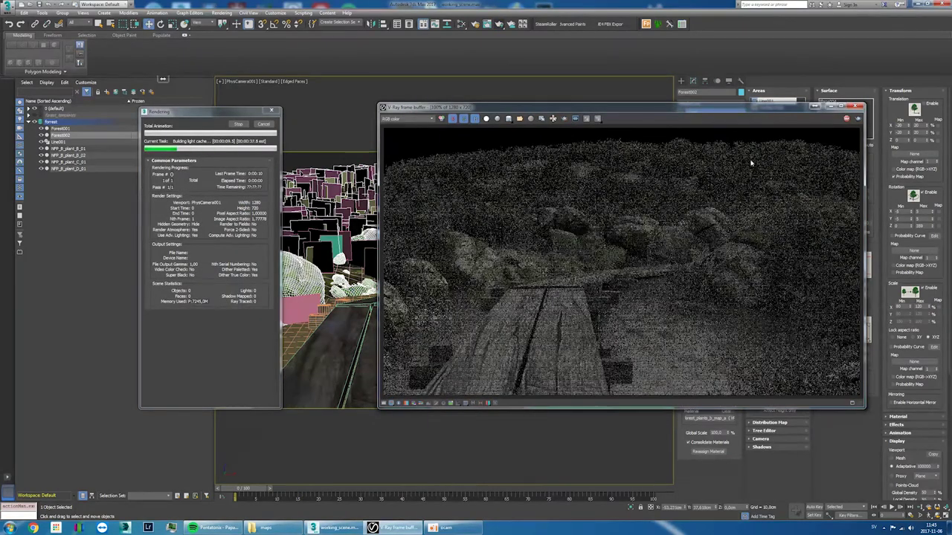
pyautogui.click(859, 106)
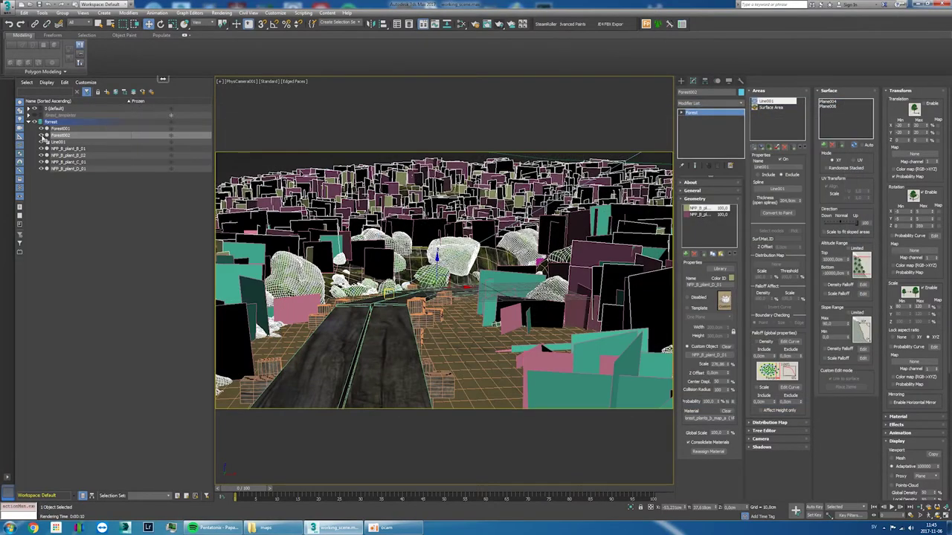
pyautogui.click(41, 129)
pyautogui.click(361, 180)
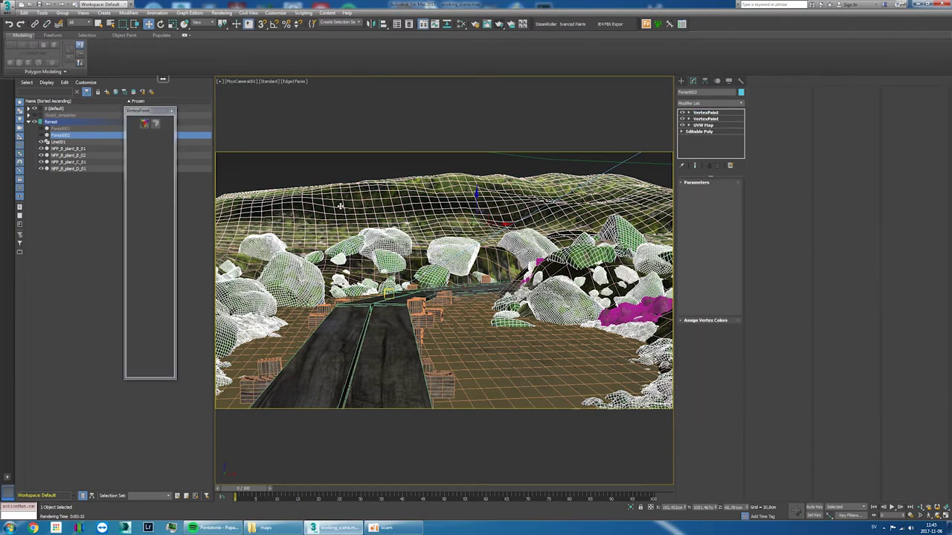
# Step: Switch to a perspective view orbited down onto the nature_stone rock sources
pyautogui.click(239, 81)
pyautogui.click(276, 109)
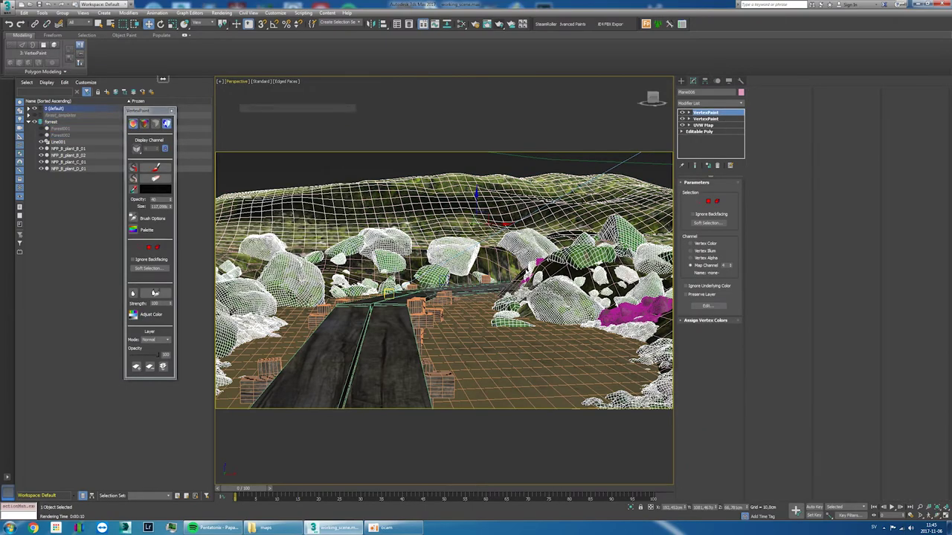
pyautogui.scroll(-5, 526, 272)
pyautogui.keyDown('alt'); pyautogui.moveTo(527, 272); pyautogui.dragTo(500, 330, button='middle'); pyautogui.keyUp('alt')
pyautogui.scroll(8, 463, 370)
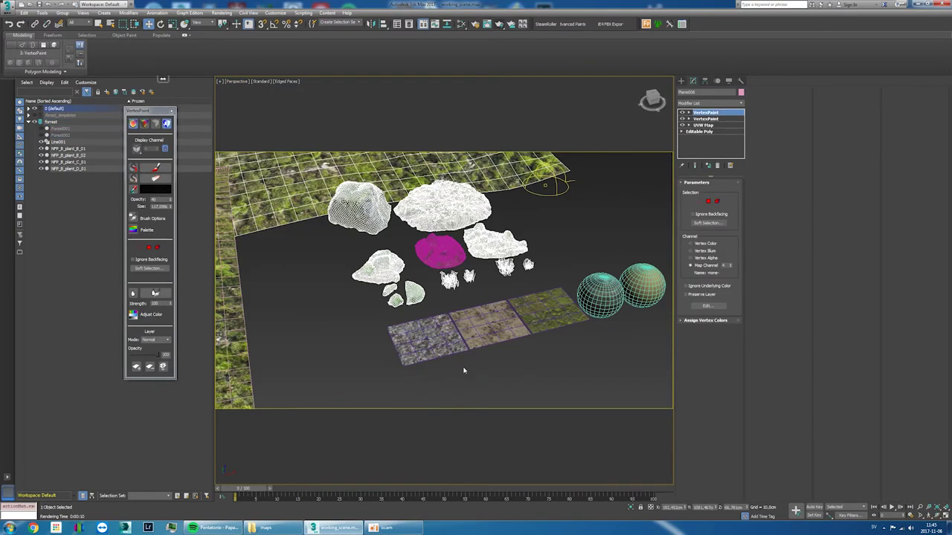
pyautogui.scroll(3, 444, 311)
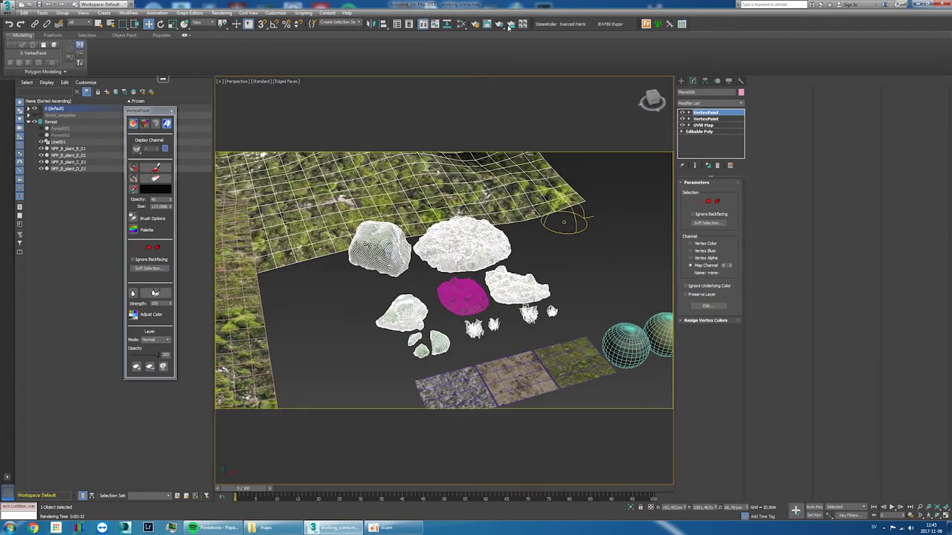
# Step: In Advanced Painter, add the three nature_stone_007 rock parts as paint sources
pyautogui.click(573, 24)
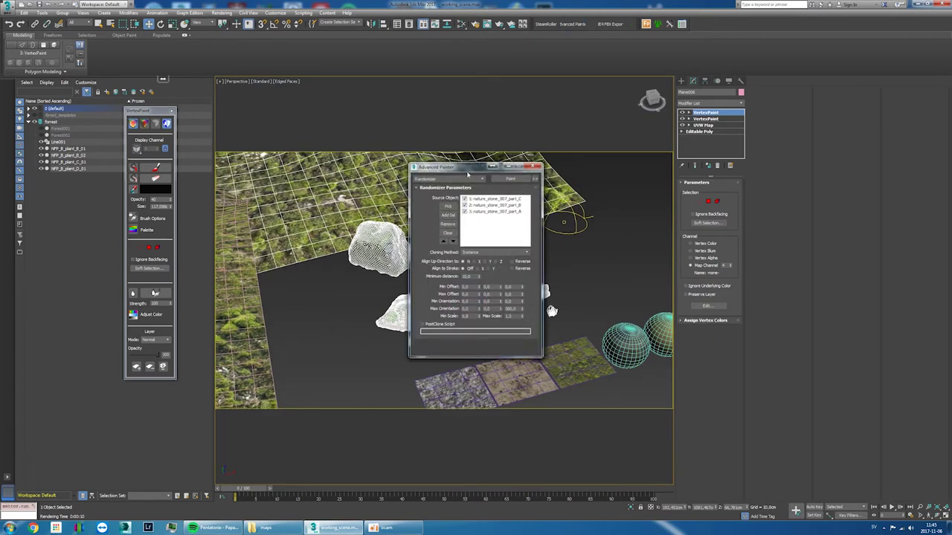
pyautogui.moveTo(468, 177); pyautogui.dragTo(642, 167)
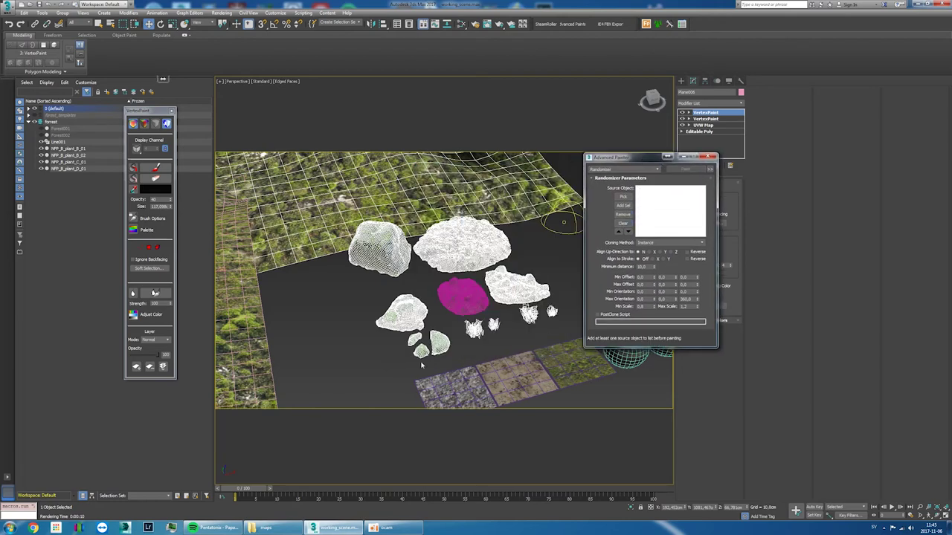
pyautogui.moveTo(443, 339); pyautogui.dragTo(414, 338)
pyautogui.press('F4')
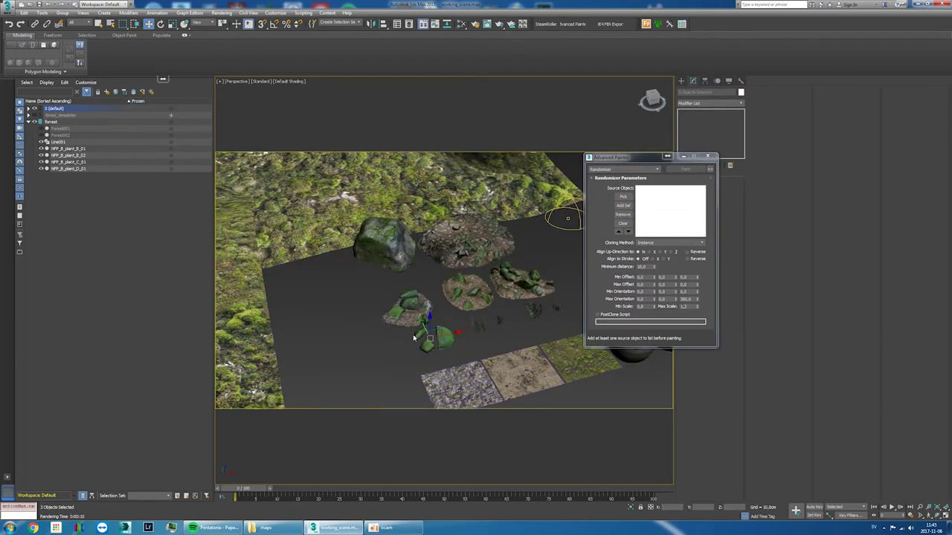
pyautogui.scroll(2, 414, 338)
pyautogui.click(427, 382)
pyautogui.moveTo(459, 342); pyautogui.dragTo(466, 336)
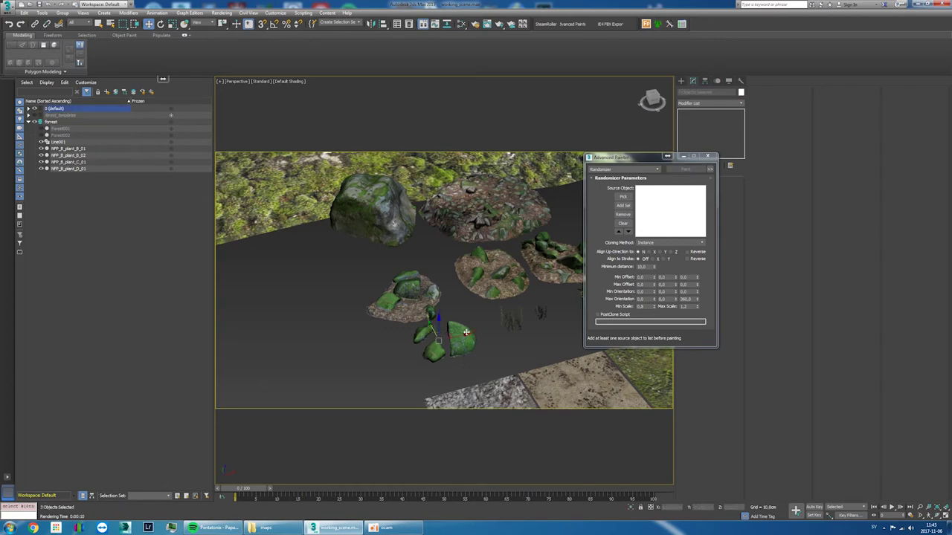
pyautogui.keyDown('ctrl'); pyautogui.click(395, 193); pyautogui.keyUp('ctrl')
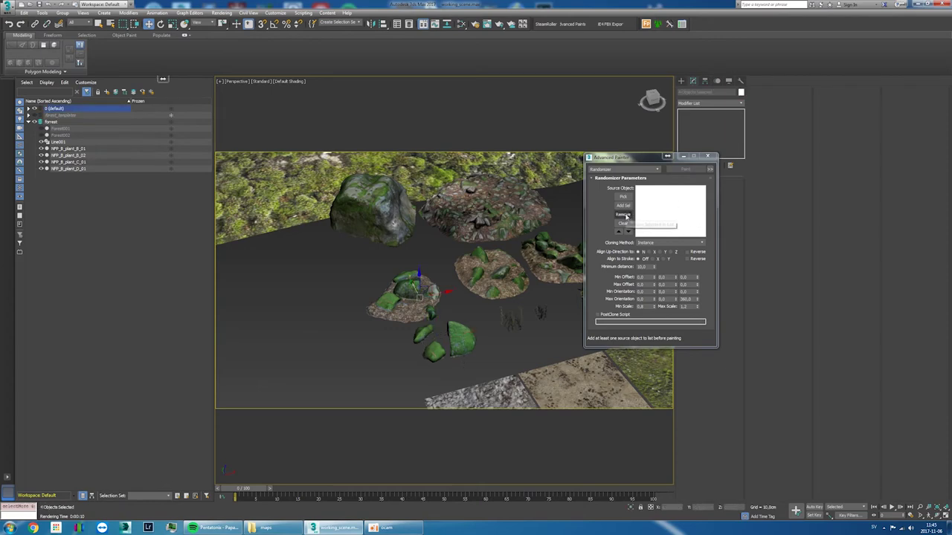
pyautogui.click(623, 205)
# Step: Pick the terrain plane and paint mossy stones across the slope behind the boardwalk
pyautogui.moveTo(384, 259); pyautogui.dragTo(428, 310, button='middle')
pyautogui.click(429, 310)
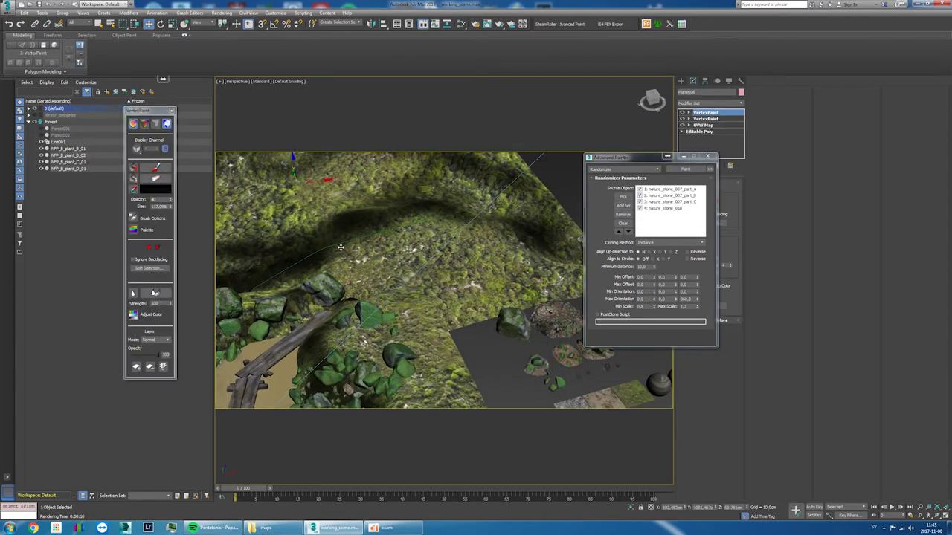
pyautogui.press('z')
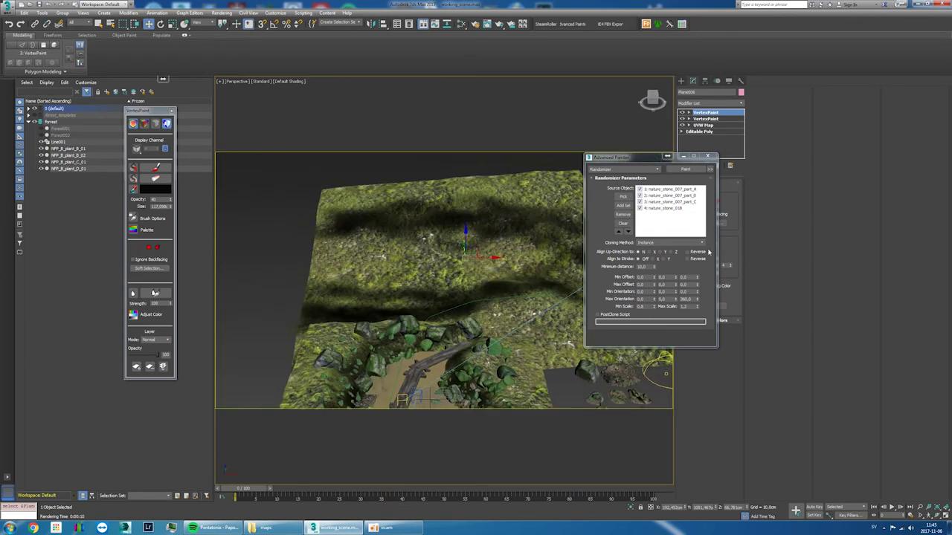
pyautogui.click(685, 169)
pyautogui.moveTo(446, 260); pyautogui.dragTo(484, 200)
pyautogui.moveTo(446, 223)
pyautogui.keyDown('alt'); pyautogui.mouseDown(button='middle')
pyautogui.moveTo(315, 201)
pyautogui.moveTo(245, 149)
pyautogui.mouseUp(button='middle'); pyautogui.keyUp('alt')
# Step: Check the painted rocks through PhysCamera001, then return to a perspective view of the terrain
pyautogui.click(237, 81)
pyautogui.click(394, 86)
pyautogui.click(459, 199)
pyautogui.click(238, 81)
pyautogui.click(256, 110)
pyautogui.keyDown('alt'); pyautogui.moveTo(371, 297); pyautogui.dragTo(464, 296, button='middle'); pyautogui.keyUp('alt')
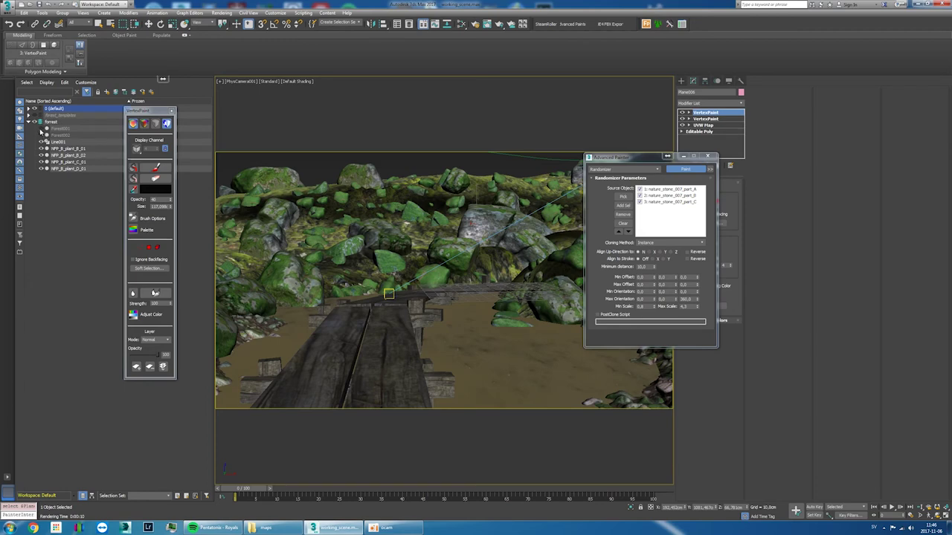
# Step: Unhide Forest001 and Forest002, restore the four-viewport layout and close Advanced Painter
pyautogui.moveTo(41, 129); pyautogui.dragTo(43, 137)
pyautogui.click(476, 223)
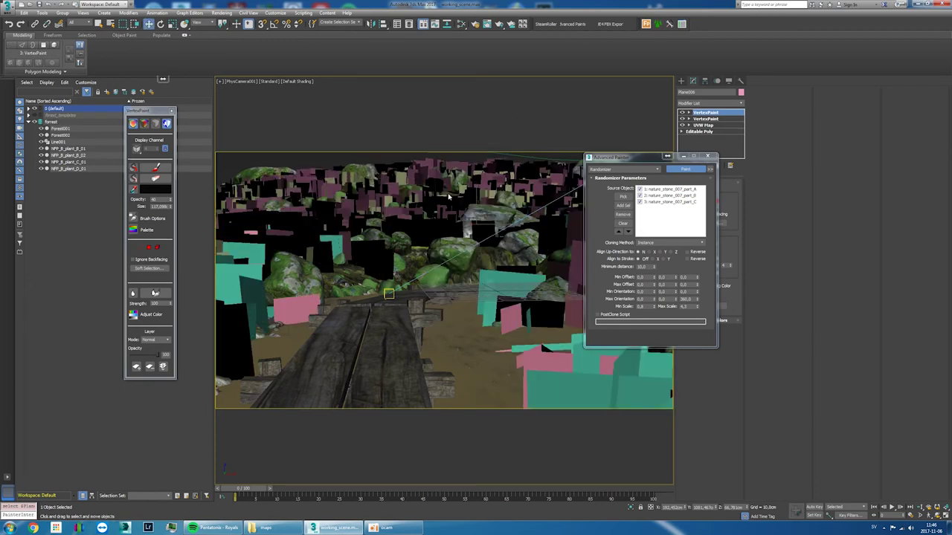
pyautogui.click(947, 522)
pyautogui.click(708, 156)
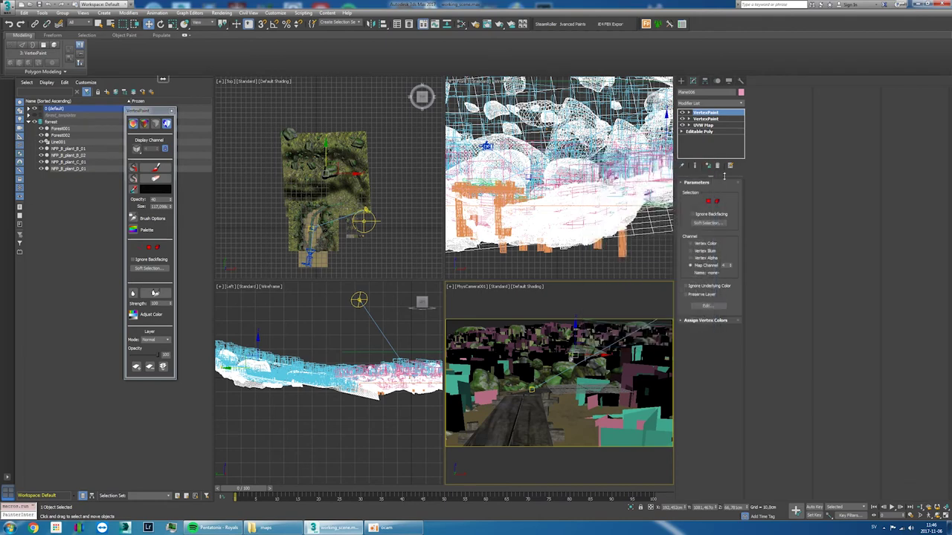
pyautogui.click(465, 289)
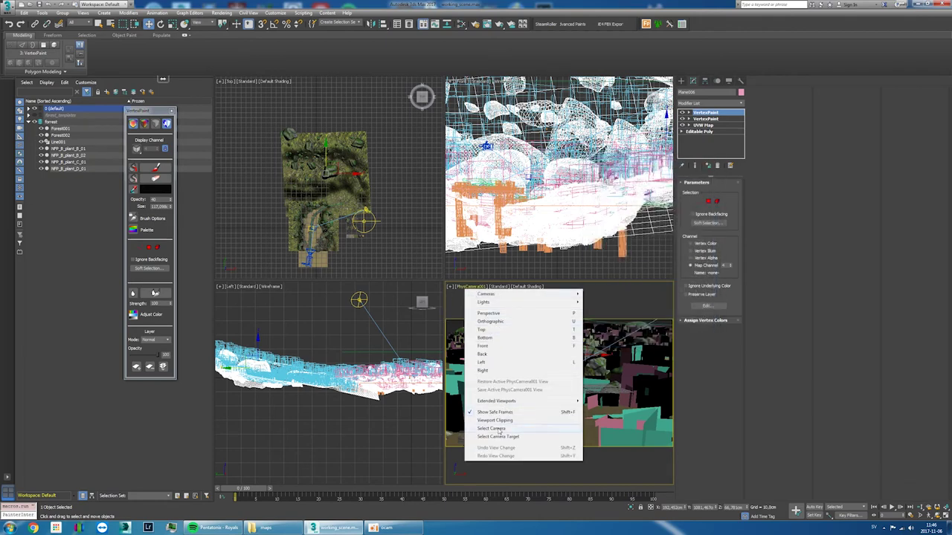
# Step: Give PhysCamera001 a 55 mm focal length instead of a specified FOV
pyautogui.click(493, 429)
pyautogui.click(701, 278)
pyautogui.moveTo(732, 270); pyautogui.dragTo(726, 268)
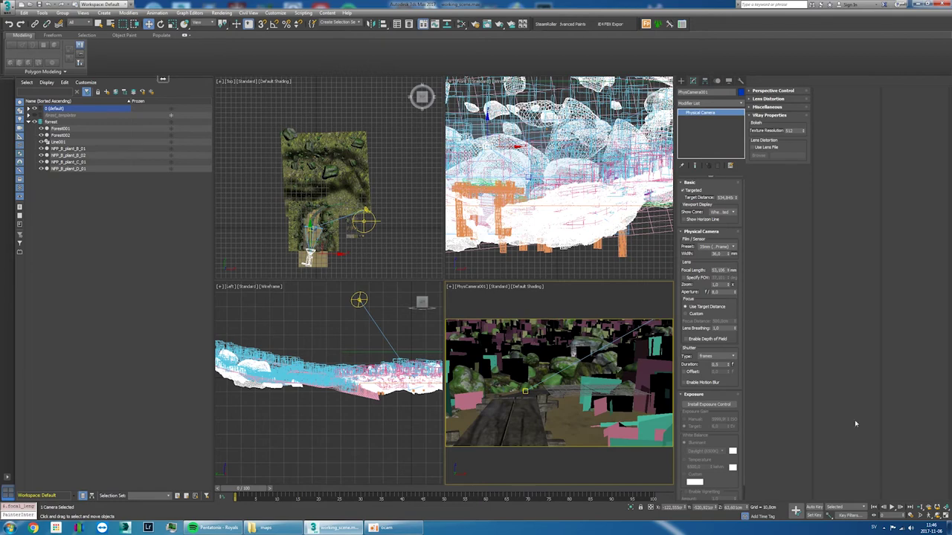
pyautogui.scroll(2, 430, 192)
pyautogui.scroll(2, 372, 208)
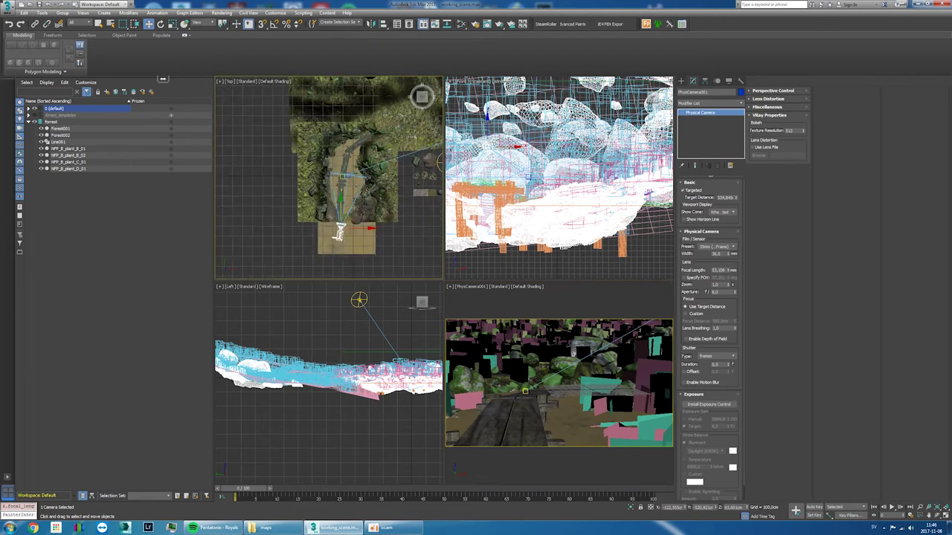
pyautogui.scroll(2, 335, 223)
pyautogui.scroll(1, 320, 238)
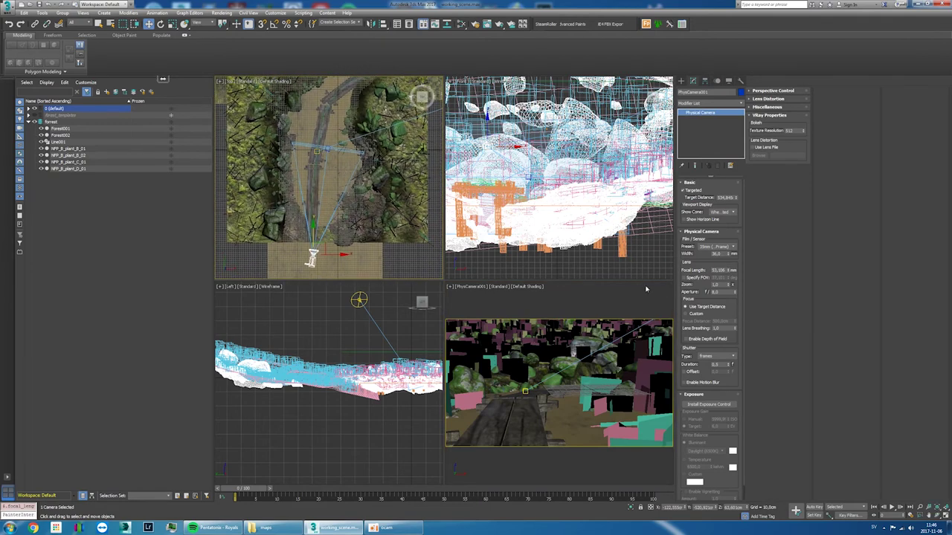
# Step: Enable depth of field with custom focus at 790 cm and aperture near f/3.1, then render
pyautogui.click(715, 339)
pyautogui.scroll(-2, 352, 221)
pyautogui.scroll(-1, 351, 221)
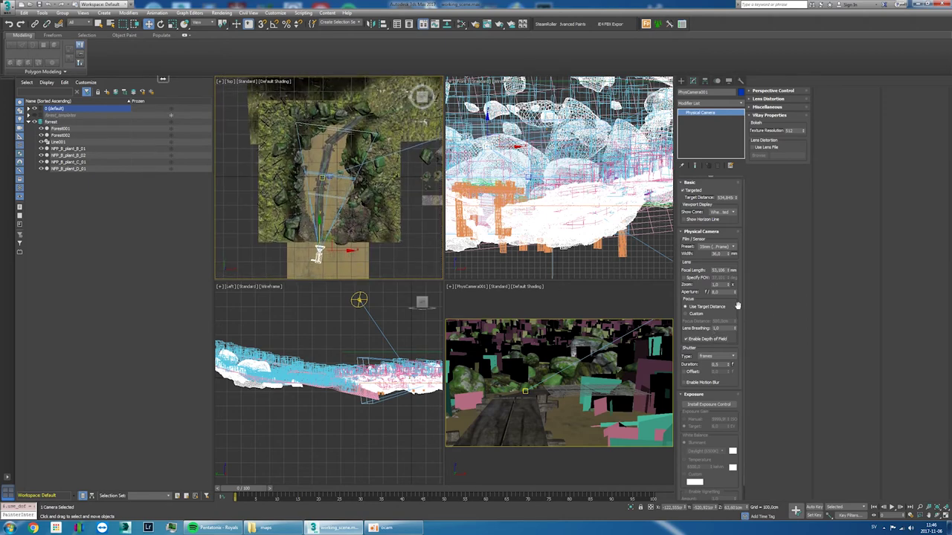
pyautogui.moveTo(734, 303); pyautogui.dragTo(736, 306)
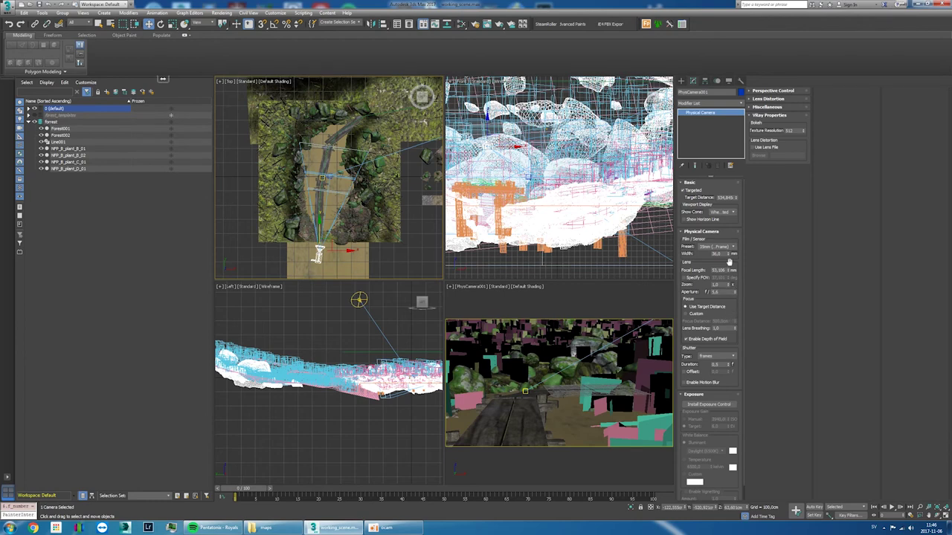
pyautogui.click(698, 316)
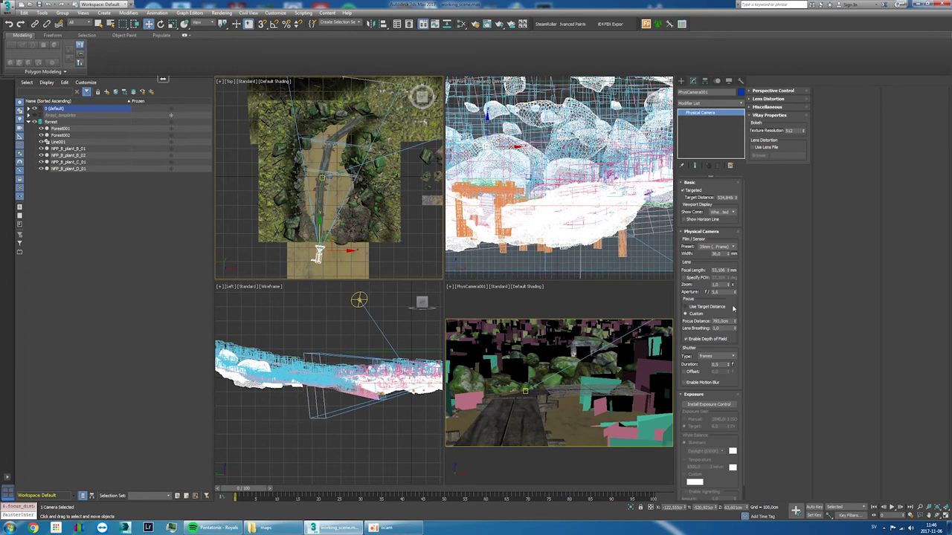
pyautogui.moveTo(737, 296); pyautogui.dragTo(732, 311)
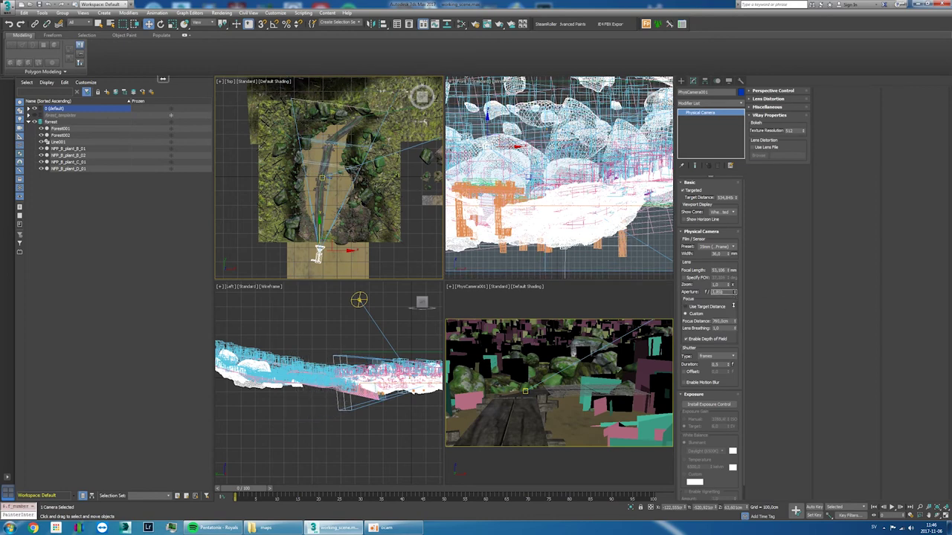
pyautogui.click(500, 24)
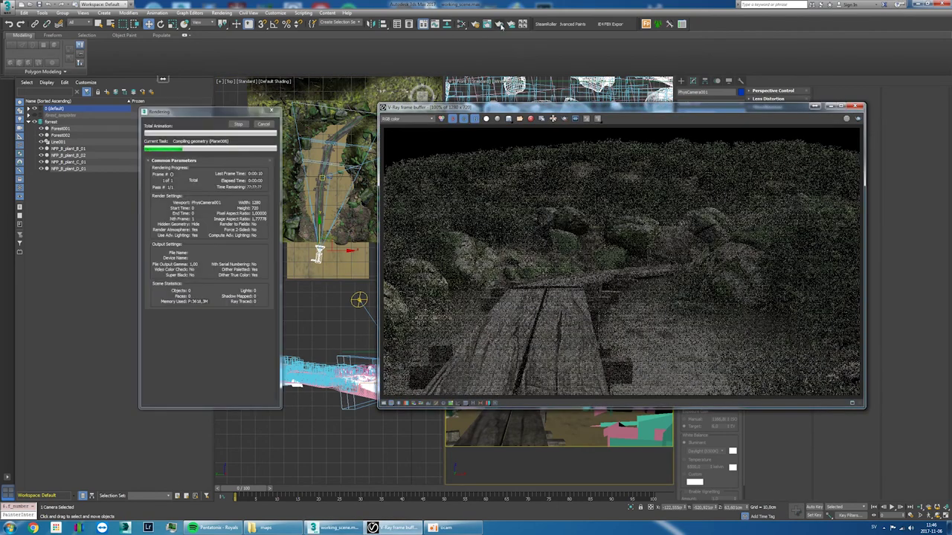